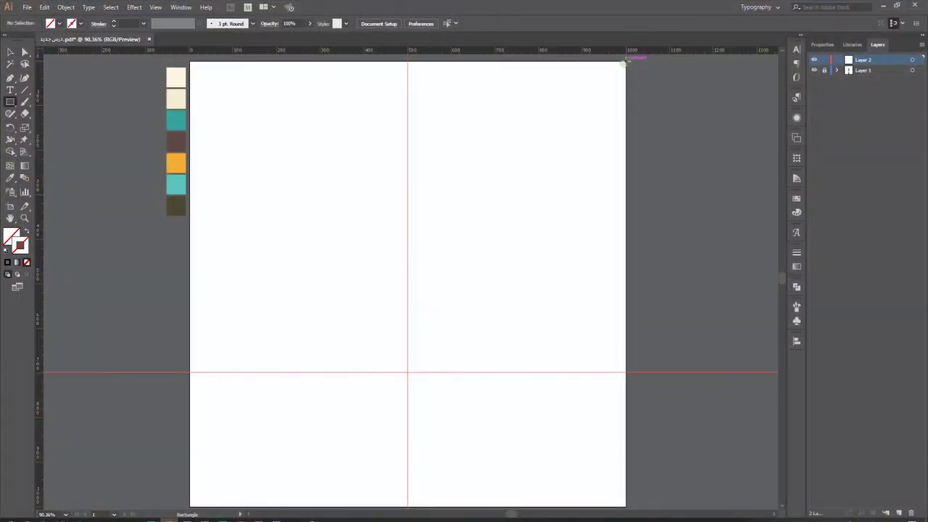
Step: Draw a full-artboard rectangle filled with the cream swatch
{"action": "left_click_drag", "start_coordinate": [625, 62], "coordinate": [190, 503]}
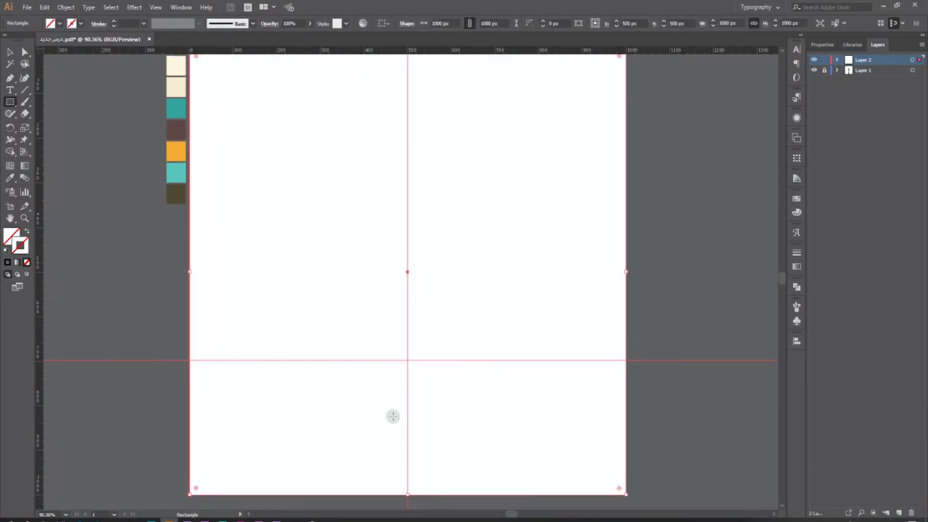
{"action": "left_click", "coordinate": [9, 179]}
{"action": "left_click", "coordinate": [178, 73]}
{"action": "left_click", "coordinate": [10, 52]}
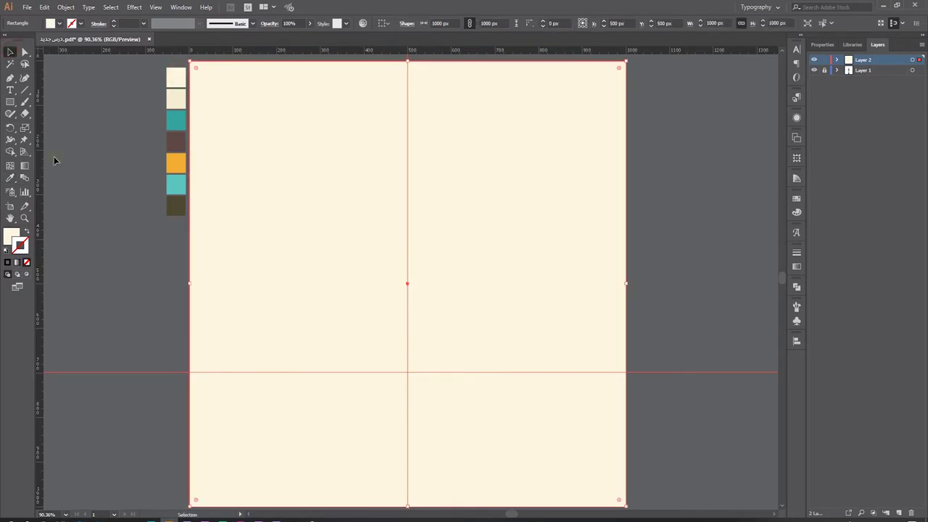
Step: Draw a 50 px vertical strip near the right edge, filled darker beige
{"action": "left_click", "coordinate": [10, 101]}
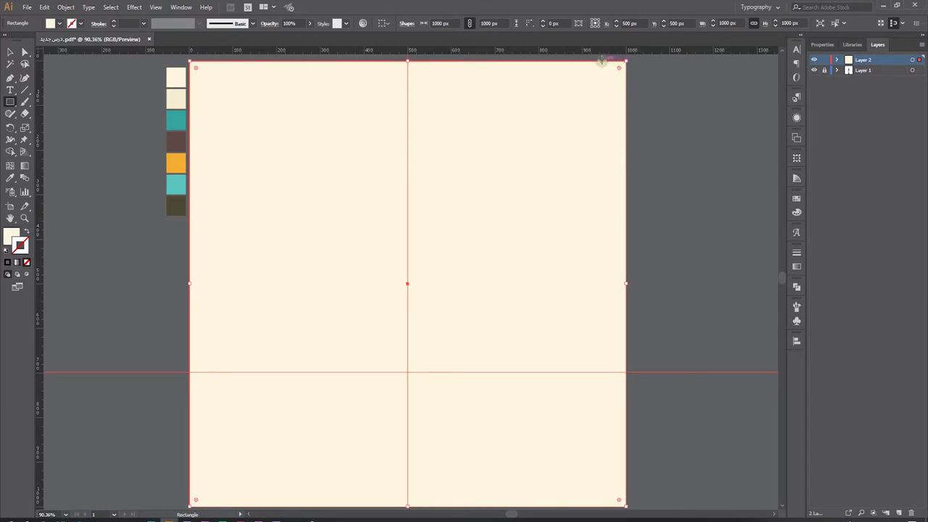
{"action": "left_click_drag", "start_coordinate": [602, 61], "coordinate": [576, 503]}
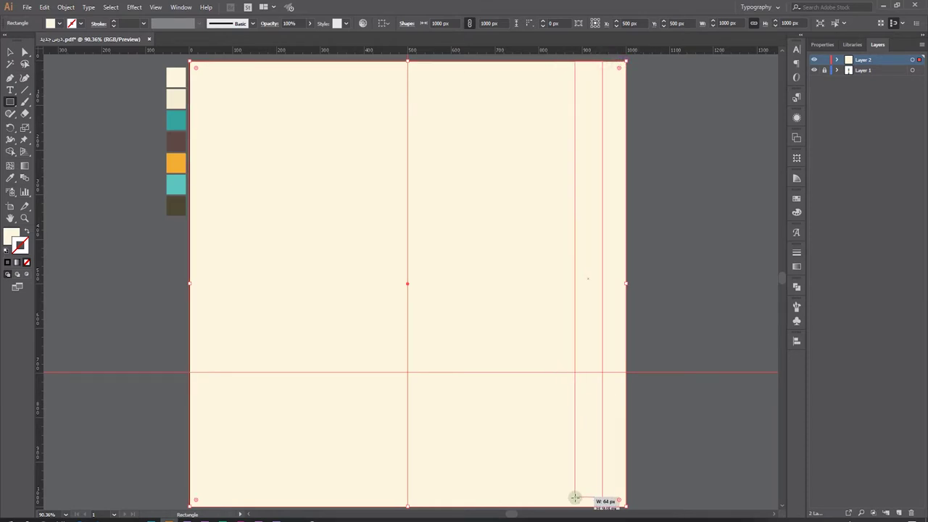
{"action": "left_click_drag", "start_coordinate": [576, 503], "coordinate": [581, 505]}
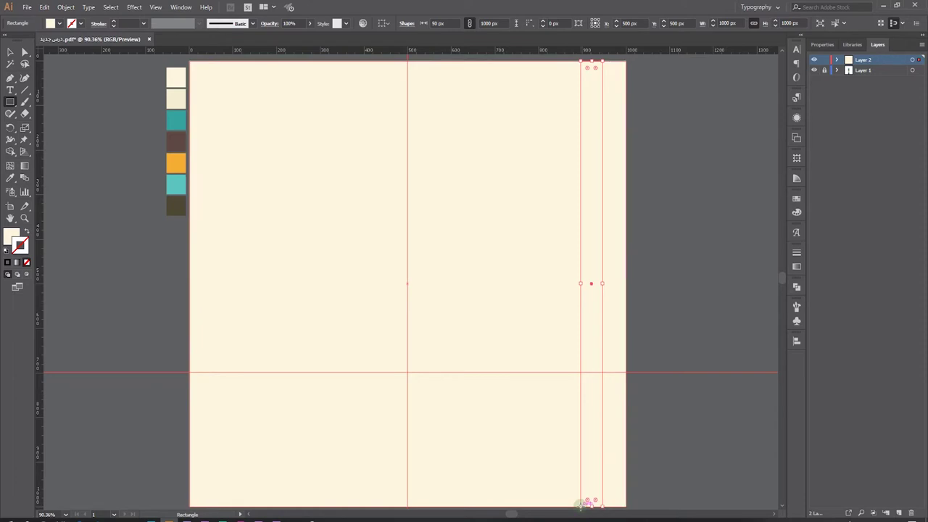
{"action": "left_click", "coordinate": [10, 177]}
{"action": "left_click", "coordinate": [176, 98]}
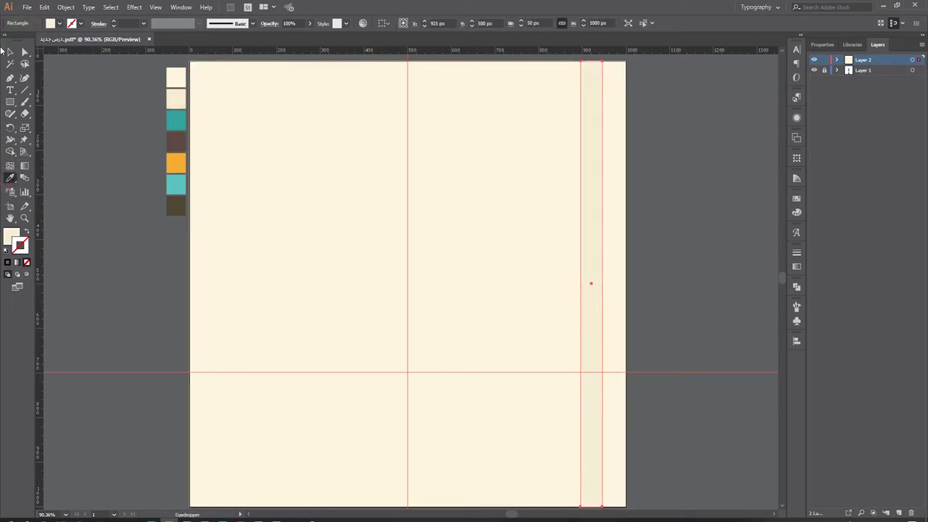
{"action": "left_click", "coordinate": [10, 52]}
Step: Copy the beige strip leftward and repeat it across the artboard as evenly spaced stripes
{"action": "left_click_drag", "start_coordinate": [593, 123], "coordinate": [544, 129]}
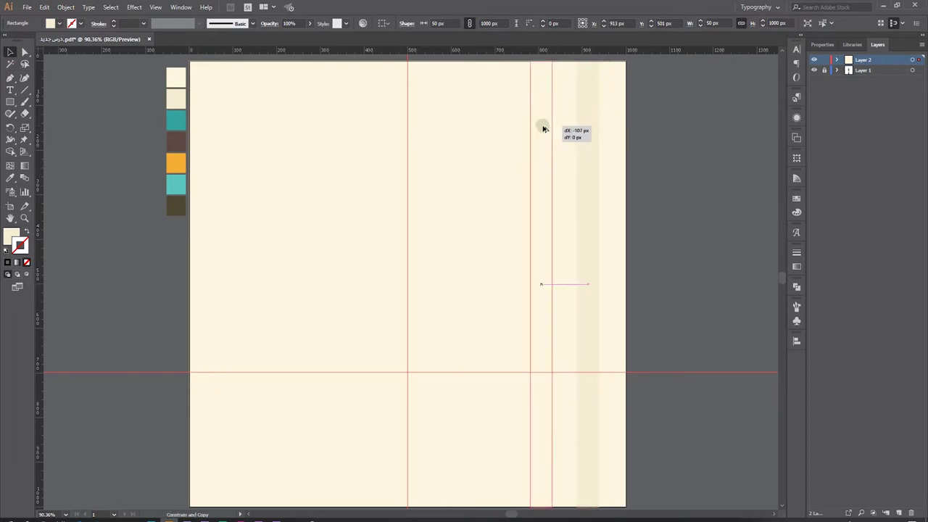
{"action": "left_click_drag", "start_coordinate": [544, 129], "coordinate": [542, 128]}
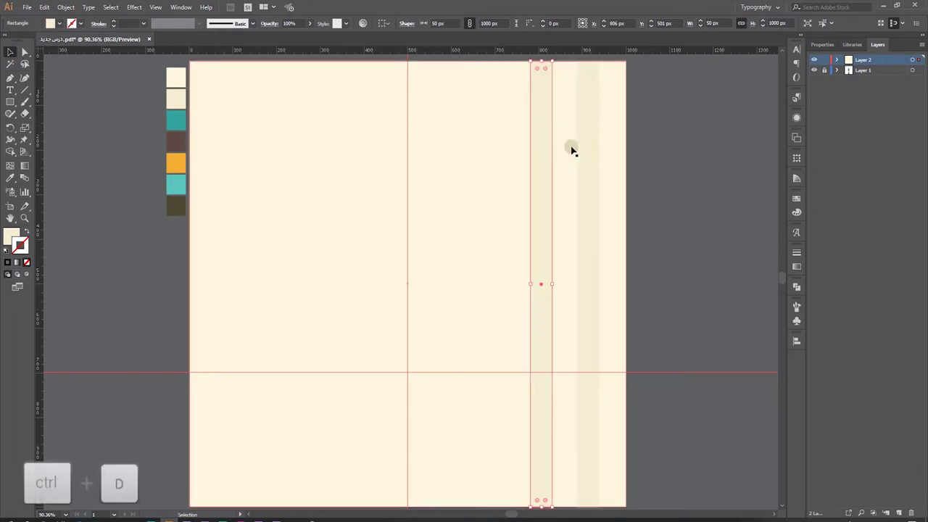
{"action": "key", "text": "ctrl+d"}
{"action": "key", "text": "ctrl+d"}
{"action": "key", "text": "ctrl+d"}
{"action": "key", "text": "ctrl+d"}
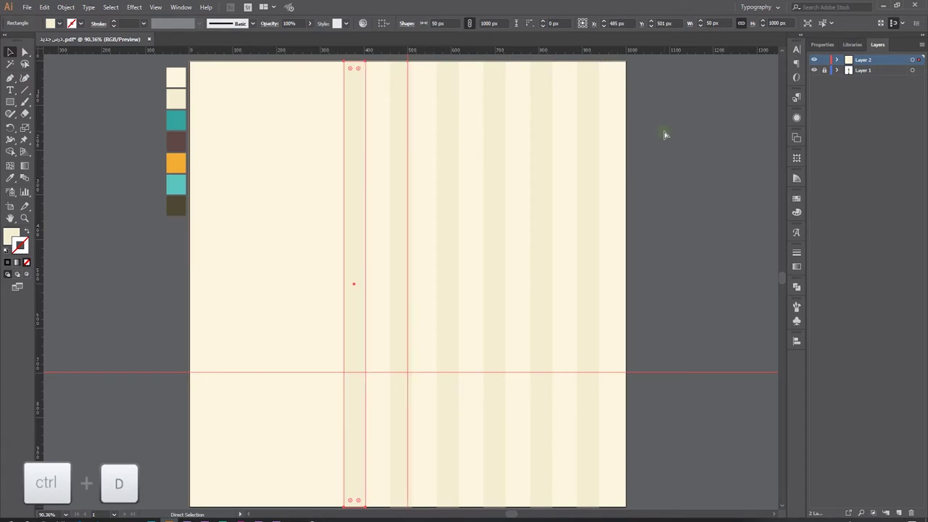
{"action": "key", "text": "ctrl+d"}
{"action": "key", "text": "ctrl+d"}
{"action": "key", "text": "ctrl+d"}
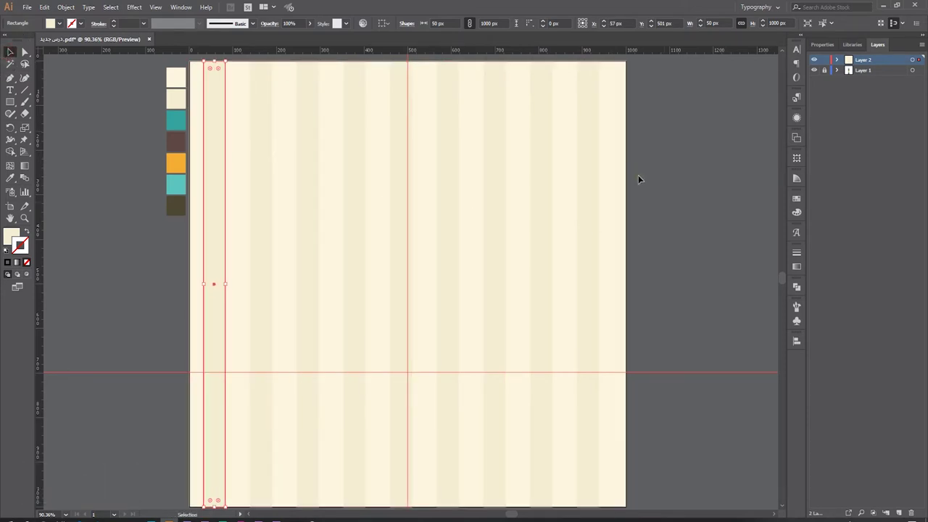
{"action": "left_click", "coordinate": [9, 102]}
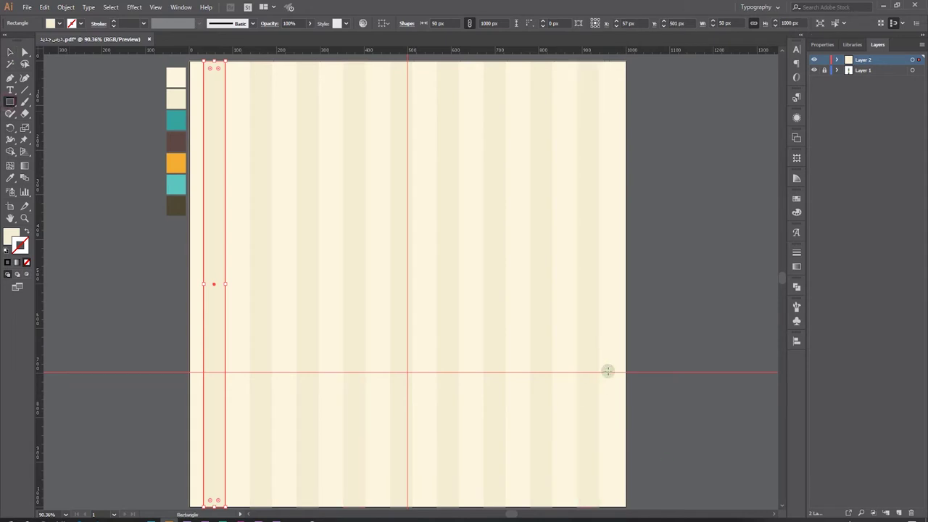
Step: Add a dark olive rectangle across the artboard's bottom
{"action": "mouse_move", "coordinate": [626, 371]}
{"action": "left_mouse_down"}
{"action": "mouse_move", "coordinate": [399, 488]}
{"action": "mouse_move", "coordinate": [214, 493]}
{"action": "mouse_move", "coordinate": [190, 506]}
{"action": "left_mouse_up"}
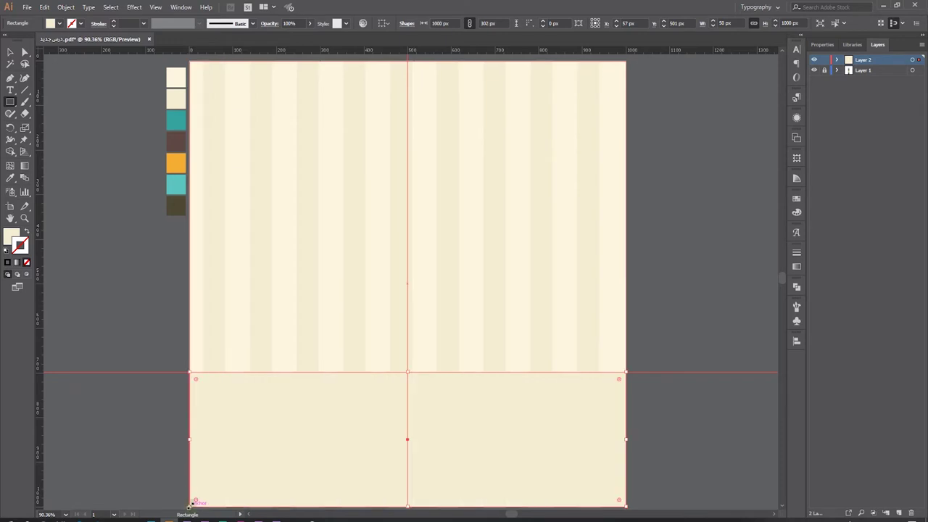
{"action": "left_click", "coordinate": [9, 180]}
{"action": "left_click", "coordinate": [176, 201]}
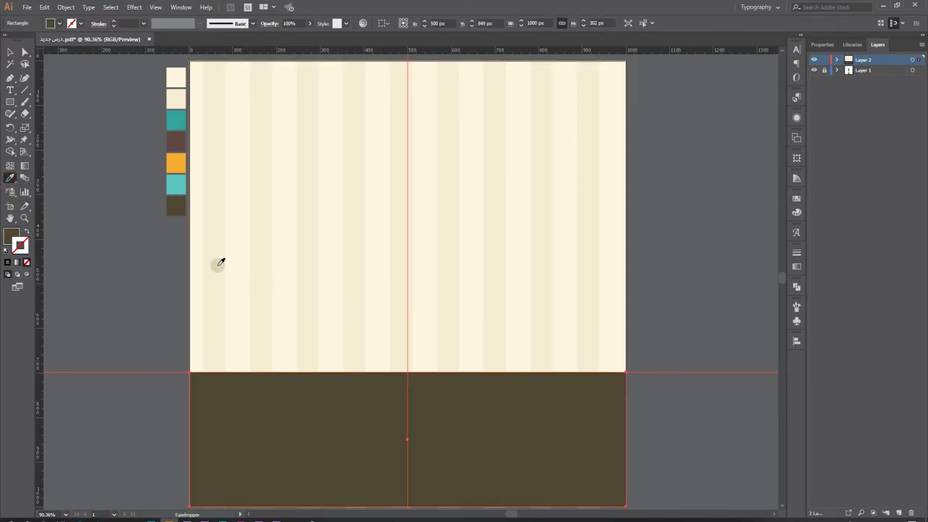
{"action": "key", "text": "v"}
{"action": "key", "text": "ctrl+shift+a"}
Step: On new Layer 3, draw a centred 580 × 332 px body rectangle
{"action": "left_click", "coordinate": [899, 513]}
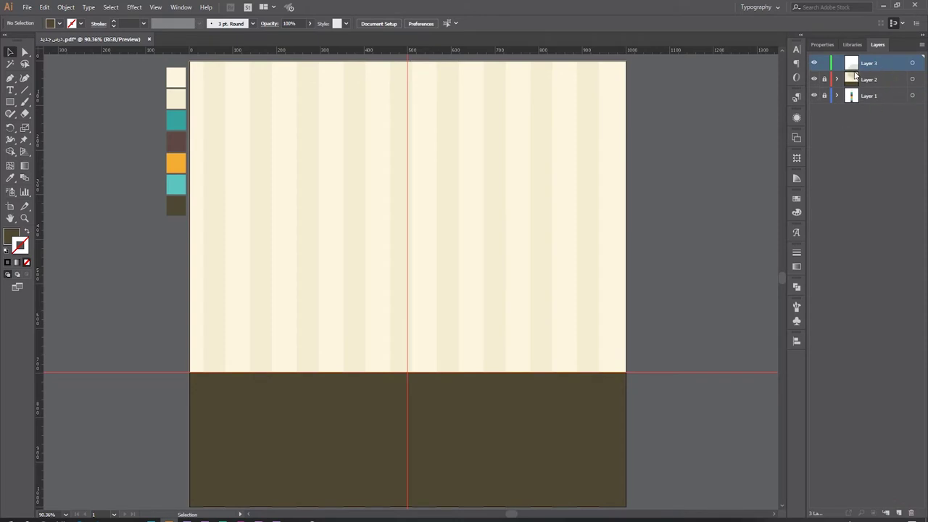
{"action": "left_click", "coordinate": [9, 101]}
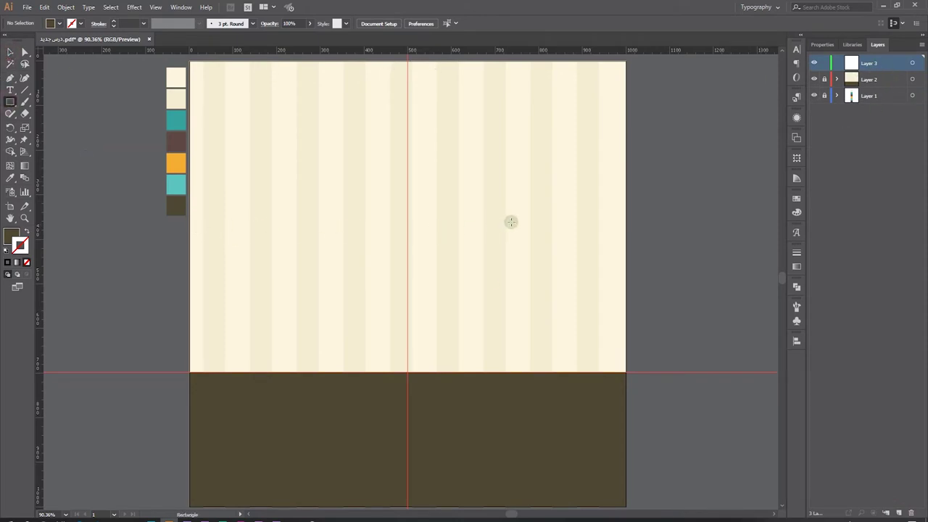
{"action": "left_click_drag", "start_coordinate": [506, 223], "coordinate": [305, 387]}
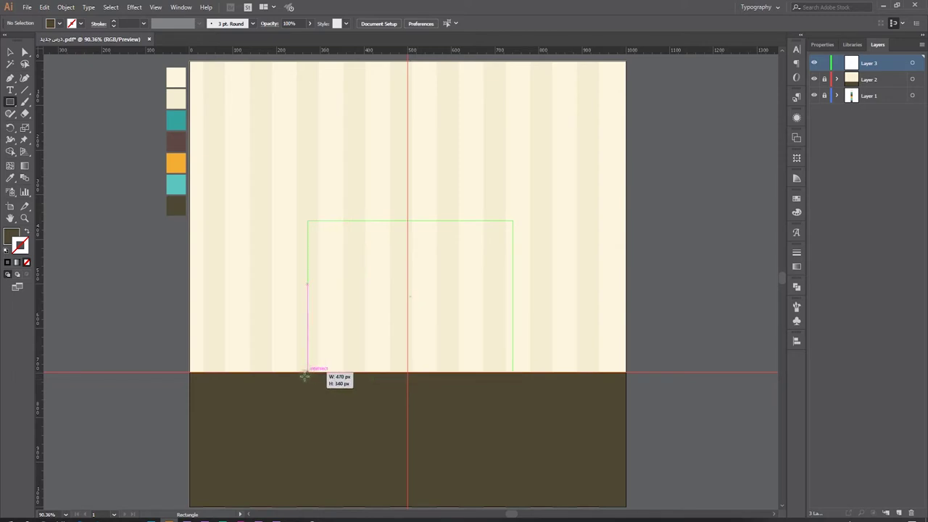
{"action": "left_click_drag", "start_coordinate": [305, 387], "coordinate": [298, 383]}
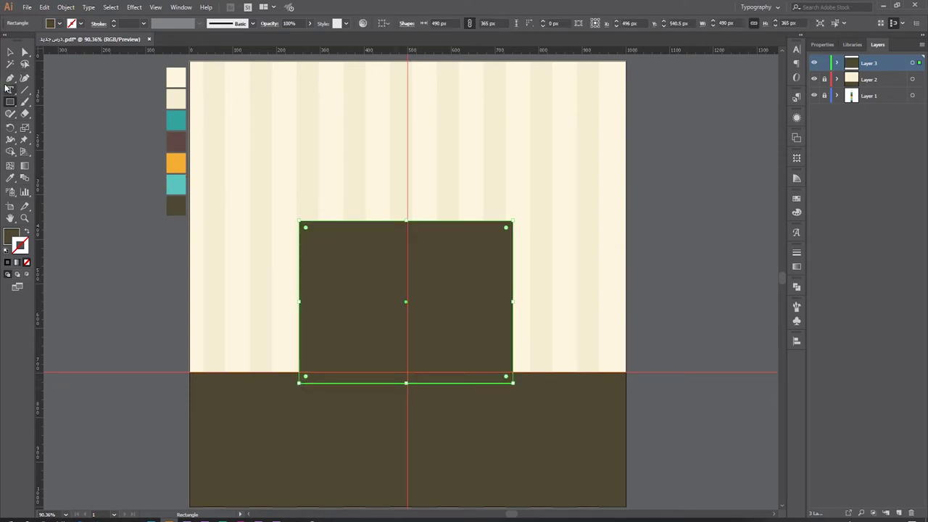
{"action": "left_click", "coordinate": [15, 51]}
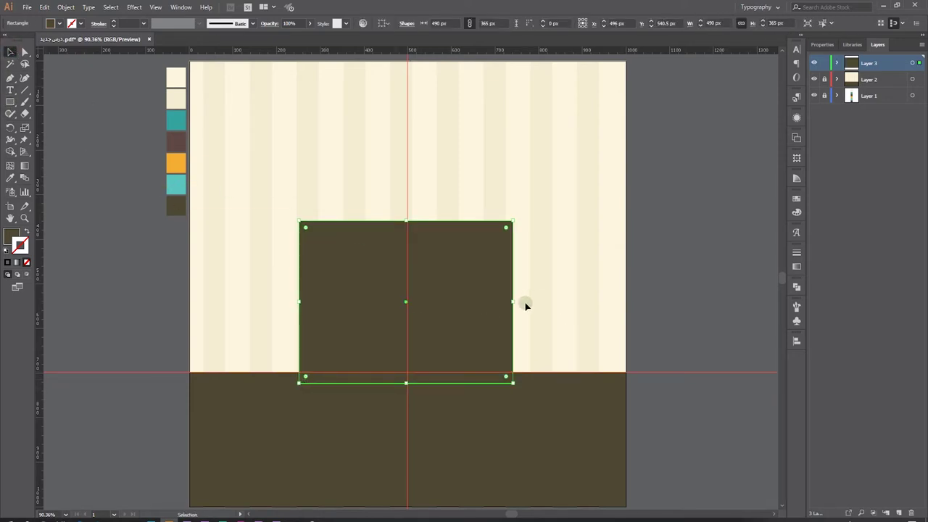
{"action": "left_click_drag", "start_coordinate": [513, 301], "coordinate": [552, 301]}
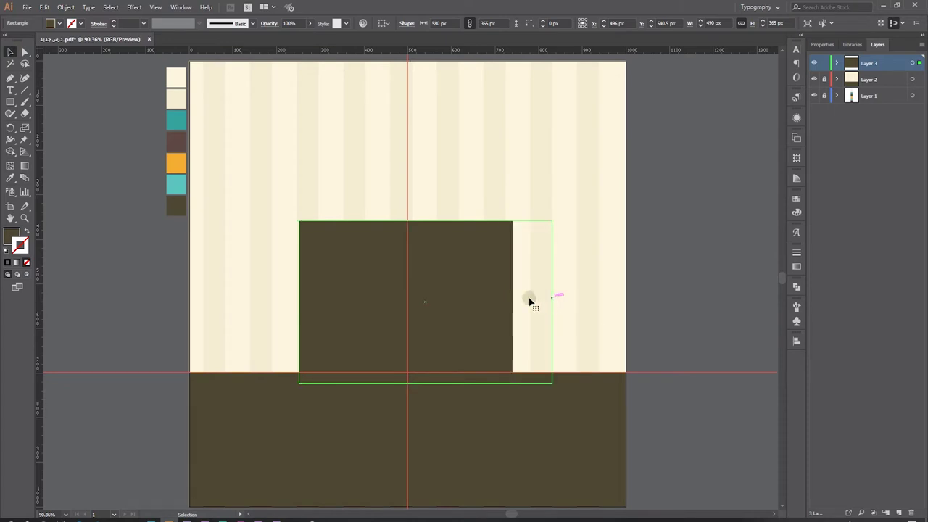
{"action": "left_click_drag", "start_coordinate": [495, 300], "coordinate": [466, 297]}
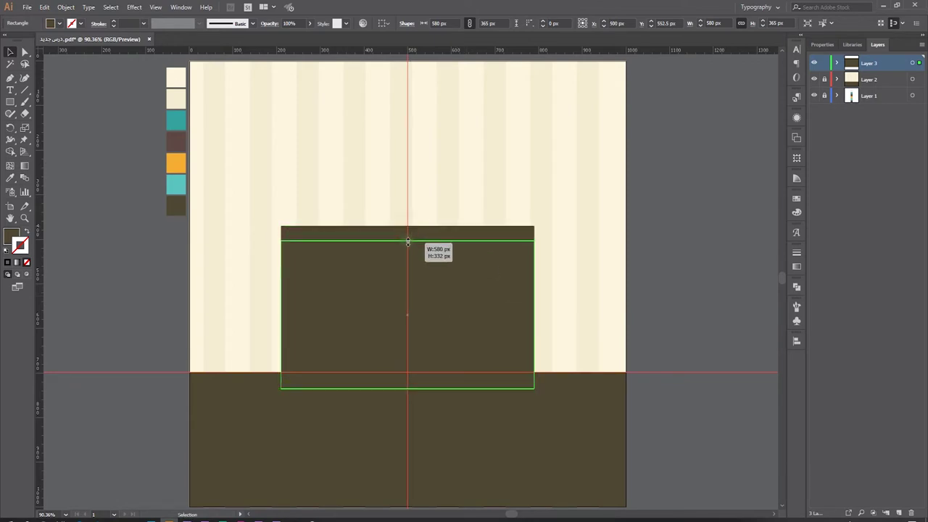
{"action": "left_click_drag", "start_coordinate": [407, 227], "coordinate": [407, 241]}
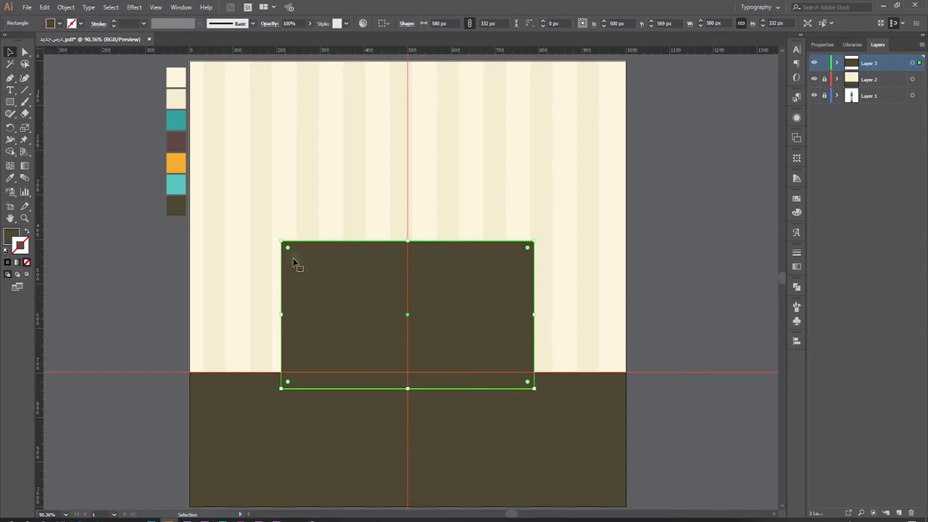
Step: Round the body's corners and fill it with the teal swatch
{"action": "left_click_drag", "start_coordinate": [288, 248], "coordinate": [308, 258]}
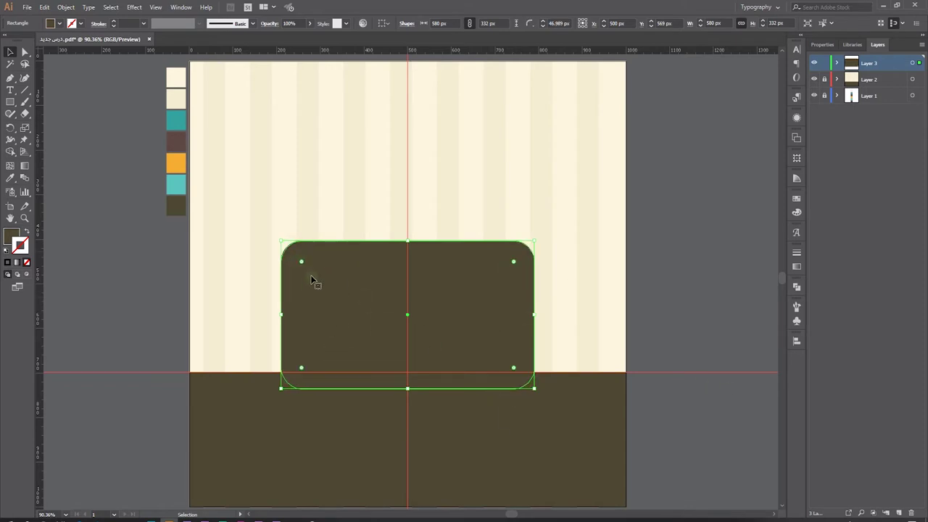
{"action": "left_click_drag", "start_coordinate": [298, 261], "coordinate": [297, 257]}
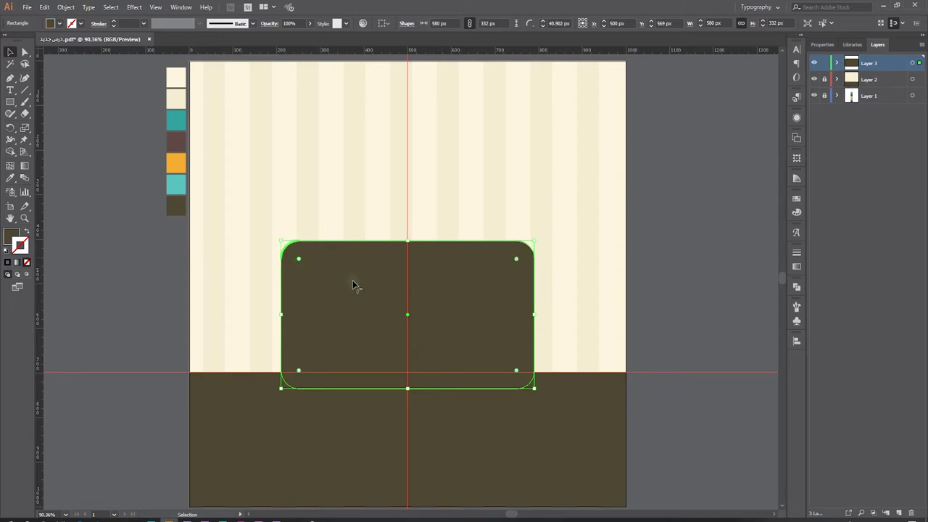
{"action": "left_click", "coordinate": [10, 178]}
{"action": "left_click", "coordinate": [175, 116]}
Step: Draw a brown rectangle across the top of the teal body
{"action": "key", "text": "ctrl+1"}
{"action": "key", "text": "ctrl+shift+a"}
{"action": "left_click", "coordinate": [11, 102]}
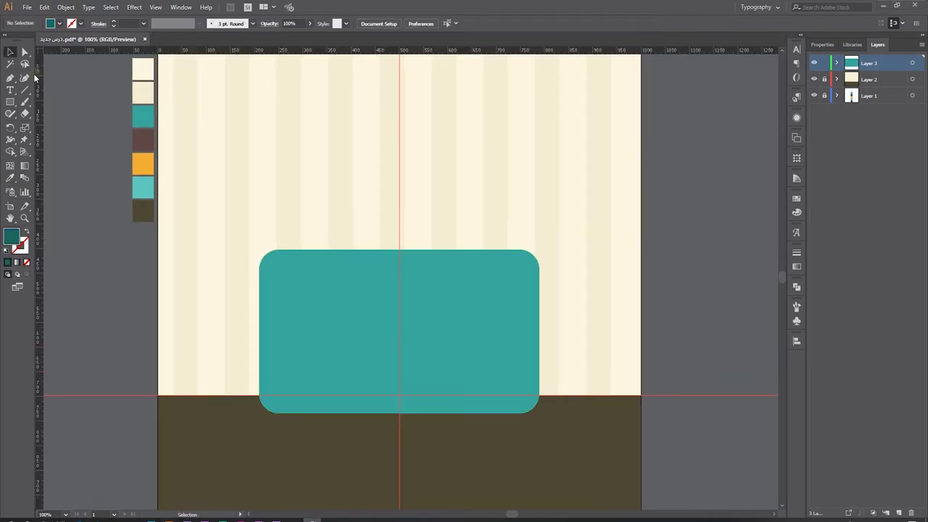
{"action": "mouse_move", "coordinate": [566, 228]}
{"action": "left_mouse_down"}
{"action": "mouse_move", "coordinate": [336, 301]}
{"action": "mouse_move", "coordinate": [259, 286]}
{"action": "mouse_move", "coordinate": [234, 297]}
{"action": "left_mouse_up"}
{"action": "left_click", "coordinate": [11, 179]}
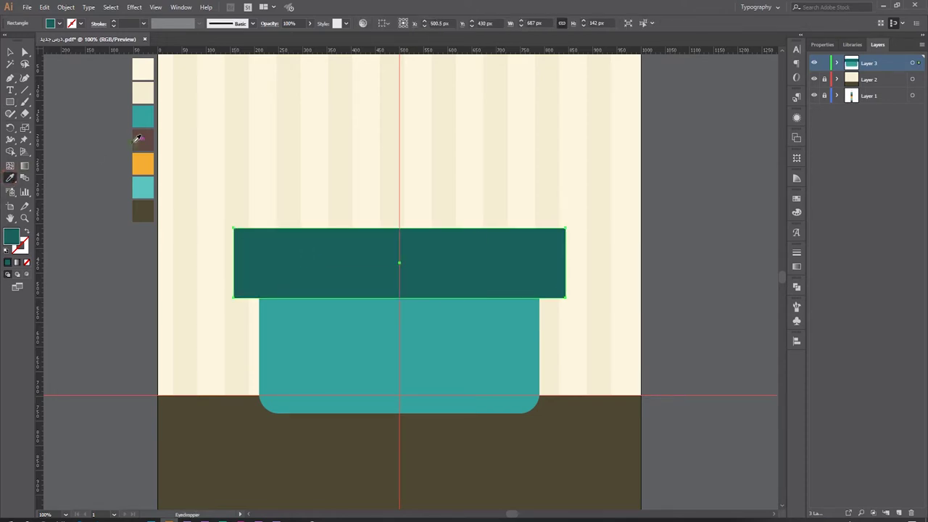
Step: Trim the brown overhang beyond the body's rounded corners with Shape Builder
{"action": "left_click", "coordinate": [11, 53]}
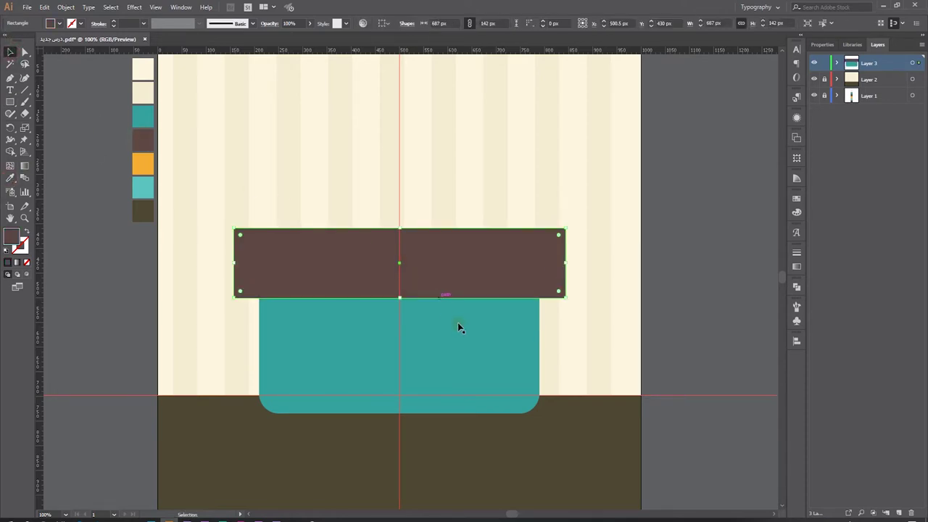
{"action": "left_click", "coordinate": [458, 323]}
{"action": "left_click", "coordinate": [555, 248], "text": "shift"}
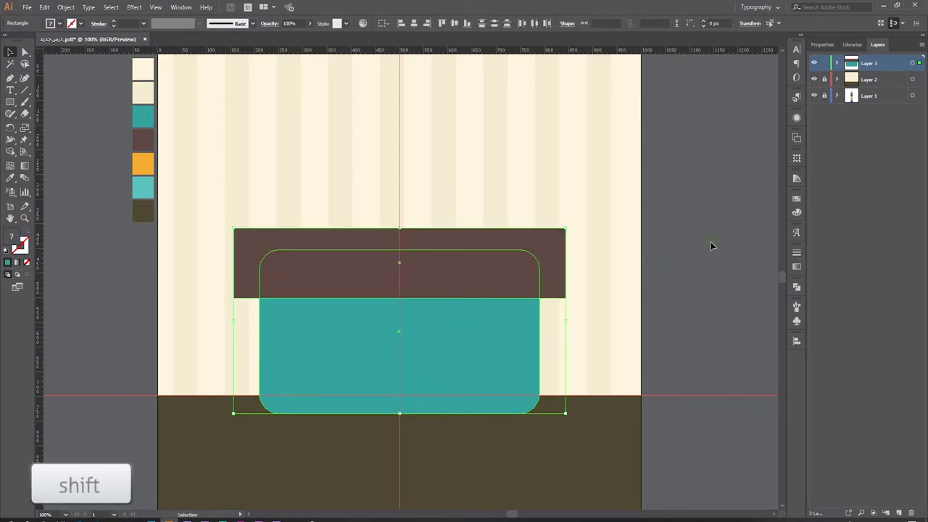
{"action": "left_click", "coordinate": [10, 152]}
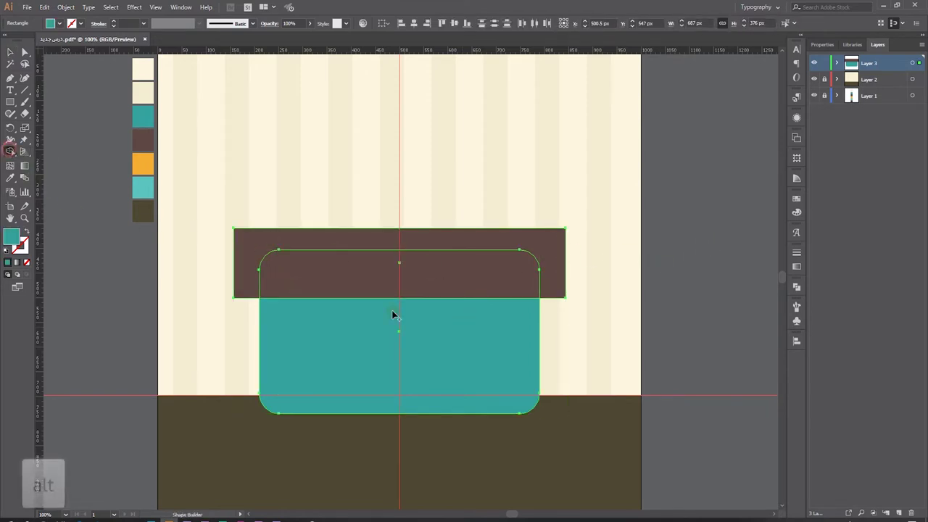
{"action": "left_click", "coordinate": [552, 253], "text": "alt"}
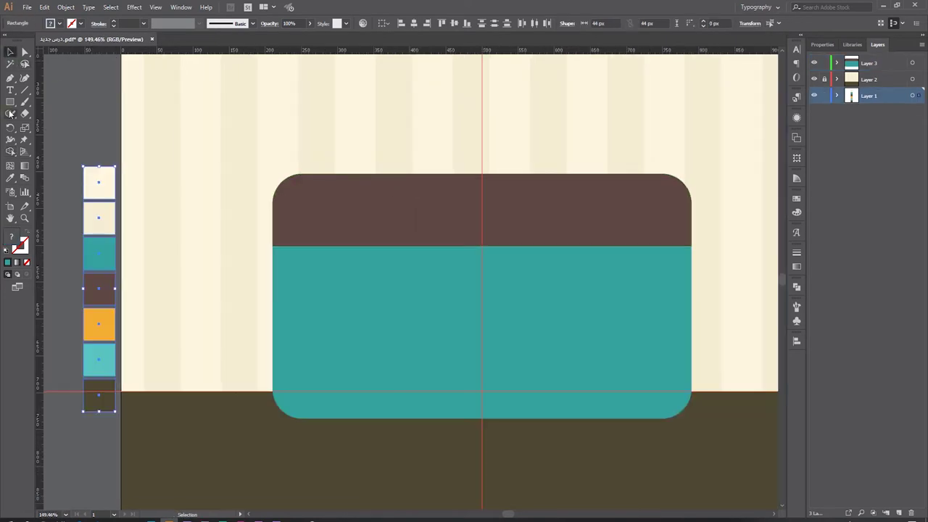
{"action": "left_click_drag", "start_coordinate": [11, 102], "coordinate": [51, 109]}
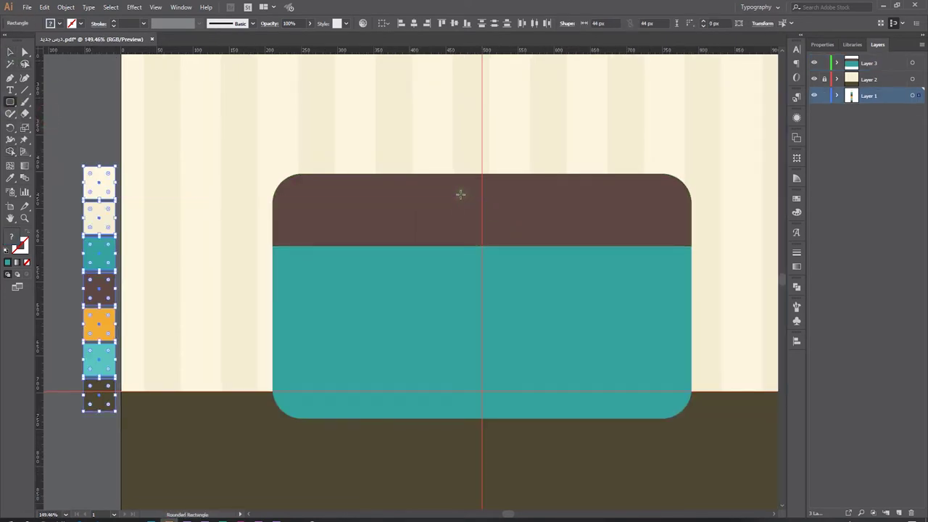
Step: Lock Layer 1 and draw a teal rounded rectangle on Layer 3's brown band
{"action": "left_click", "coordinate": [824, 96]}
{"action": "left_click", "coordinate": [869, 64]}
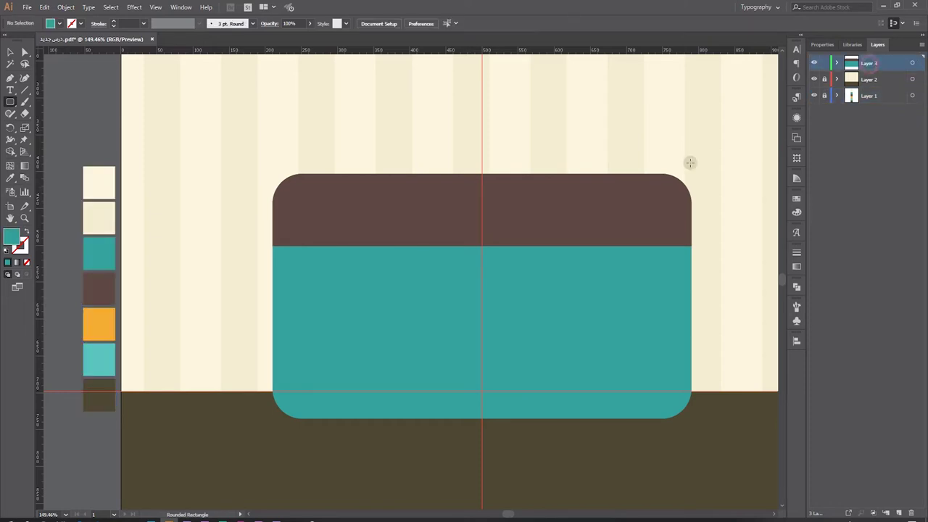
{"action": "left_click_drag", "start_coordinate": [434, 196], "coordinate": [292, 231]}
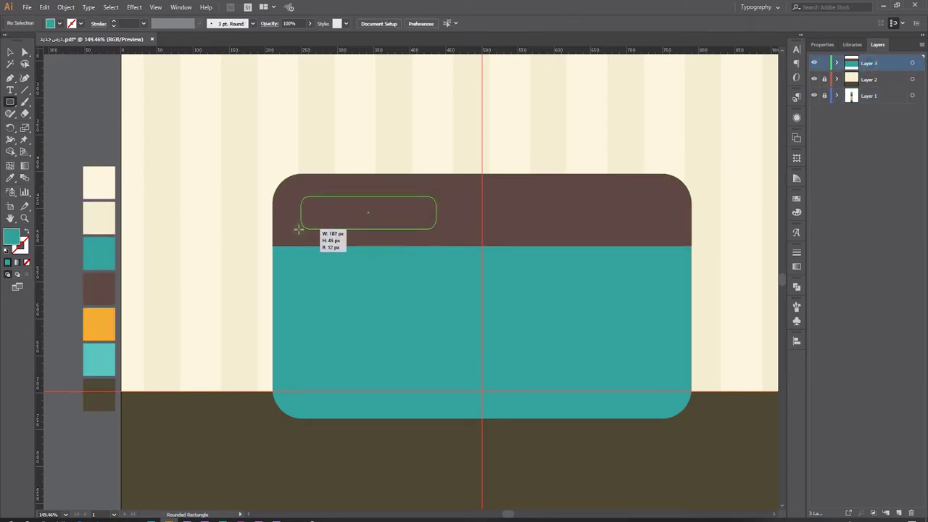
{"action": "left_click", "coordinate": [9, 53]}
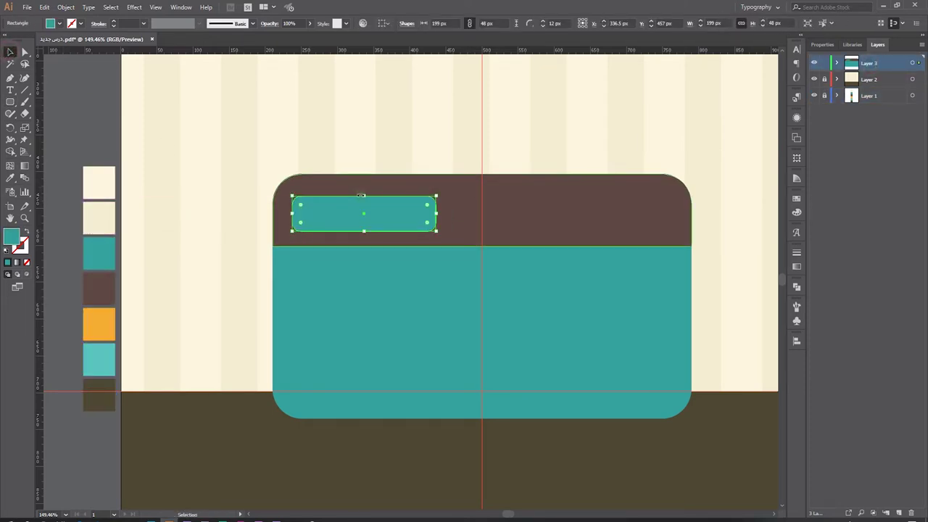
{"action": "mouse_move", "coordinate": [389, 218]}
{"action": "left_mouse_down"}
{"action": "mouse_move", "coordinate": [464, 209]}
{"action": "mouse_move", "coordinate": [407, 211]}
{"action": "left_mouse_up"}
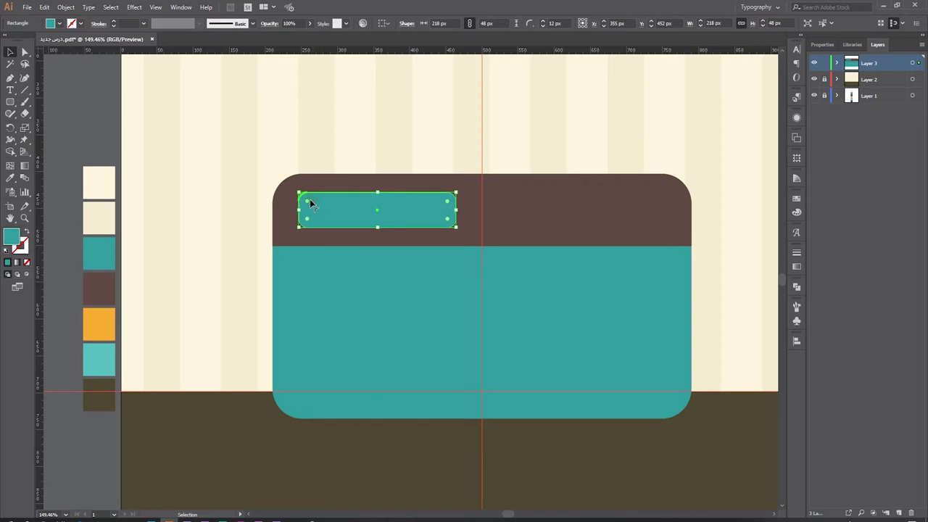
Step: Shape the rounded rectangle into a fully rounded 233 × 53 px teal pill
{"action": "left_click_drag", "start_coordinate": [331, 212], "coordinate": [331, 212]}
{"action": "left_click_drag", "start_coordinate": [417, 220], "coordinate": [423, 215]}
{"action": "left_click_drag", "start_coordinate": [301, 208], "coordinate": [290, 208]}
{"action": "left_click_drag", "start_coordinate": [374, 225], "coordinate": [374, 229]}
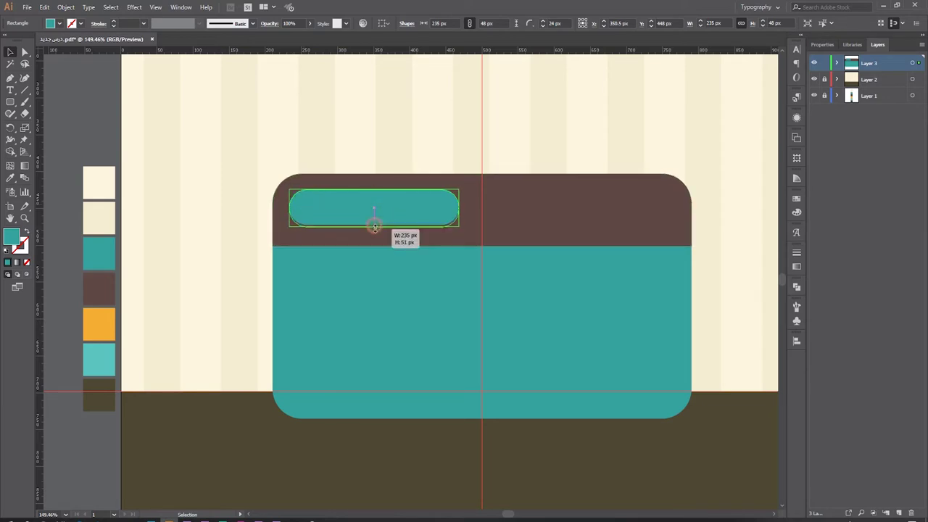
{"action": "left_click_drag", "start_coordinate": [441, 209], "coordinate": [438, 209]}
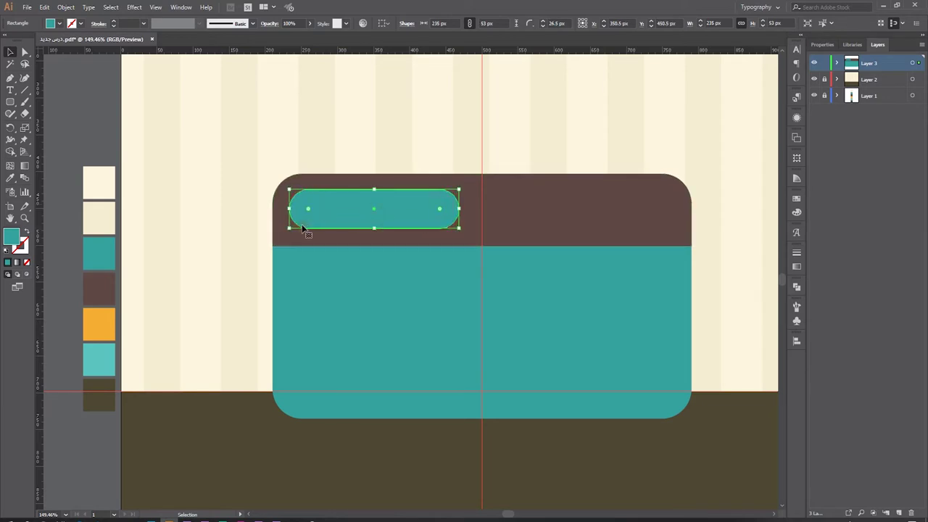
{"action": "left_click", "coordinate": [81, 109]}
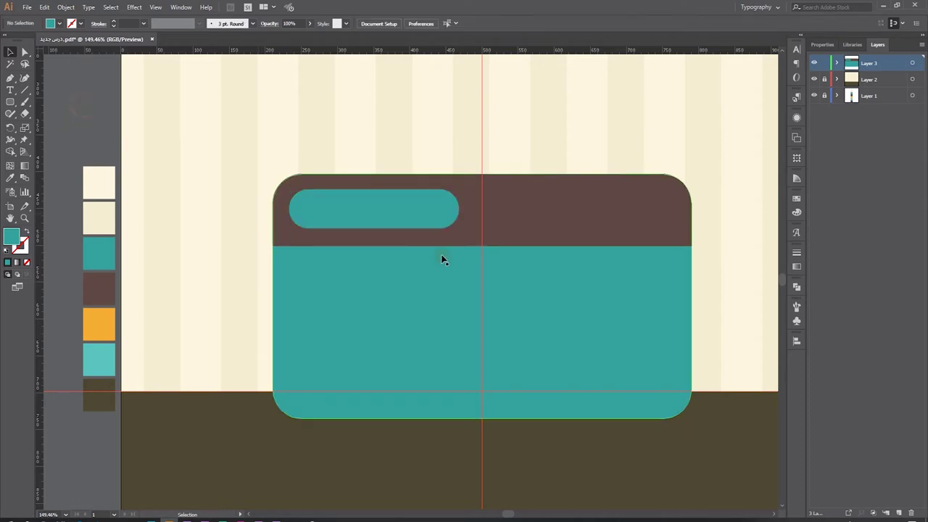
{"action": "left_click", "coordinate": [436, 203]}
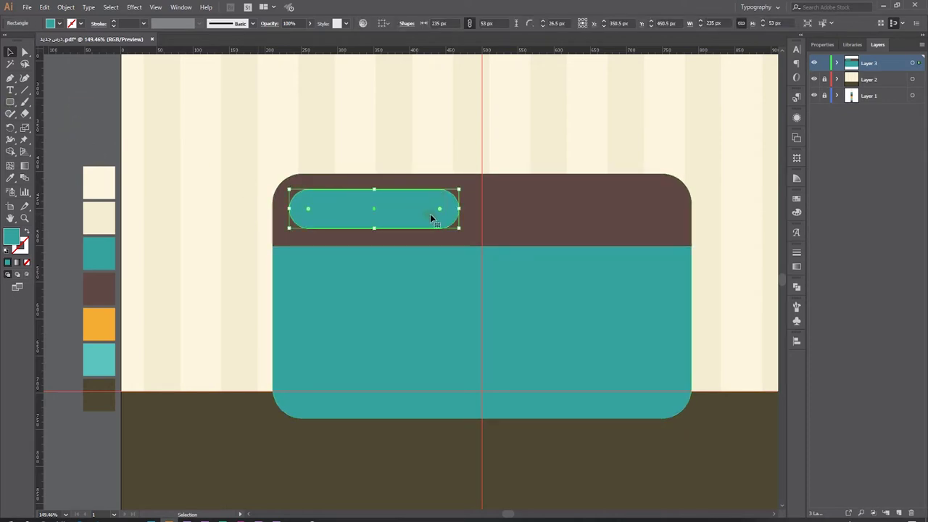
Step: Alt-drag copies rightward along the band to form the teal circles and shorter pill
{"action": "mouse_move", "coordinate": [406, 209]}
{"action": "left_mouse_down"}
{"action": "mouse_move", "coordinate": [612, 224]}
{"action": "mouse_move", "coordinate": [600, 210]}
{"action": "mouse_move", "coordinate": [508, 211]}
{"action": "mouse_move", "coordinate": [571, 208]}
{"action": "left_mouse_up"}
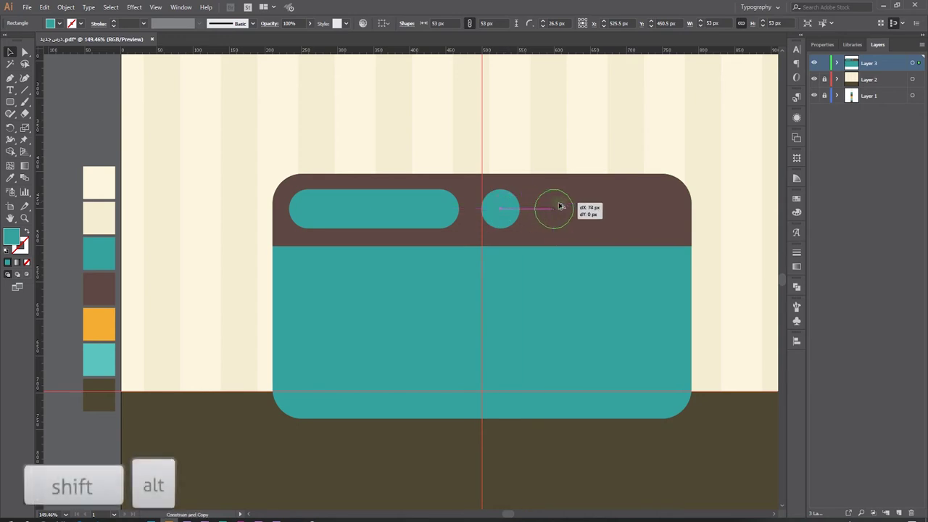
{"action": "left_click_drag", "start_coordinate": [559, 206], "coordinate": [676, 205]}
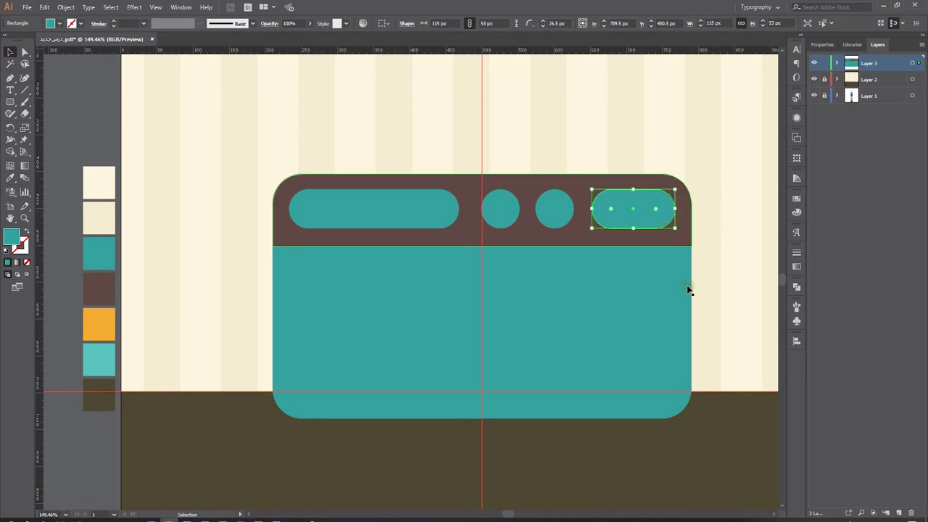
{"action": "left_click", "coordinate": [554, 209]}
{"action": "left_click", "coordinate": [65, 7]}
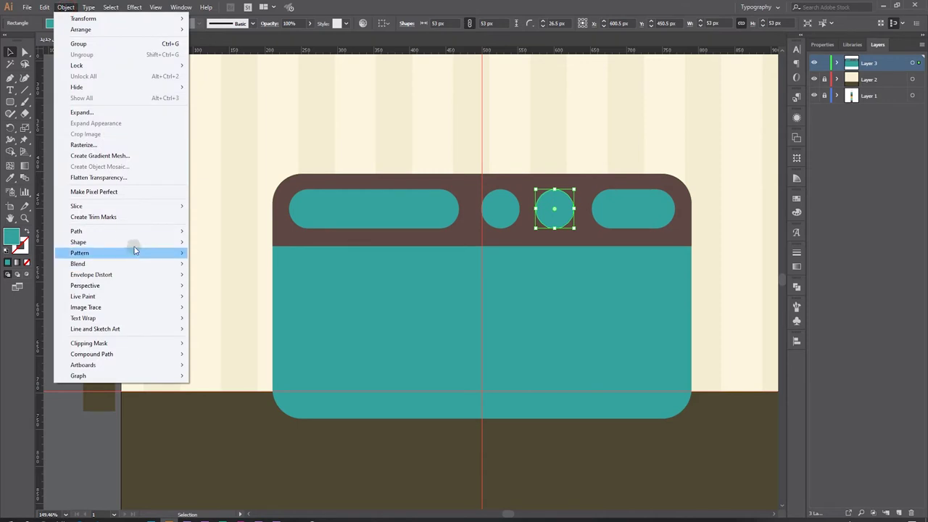
{"action": "mouse_move", "coordinate": [76, 231]}
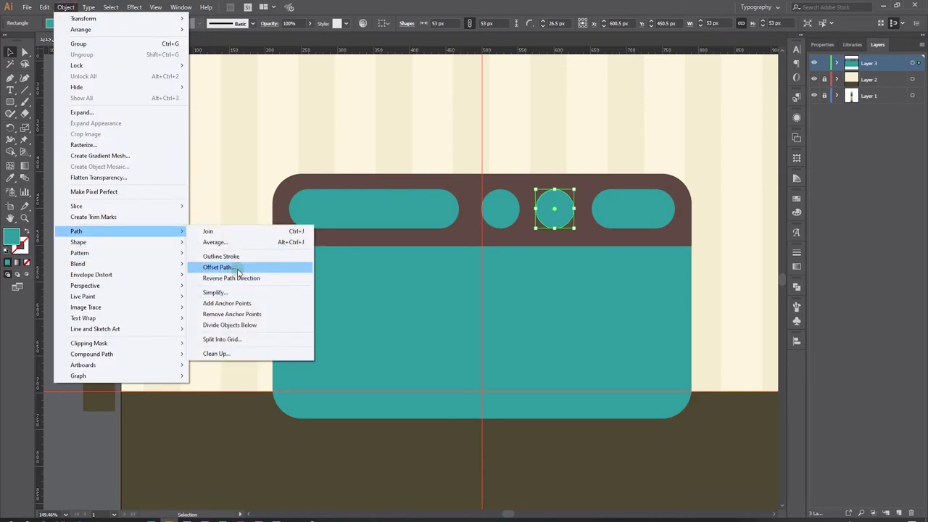
Step: Create an inset circle inside the second teal circle with a negative Offset Path
{"action": "left_click", "coordinate": [221, 267]}
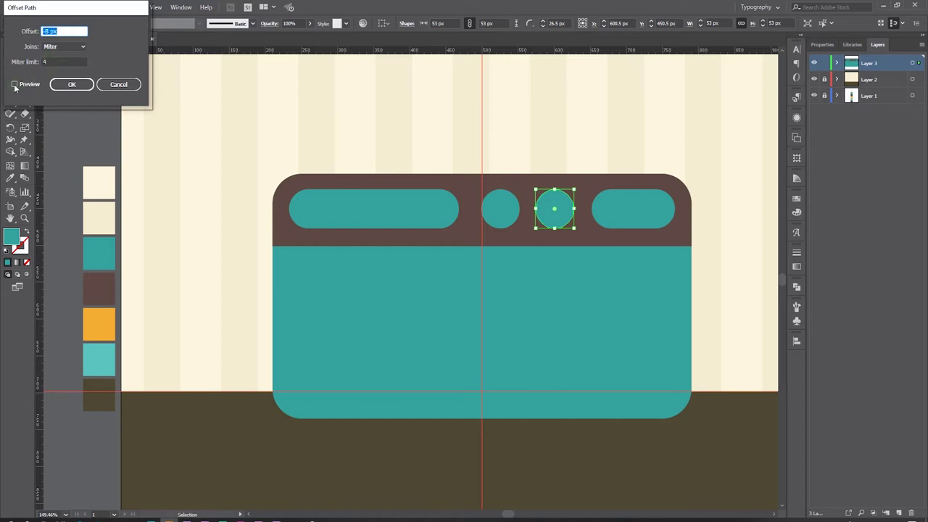
{"action": "left_click", "coordinate": [14, 85]}
{"action": "double_click", "coordinate": [62, 31]}
{"action": "key", "text": "Up"}
{"action": "left_click", "coordinate": [65, 85]}
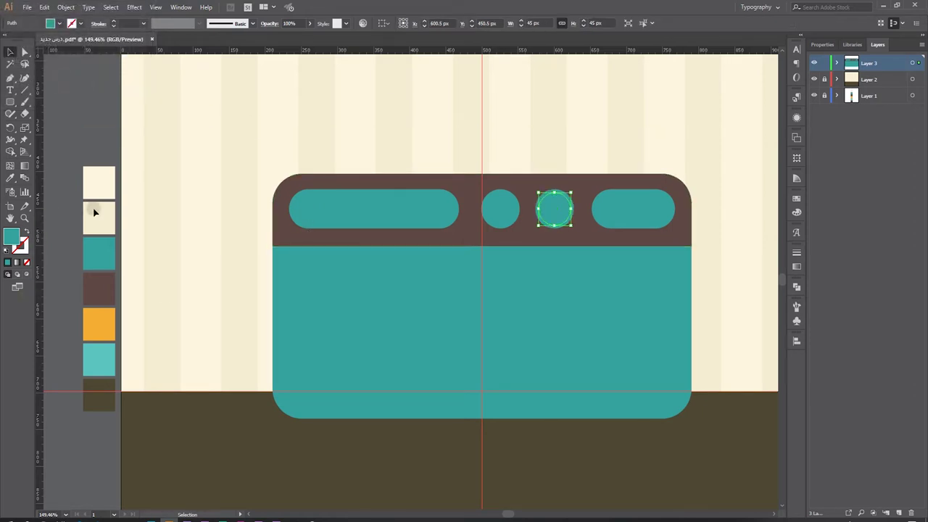
Step: Make the inset circle an unfilled brown ring with a 2 pt stroke
{"action": "left_click", "coordinate": [11, 178]}
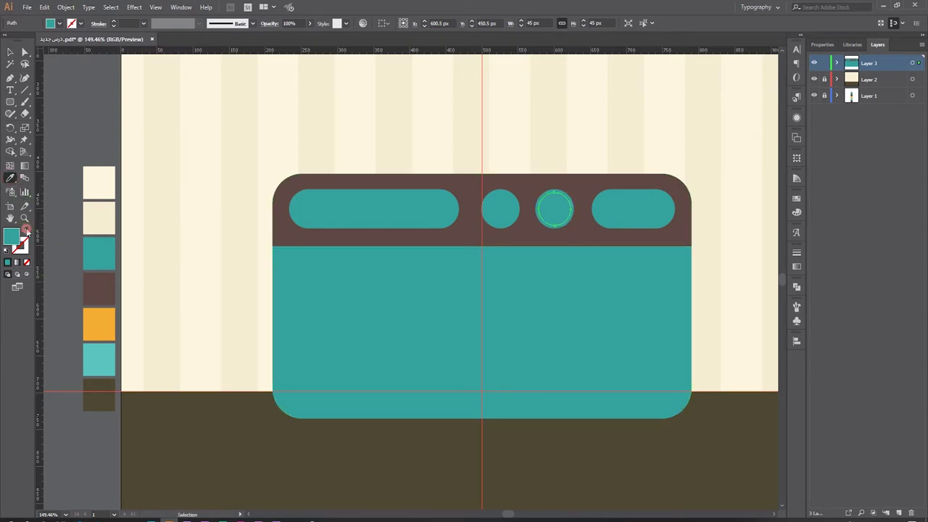
{"action": "left_click", "coordinate": [91, 280]}
{"action": "left_click", "coordinate": [25, 231]}
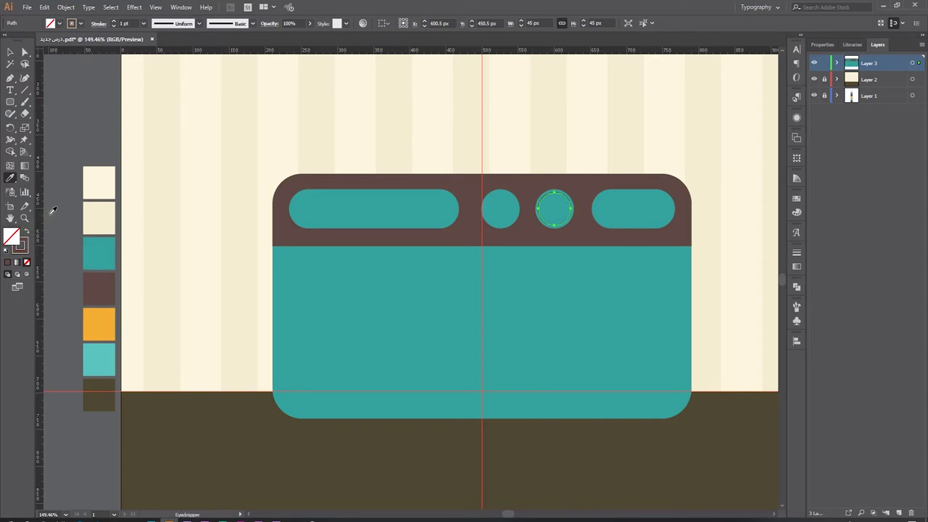
{"action": "left_click", "coordinate": [114, 21]}
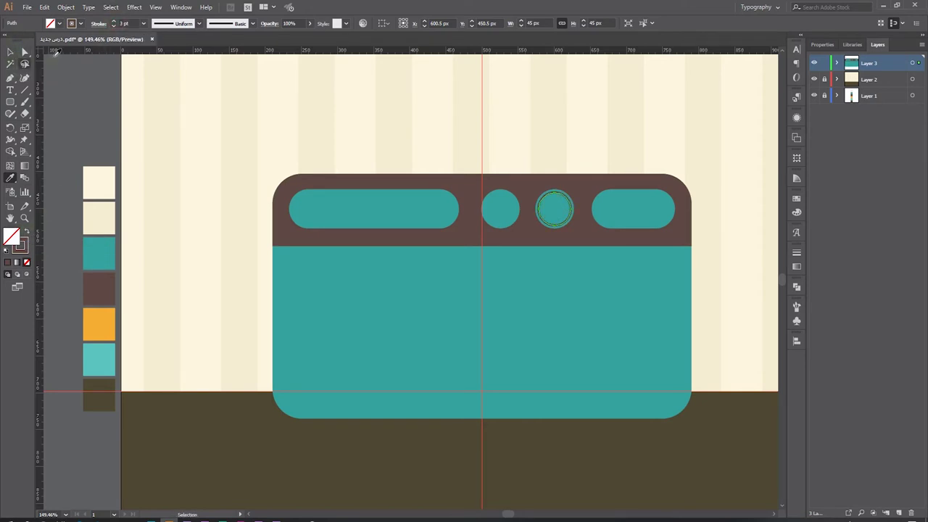
{"action": "left_click", "coordinate": [114, 26]}
{"action": "left_click", "coordinate": [10, 51]}
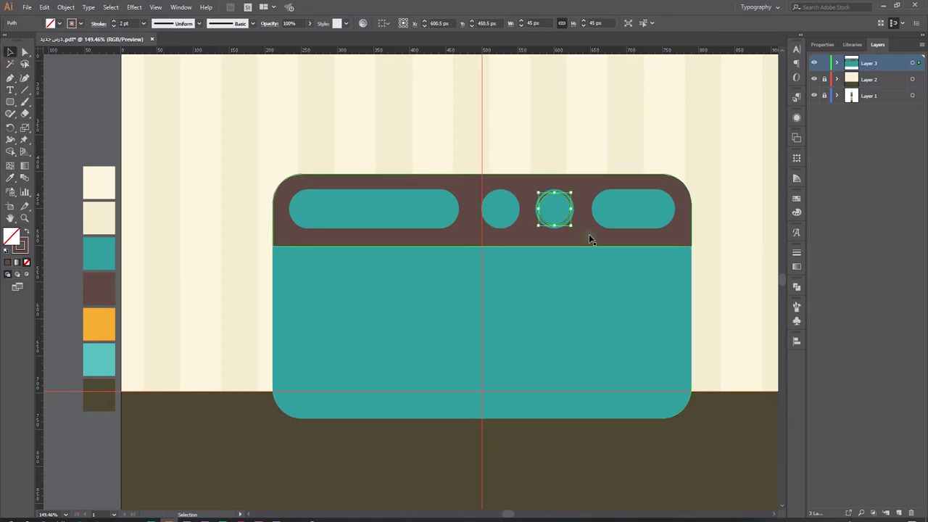
{"action": "left_click", "coordinate": [555, 209]}
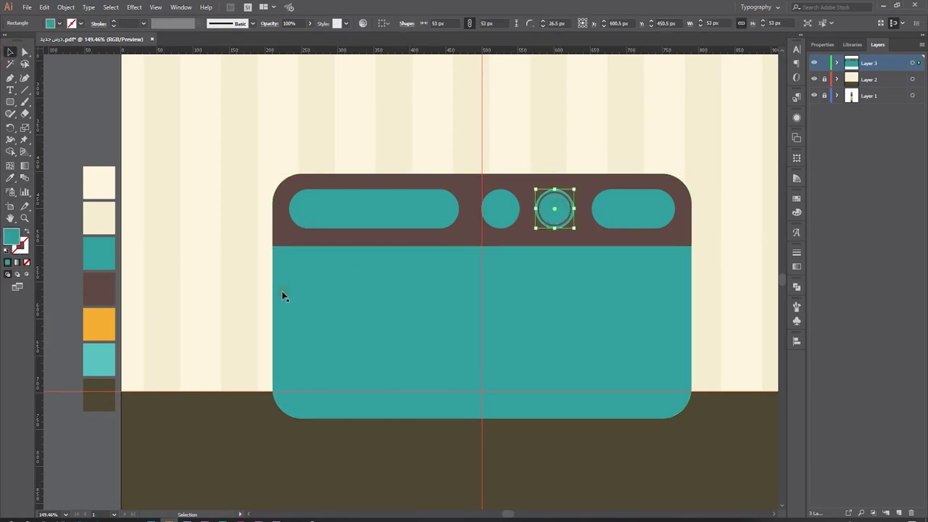
Step: Fill both top-panel circles with the orange swatch
{"action": "left_click", "coordinate": [10, 178]}
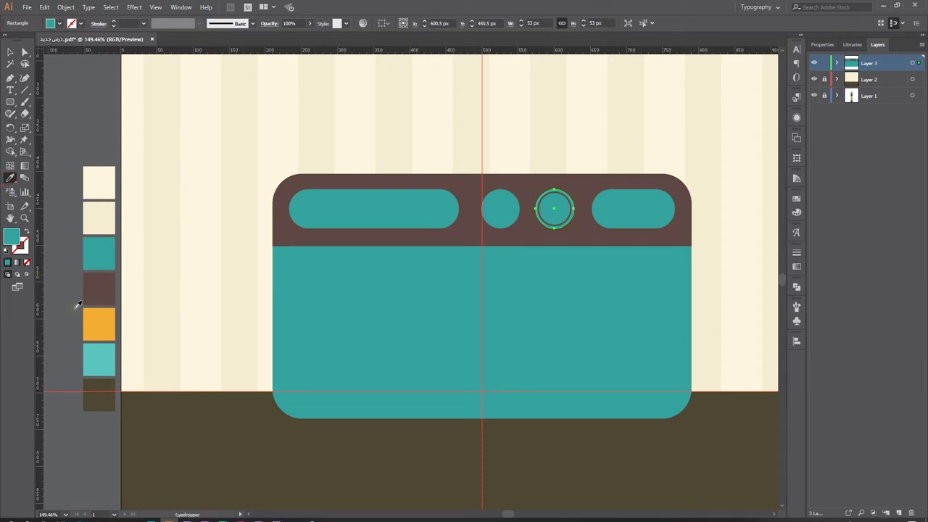
{"action": "left_click", "coordinate": [108, 320]}
{"action": "key", "text": "v"}
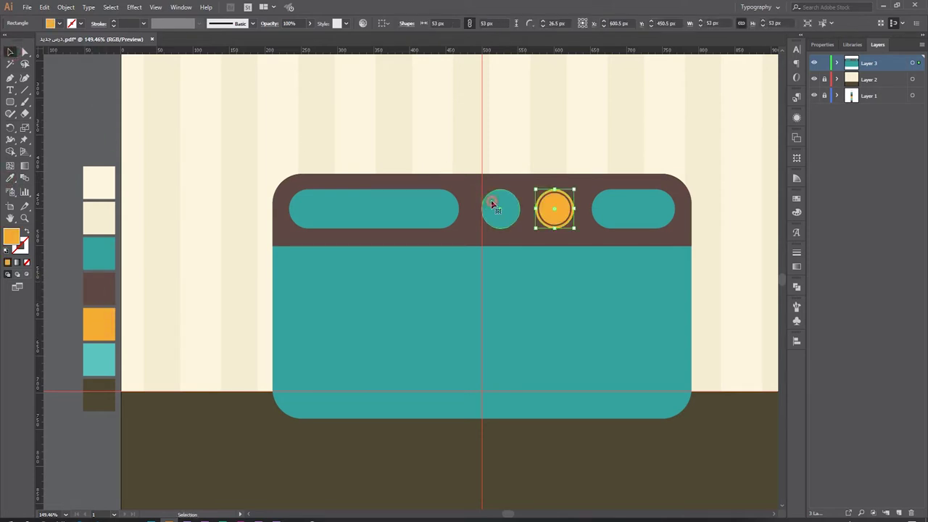
{"action": "left_click", "coordinate": [492, 205]}
{"action": "left_click", "coordinate": [10, 178]}
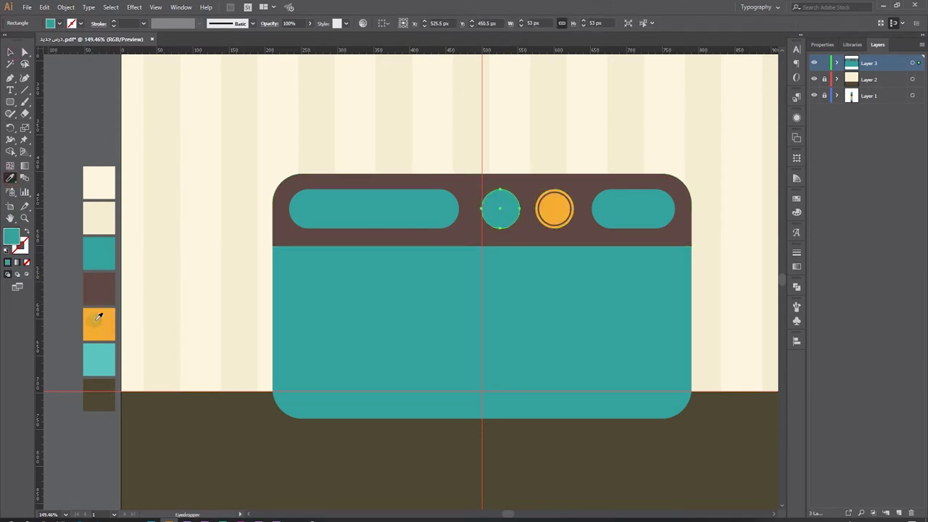
{"action": "left_click", "coordinate": [98, 320]}
{"action": "left_click", "coordinate": [11, 52]}
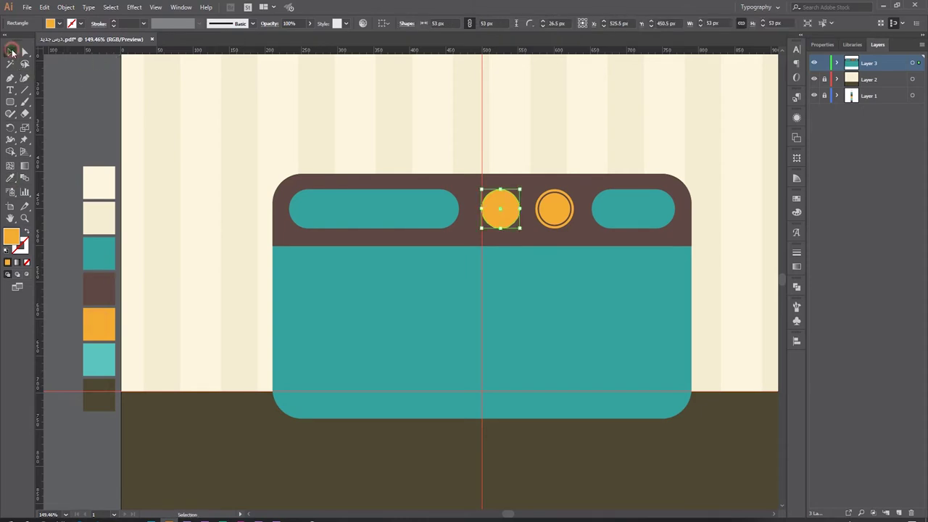
{"action": "left_click", "coordinate": [94, 115]}
Step: Copy the brown ring onto the left knob and draw a short brown pointer line in each knob
{"action": "left_click_drag", "start_coordinate": [570, 209], "coordinate": [516, 207]}
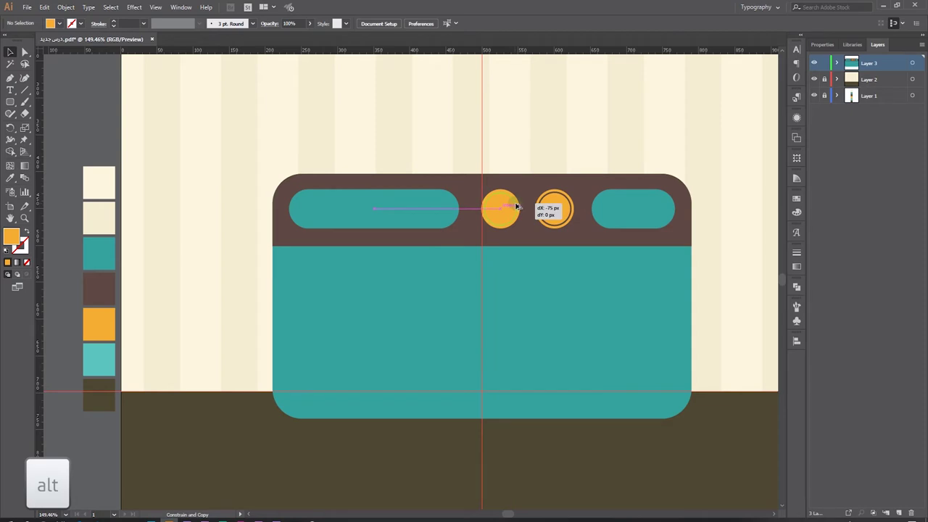
{"action": "left_click_drag", "start_coordinate": [516, 207], "coordinate": [516, 207]}
{"action": "left_click", "coordinate": [27, 90]}
{"action": "left_click", "coordinate": [24, 219]}
{"action": "left_click_drag", "start_coordinate": [626, 150], "coordinate": [440, 272]}
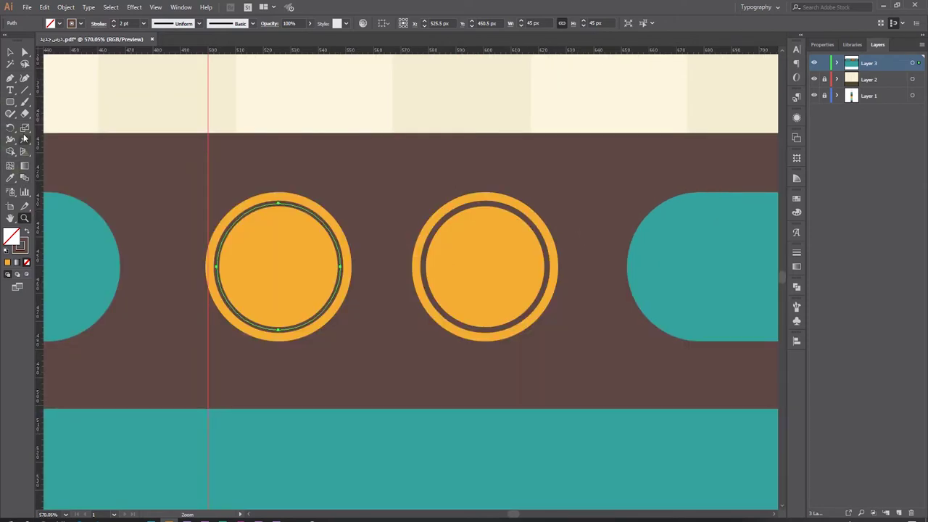
{"action": "left_click", "coordinate": [25, 92]}
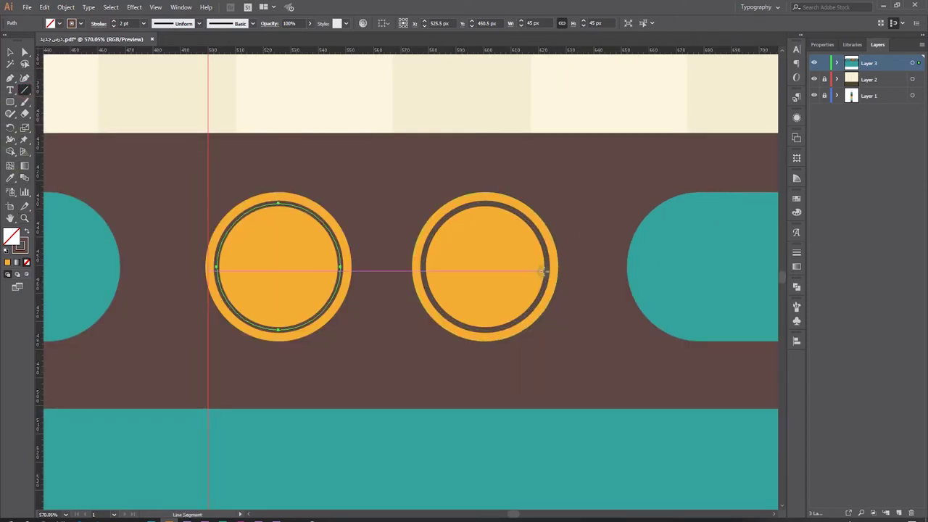
{"action": "left_click_drag", "start_coordinate": [564, 271], "coordinate": [516, 268]}
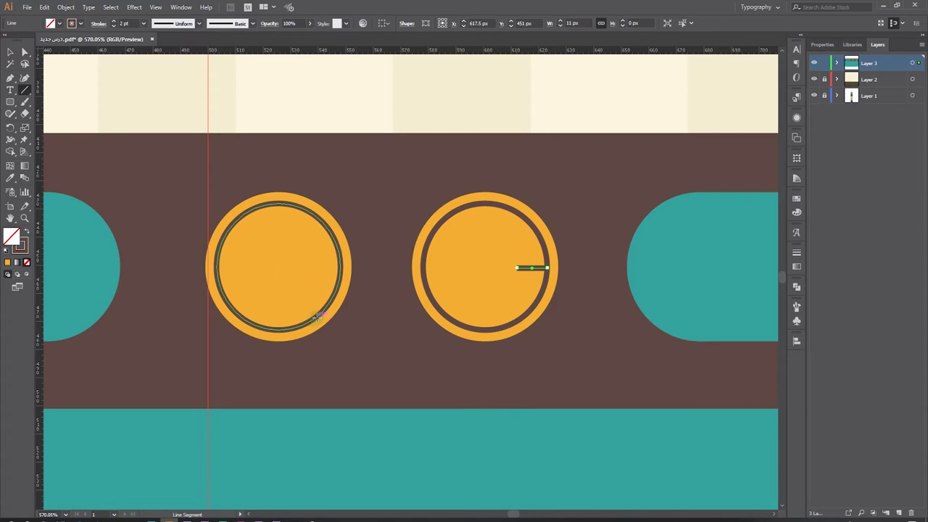
{"action": "mouse_move", "coordinate": [319, 317]}
{"action": "left_mouse_down"}
{"action": "mouse_move", "coordinate": [301, 288]}
{"action": "mouse_move", "coordinate": [281, 283]}
{"action": "left_mouse_up"}
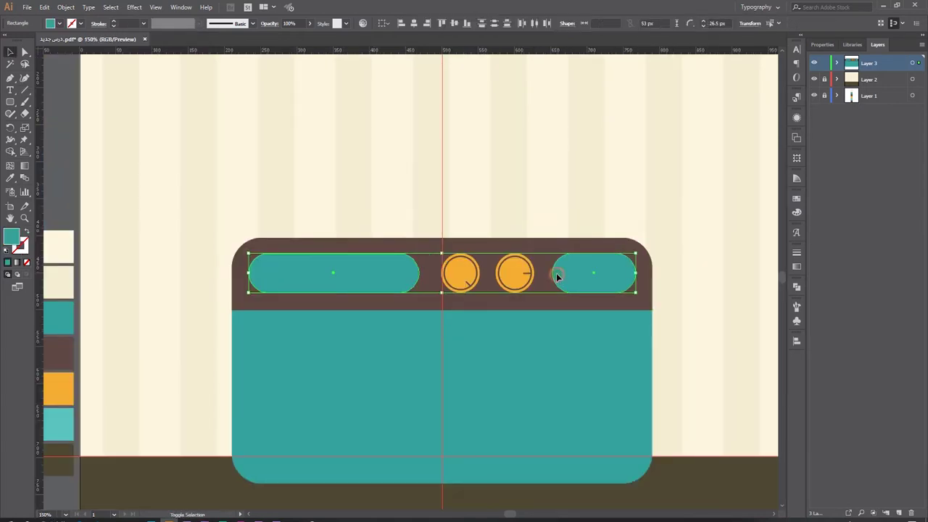
Step: Turn both pill panels orange
{"action": "left_click", "coordinate": [9, 177]}
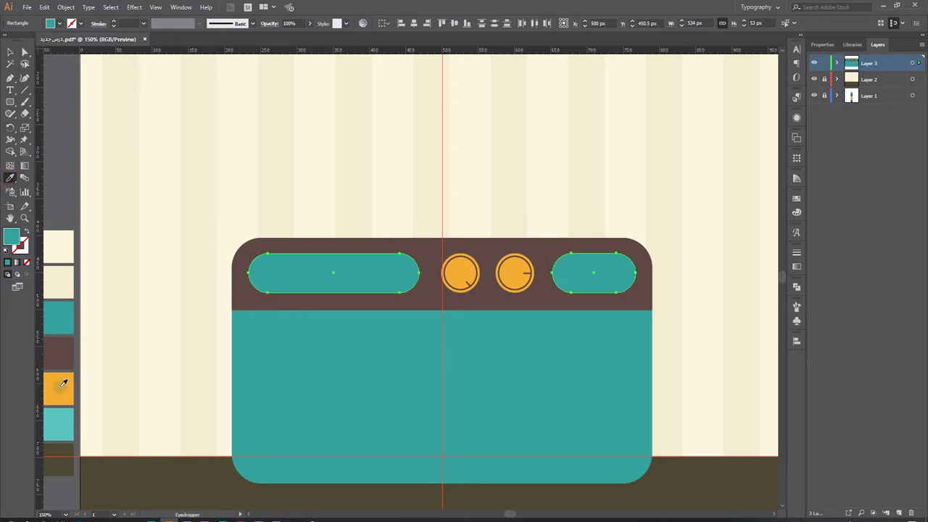
{"action": "left_click", "coordinate": [62, 384]}
{"action": "key", "text": "v"}
{"action": "left_click", "coordinate": [10, 52]}
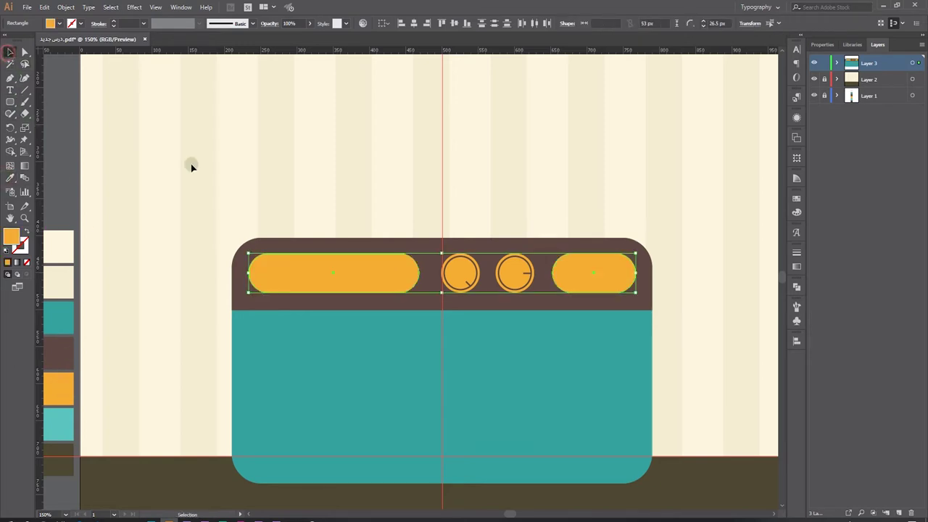
{"action": "left_click", "coordinate": [192, 165]}
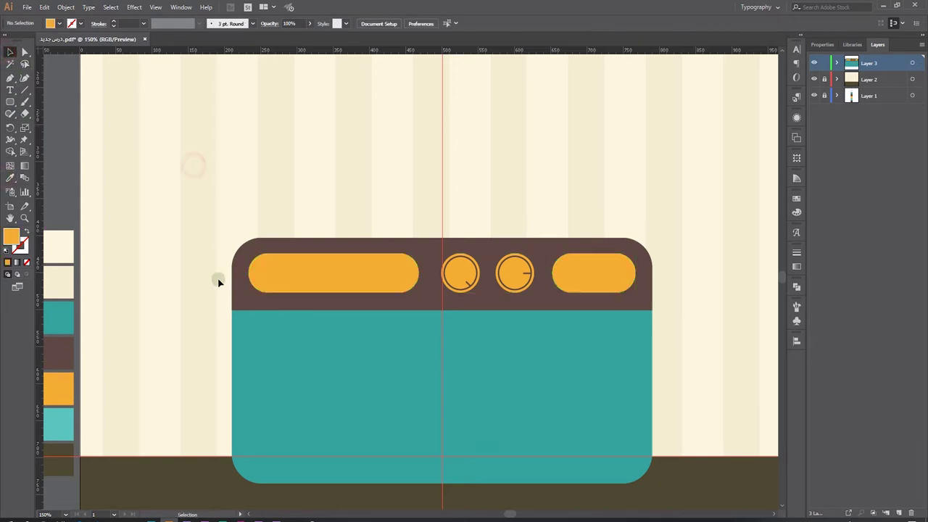
{"action": "left_click", "coordinate": [376, 279]}
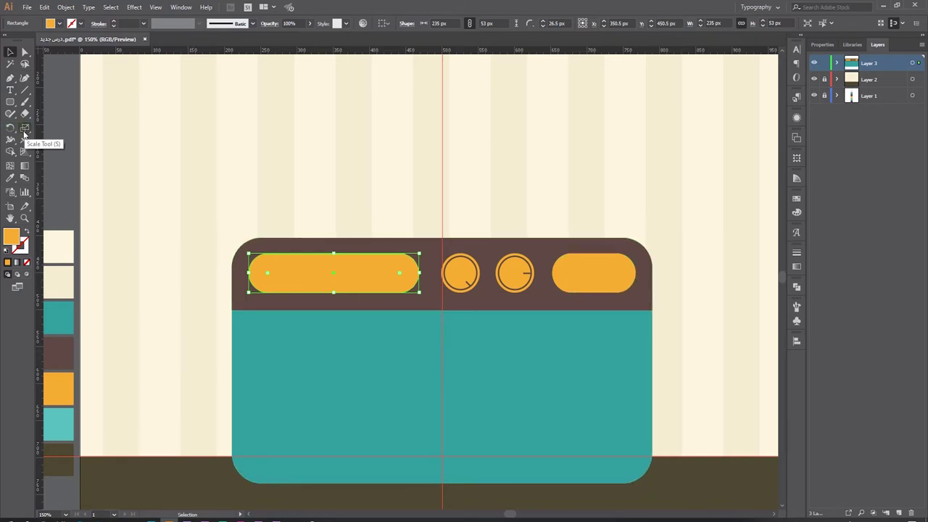
Step: Draw a small teal rounded bar inside the left pill
{"action": "left_click_drag", "start_coordinate": [10, 101], "coordinate": [43, 118]}
{"action": "left_click_drag", "start_coordinate": [404, 260], "coordinate": [397, 289]}
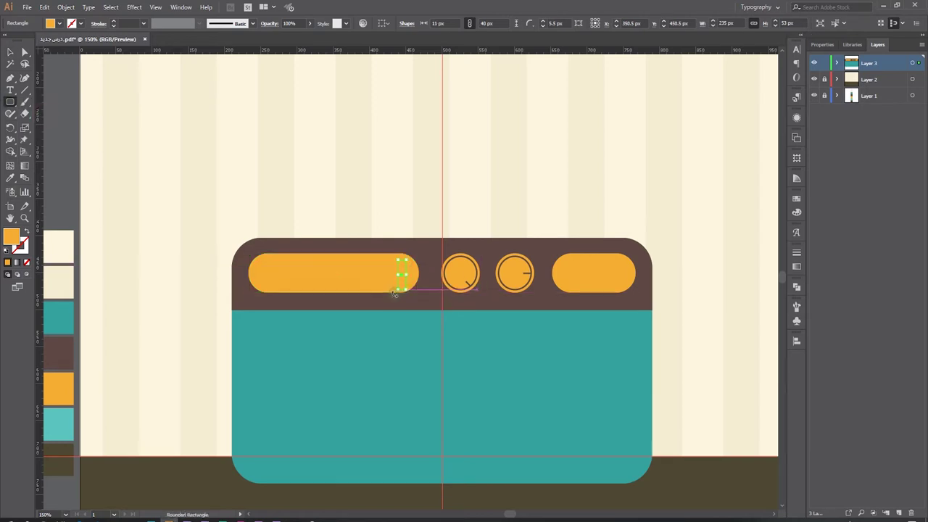
{"action": "left_click", "coordinate": [10, 177]}
{"action": "left_click", "coordinate": [10, 177]}
{"action": "left_click", "coordinate": [66, 318]}
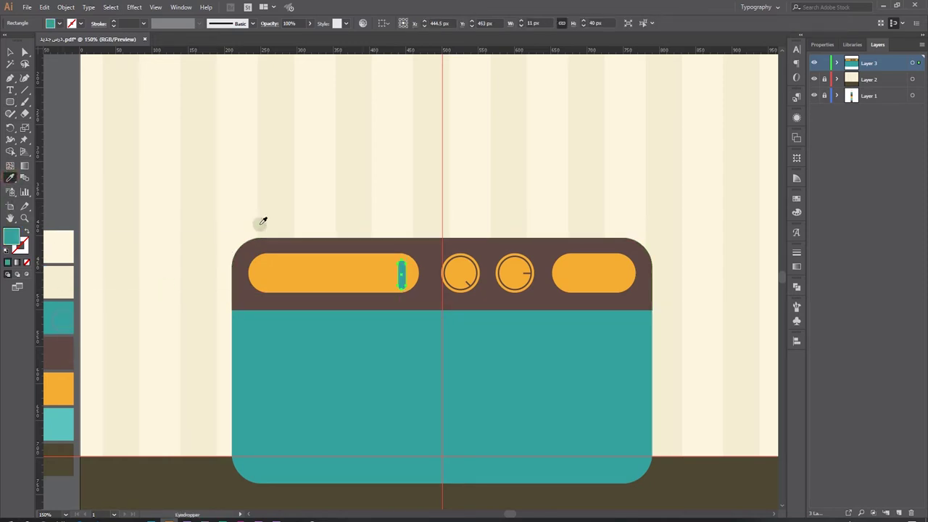
{"action": "left_click", "coordinate": [10, 52]}
{"action": "left_click", "coordinate": [309, 138]}
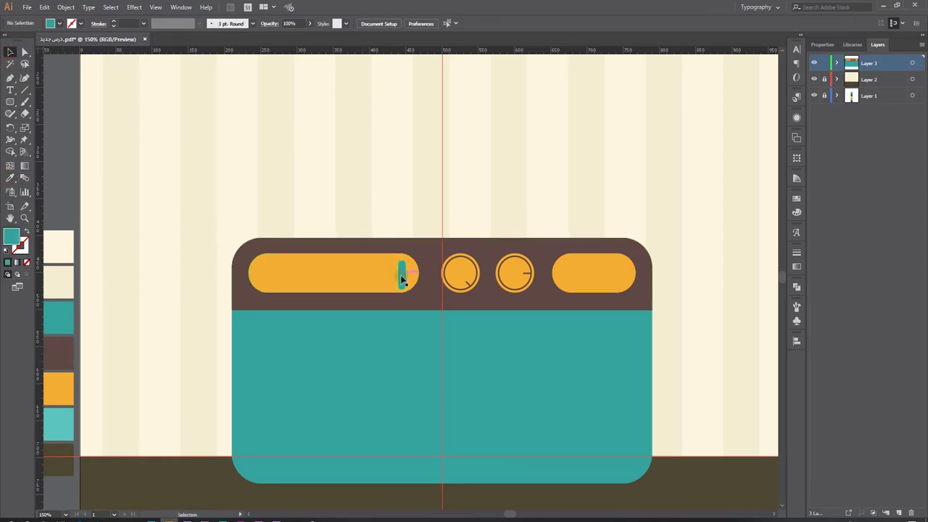
Step: Alt-drag copies of the teal bar leftward, repeating with Ctrl+D
{"action": "left_click_drag", "start_coordinate": [403, 274], "coordinate": [385, 273]}
{"action": "key", "text": "ctrl+d"}
{"action": "key", "text": "ctrl+d"}
{"action": "key", "text": "ctrl+d"}
{"action": "key", "text": "ctrl+d"}
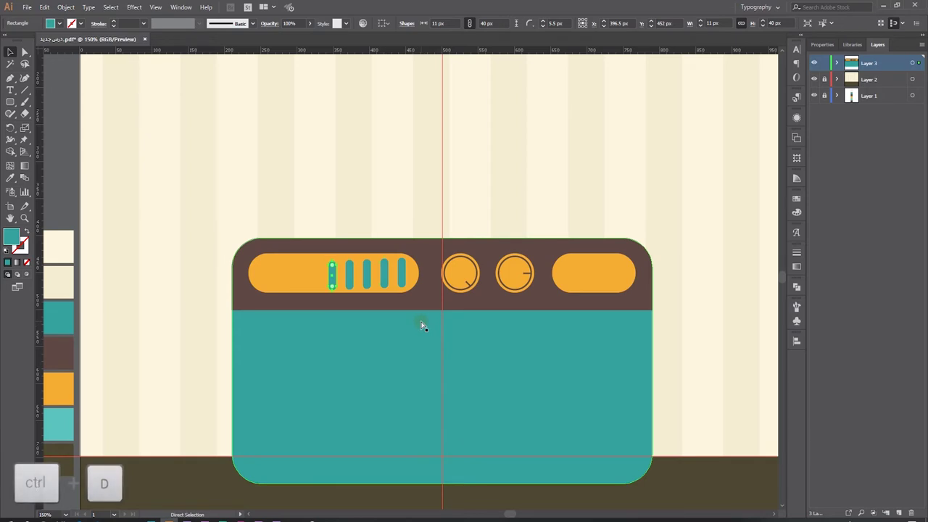
{"action": "key", "text": "ctrl+d"}
{"action": "key", "text": "ctrl+d"}
{"action": "left_click_drag", "start_coordinate": [419, 290], "coordinate": [353, 269]}
{"action": "key", "text": "ctrl+z"}
{"action": "key", "text": "ctrl+shift+a"}
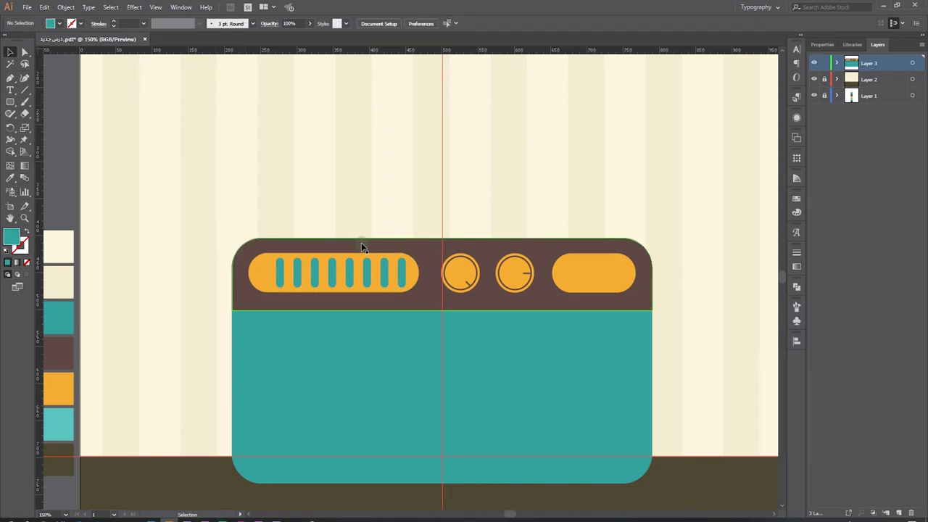
Step: Move the leftmost bar to the pill's left end and distribute all eight bars evenly
{"action": "left_click_drag", "start_coordinate": [265, 272], "coordinate": [265, 269]}
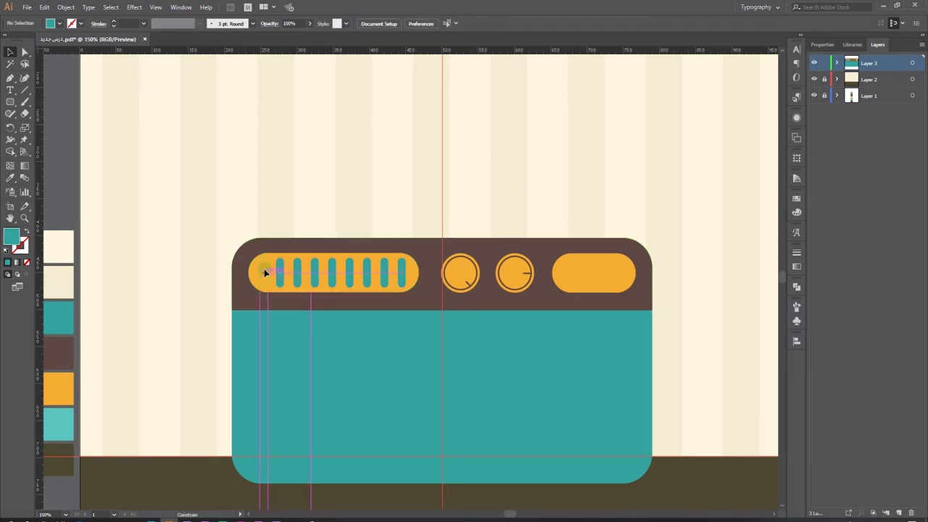
{"action": "left_click", "coordinate": [403, 273]}
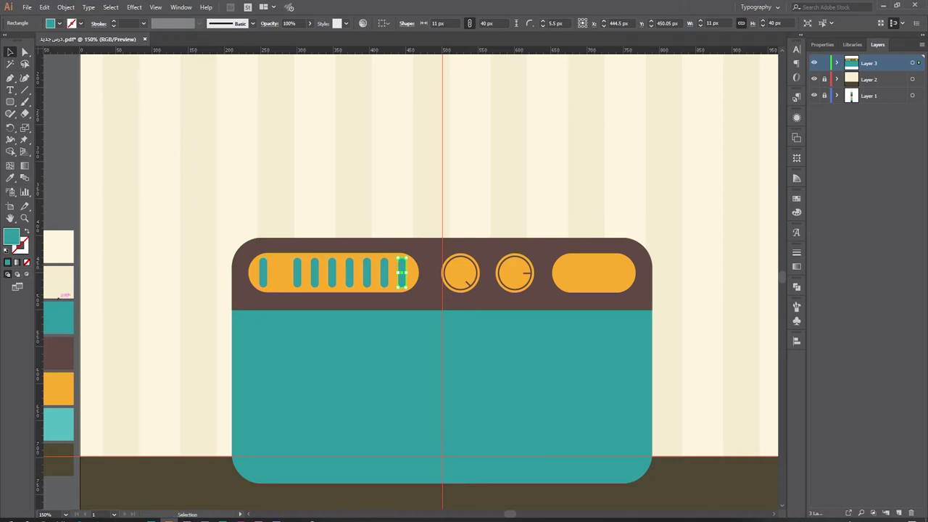
{"action": "key", "text": "ctrl+a"}
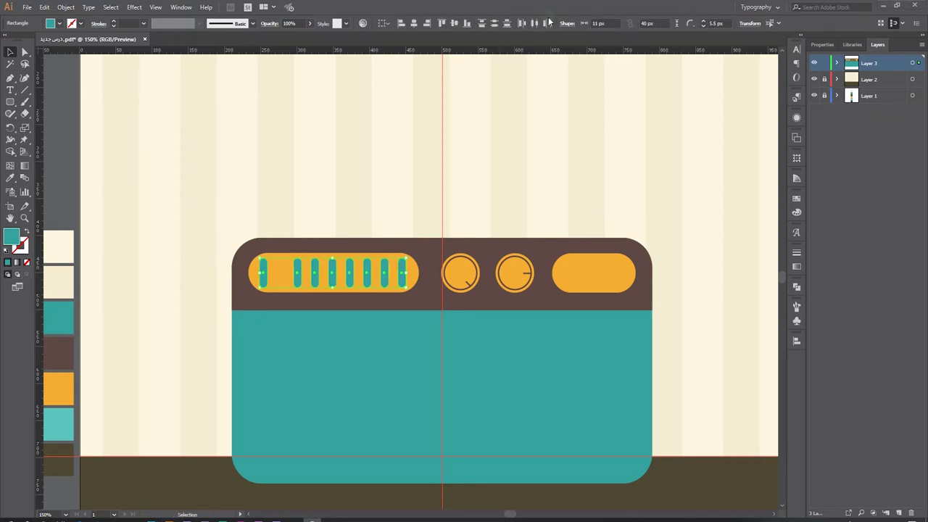
{"action": "left_click", "coordinate": [532, 24]}
{"action": "left_click_drag", "start_coordinate": [210, 170], "coordinate": [176, 219]}
Step: Split the teal rounded square into halves using a rectangle and Shape Builder
{"action": "left_click", "coordinate": [10, 52]}
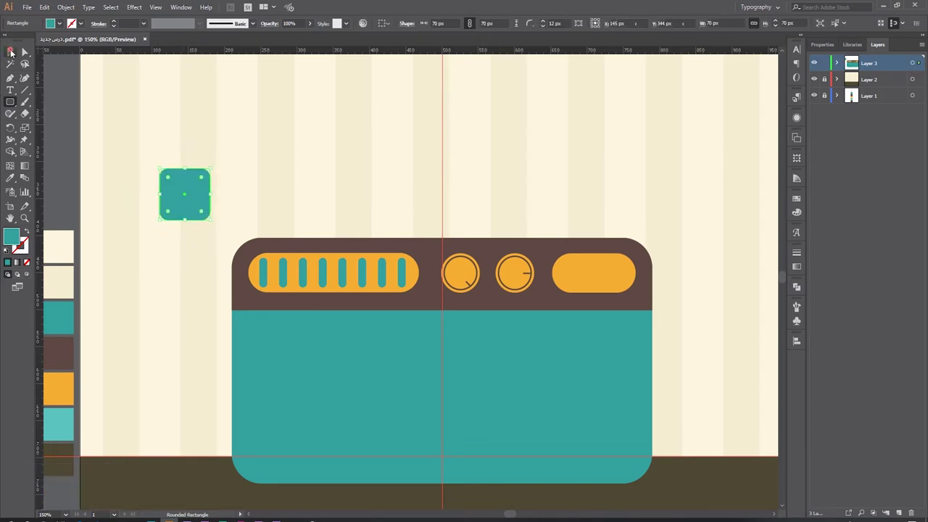
{"action": "left_click_drag", "start_coordinate": [11, 102], "coordinate": [51, 103]}
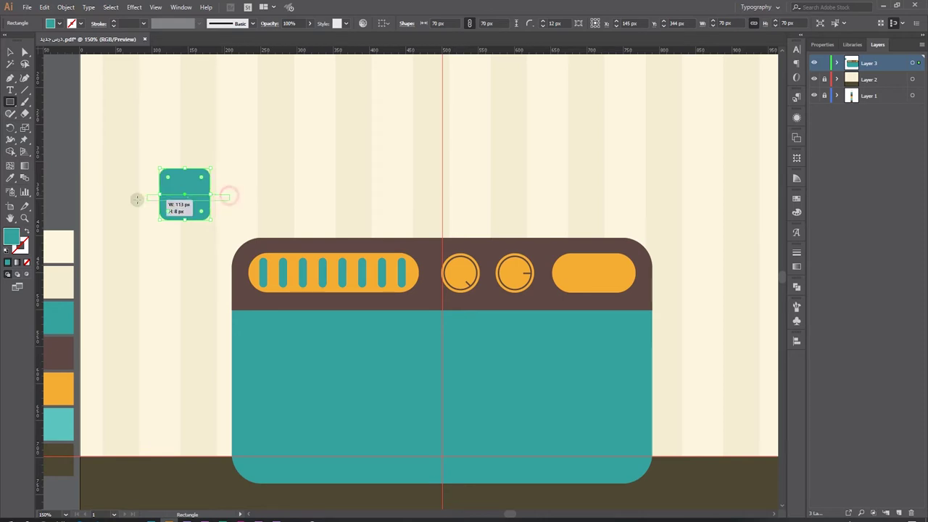
{"action": "left_click_drag", "start_coordinate": [227, 194], "coordinate": [131, 240]}
{"action": "key", "text": "v"}
{"action": "left_click", "coordinate": [184, 178], "text": "shift"}
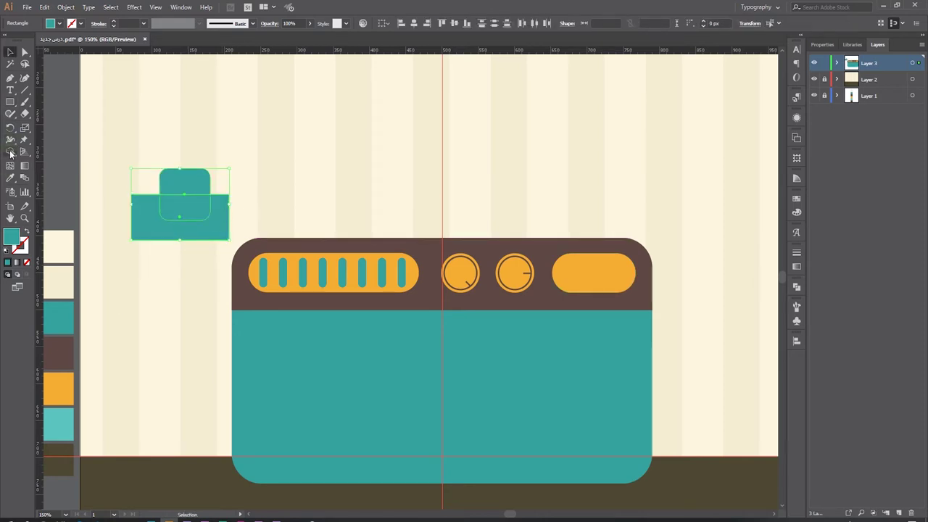
{"action": "left_click", "coordinate": [10, 151]}
{"action": "left_click_drag", "start_coordinate": [221, 224], "coordinate": [188, 210]}
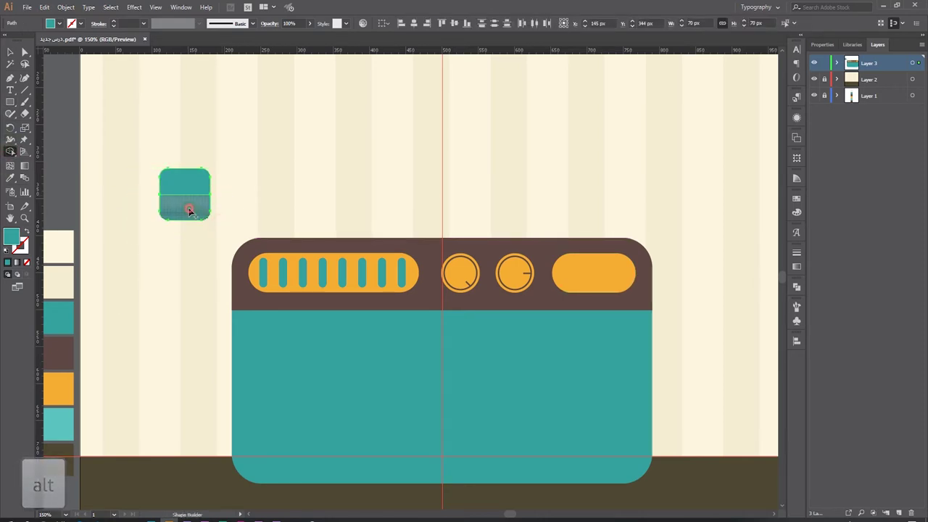
Step: Colour the square's lower half light teal and group both halves
{"action": "left_click", "coordinate": [10, 52]}
{"action": "left_click", "coordinate": [292, 115]}
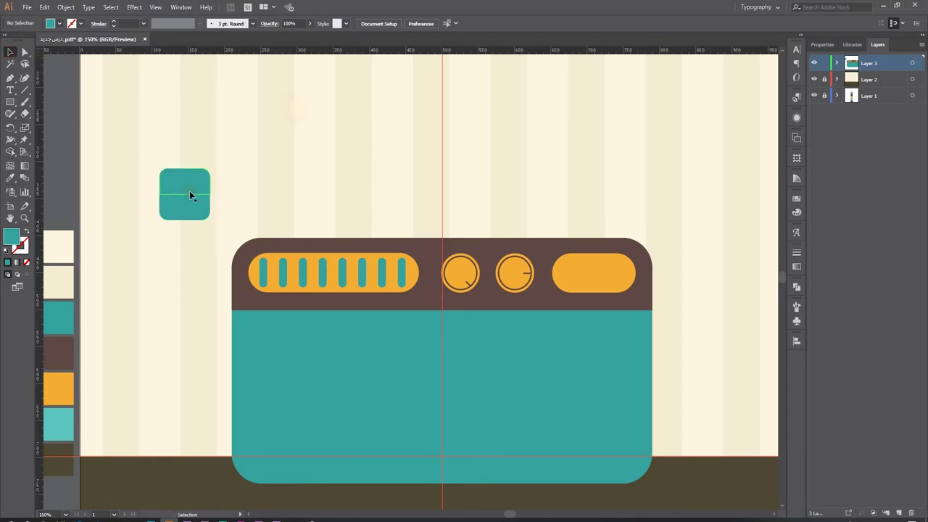
{"action": "left_click", "coordinate": [193, 211]}
{"action": "left_click", "coordinate": [10, 178]}
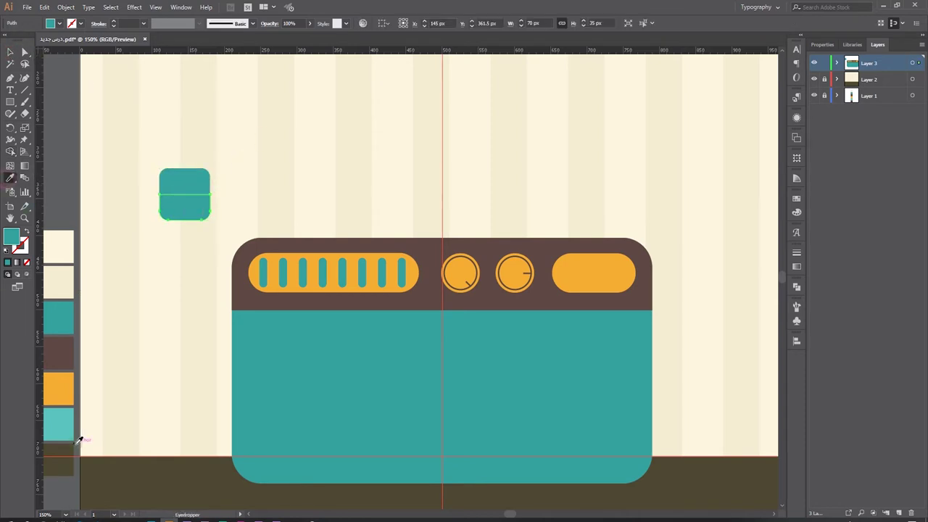
{"action": "left_click", "coordinate": [65, 428]}
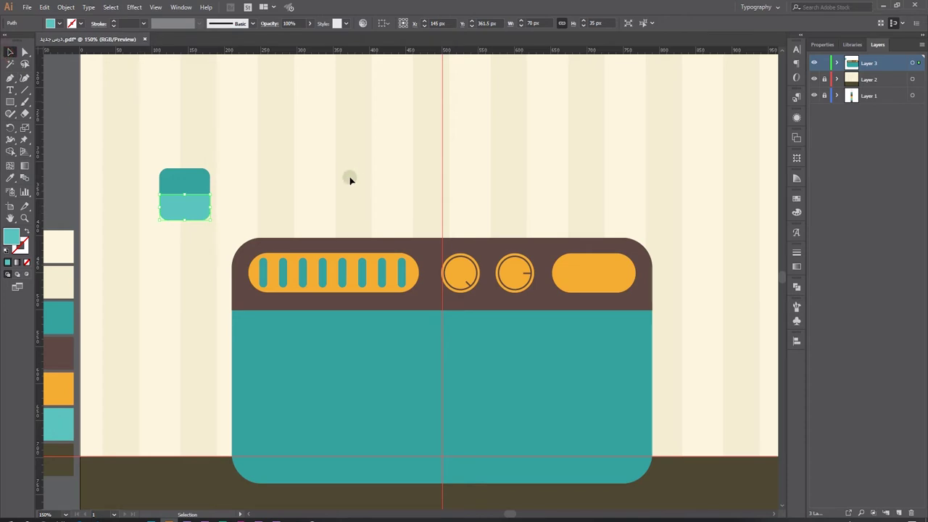
{"action": "left_click_drag", "start_coordinate": [242, 118], "coordinate": [160, 230]}
{"action": "key", "text": "ctrl+g"}
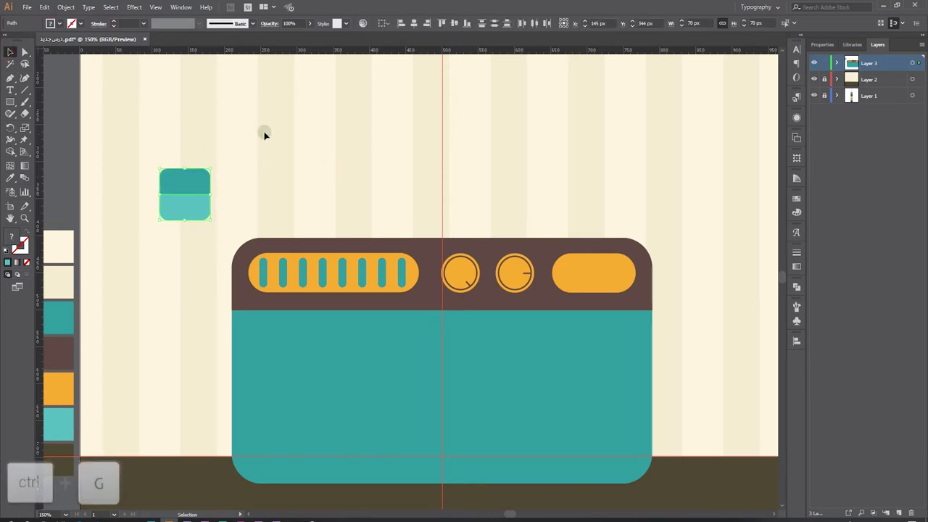
Step: Add a drop shadow at 40% opacity to the knob group
{"action": "left_click", "coordinate": [135, 8]}
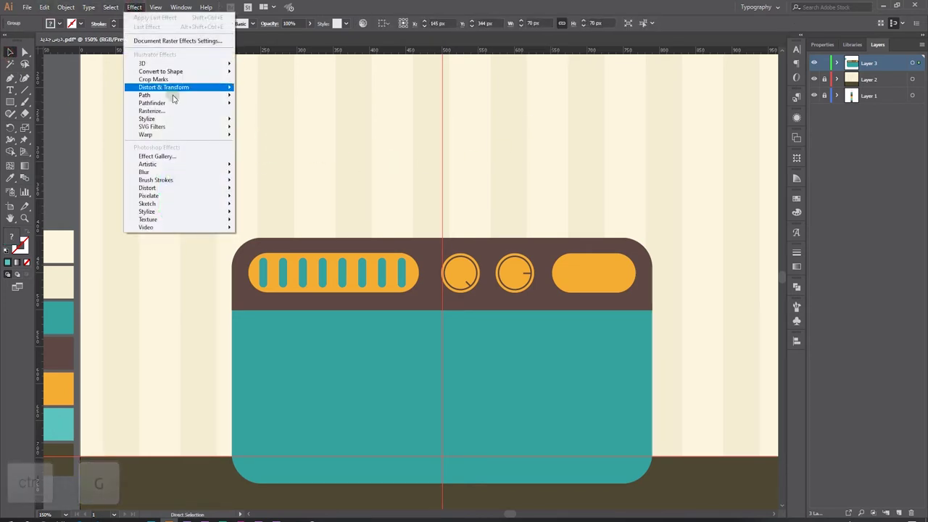
{"action": "mouse_move", "coordinate": [147, 118]}
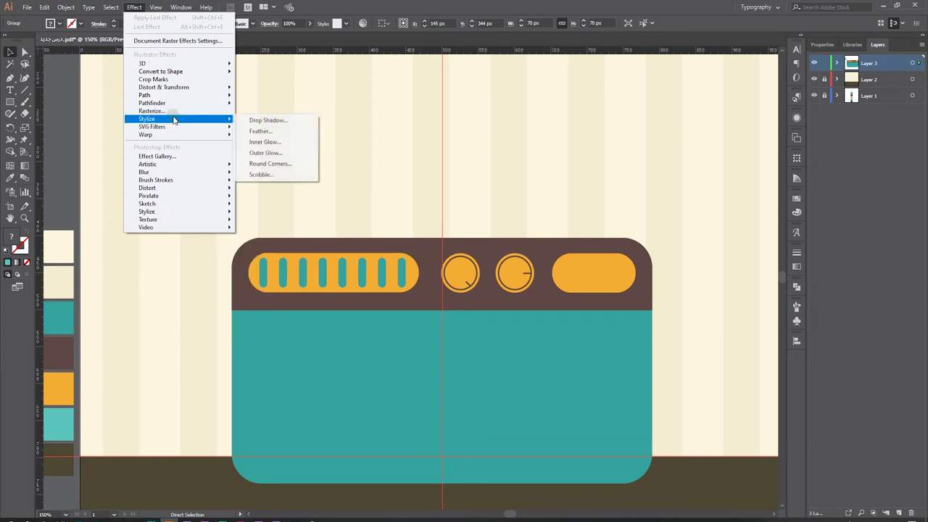
{"action": "left_click", "coordinate": [267, 119]}
{"action": "left_click", "coordinate": [14, 131]}
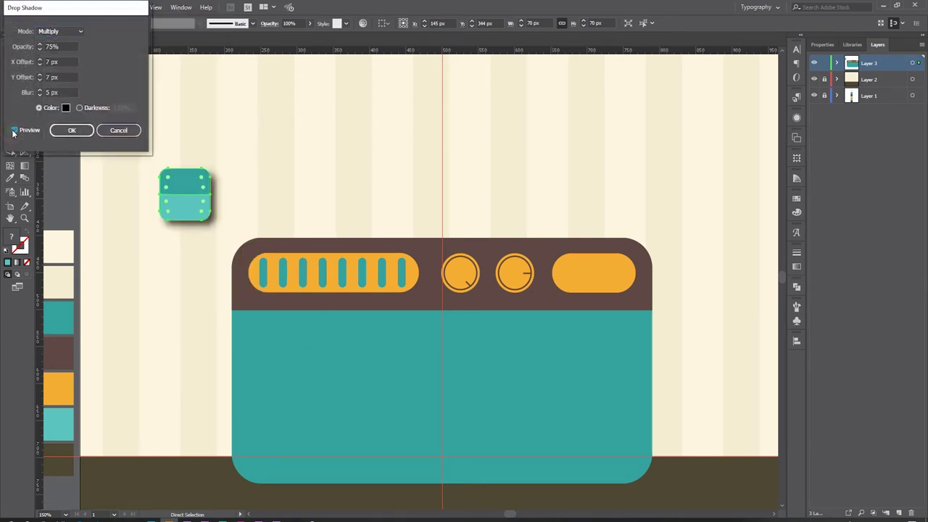
{"action": "left_click_drag", "start_coordinate": [63, 45], "coordinate": [1, 47]}
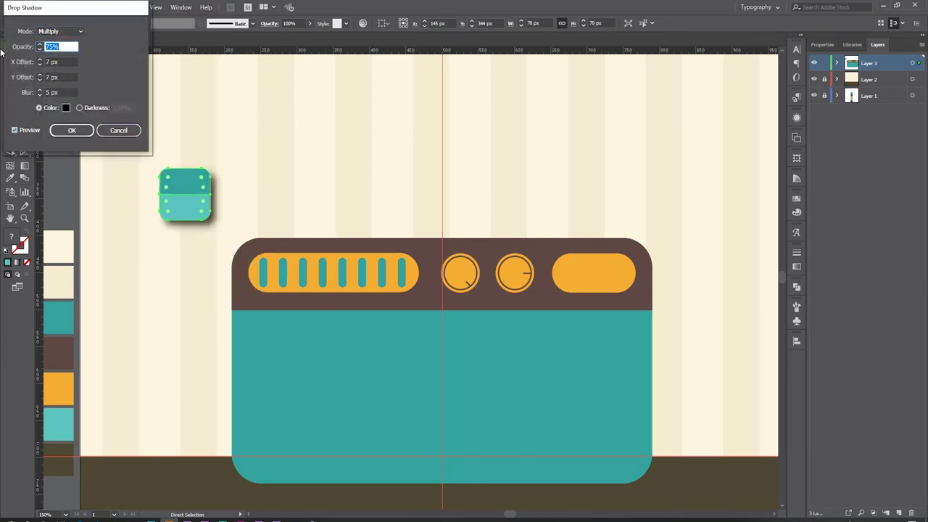
{"action": "type", "text": "40"}
{"action": "left_click", "coordinate": [72, 92]}
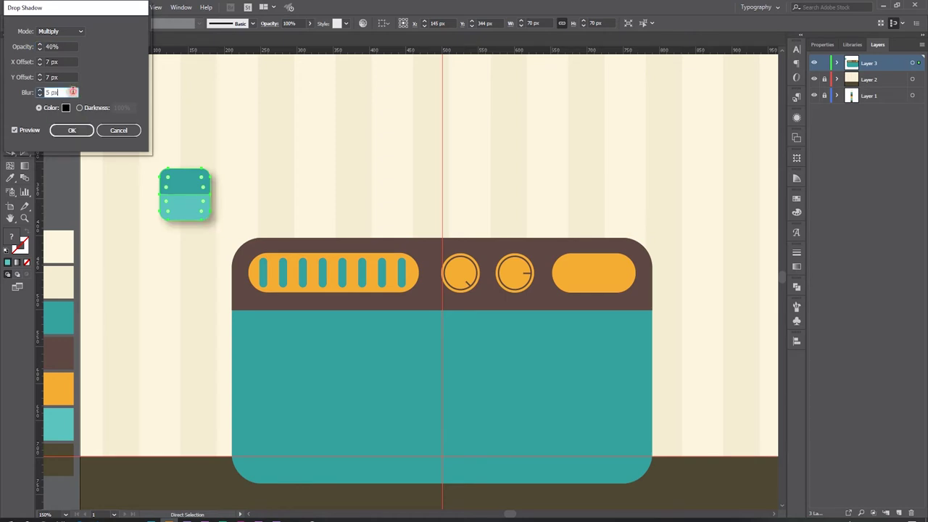
{"action": "left_click", "coordinate": [75, 130]}
Step: Shrink the shadowed knob down to slider size on the pill
{"action": "key", "text": "v"}
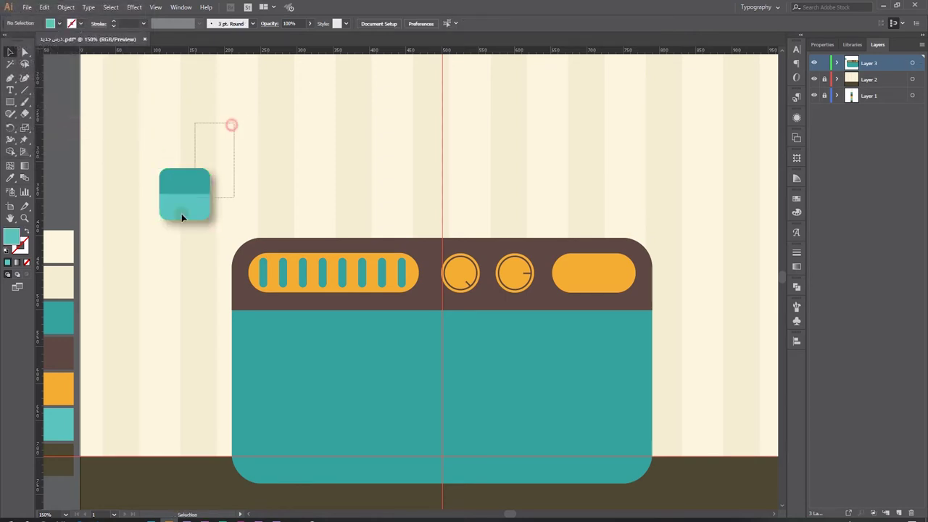
{"action": "left_click_drag", "start_coordinate": [230, 124], "coordinate": [169, 219]}
{"action": "left_click_drag", "start_coordinate": [208, 168], "coordinate": [274, 258]}
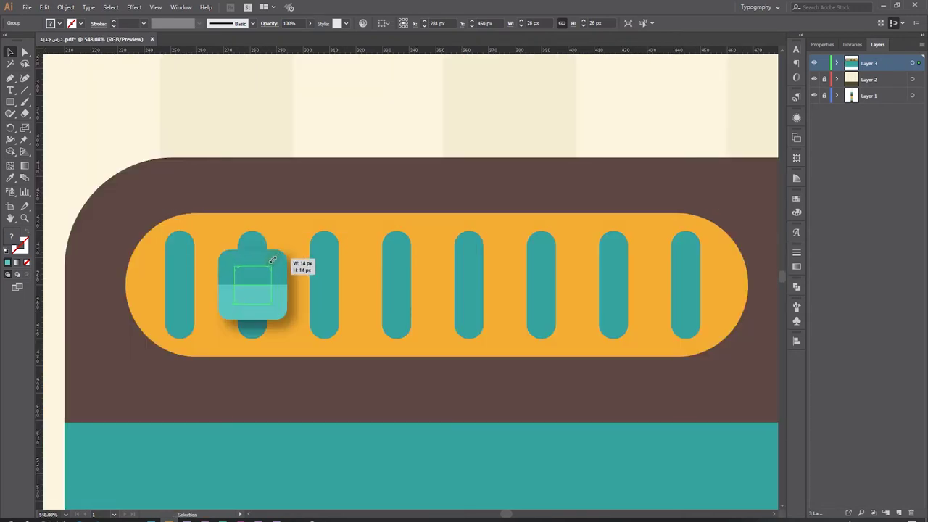
{"action": "left_click_drag", "start_coordinate": [274, 258], "coordinate": [268, 287]}
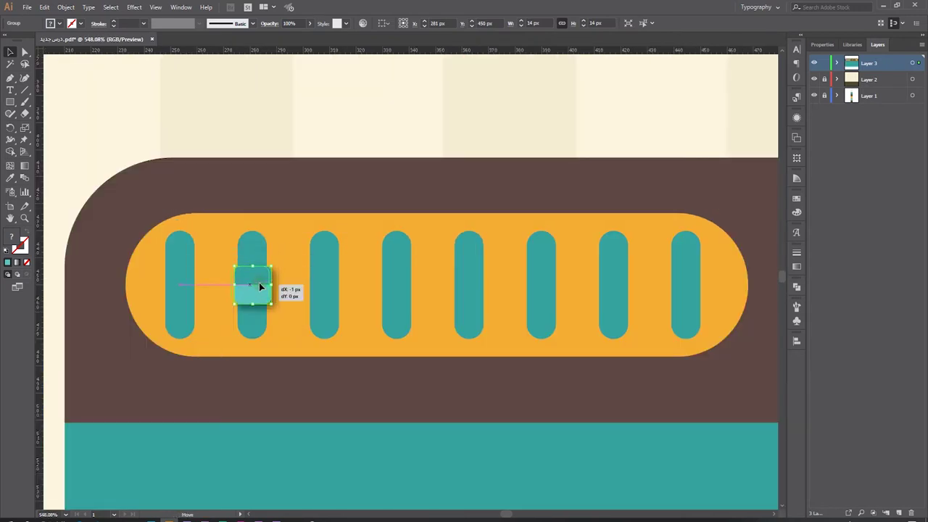
Step: Place knob copies on all eight teal bars at varied heights, lowering the second bar's knob
{"action": "mouse_move", "coordinate": [259, 284]}
{"action": "left_mouse_down"}
{"action": "mouse_move", "coordinate": [263, 265]}
{"action": "mouse_move", "coordinate": [185, 316]}
{"action": "mouse_move", "coordinate": [335, 290]}
{"action": "mouse_move", "coordinate": [331, 258]}
{"action": "mouse_move", "coordinate": [406, 311]}
{"action": "mouse_move", "coordinate": [404, 300]}
{"action": "mouse_move", "coordinate": [477, 282]}
{"action": "left_mouse_up"}
{"action": "left_click_drag", "start_coordinate": [477, 283], "coordinate": [549, 275]}
{"action": "left_click_drag", "start_coordinate": [549, 276], "coordinate": [611, 311]}
{"action": "left_click_drag", "start_coordinate": [611, 312], "coordinate": [683, 277]}
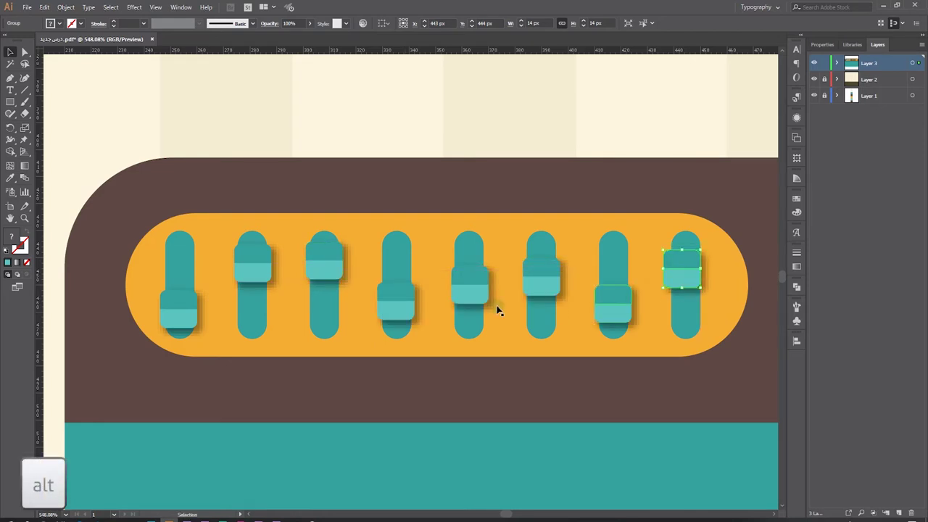
{"action": "left_click_drag", "start_coordinate": [254, 267], "coordinate": [256, 293]}
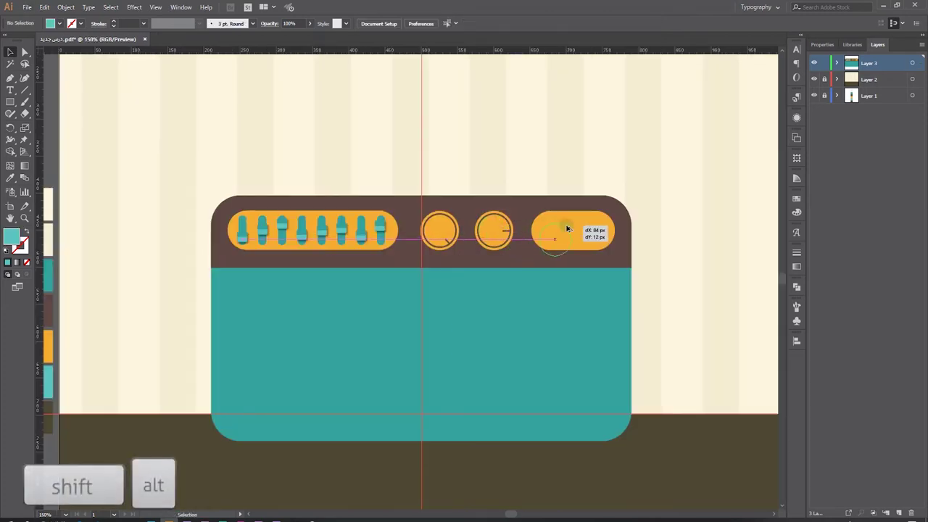
{"action": "left_click_drag", "start_coordinate": [567, 229], "coordinate": [562, 225]}
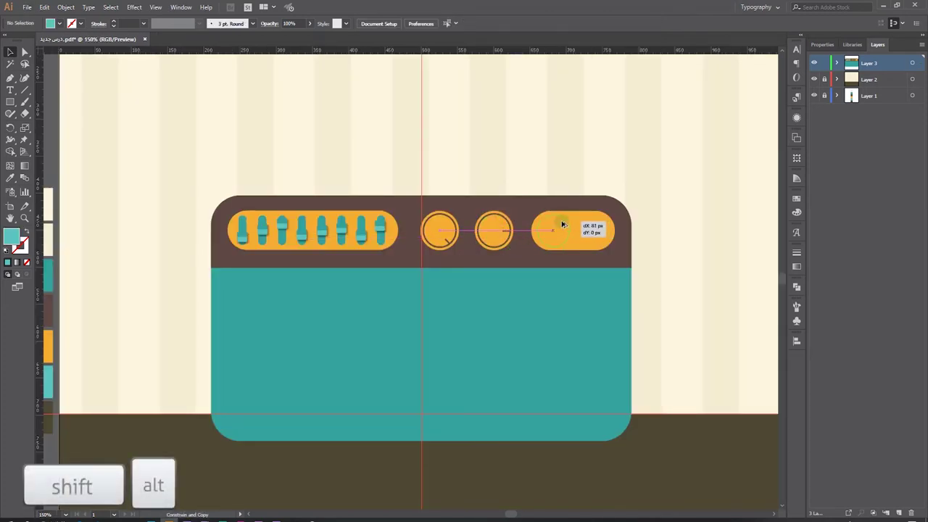
Step: Drop a knob circle copy into the right pill and move it in front of the pill
{"action": "left_click_drag", "start_coordinate": [562, 225], "coordinate": [562, 226]}
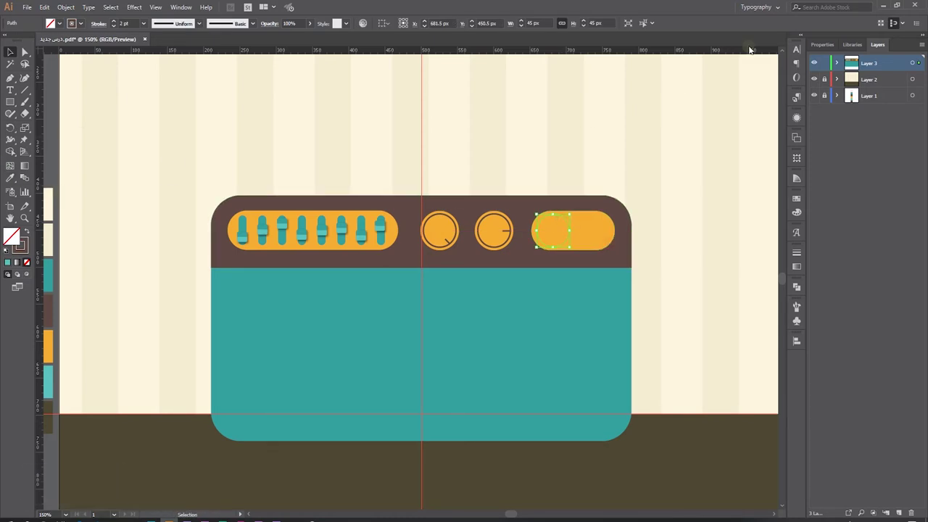
{"action": "left_click", "coordinate": [838, 63]}
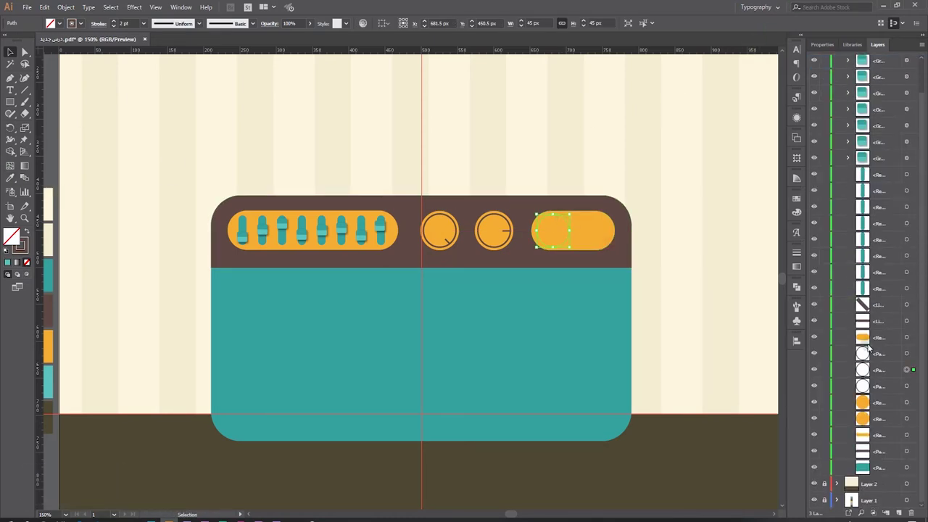
{"action": "left_click", "coordinate": [877, 372]}
{"action": "scroll", "coordinate": [877, 290], "scroll_direction": "up", "scroll_amount": 2}
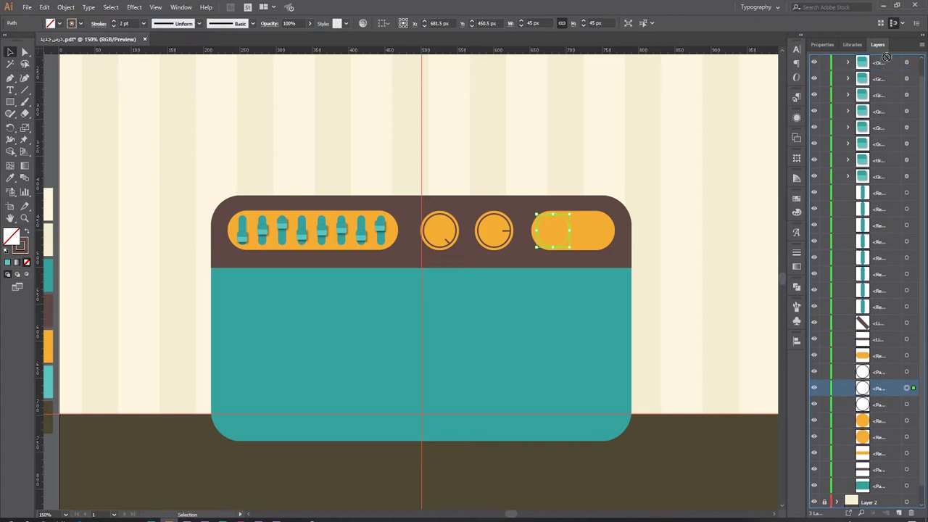
{"action": "left_click_drag", "start_coordinate": [880, 78], "coordinate": [880, 80]}
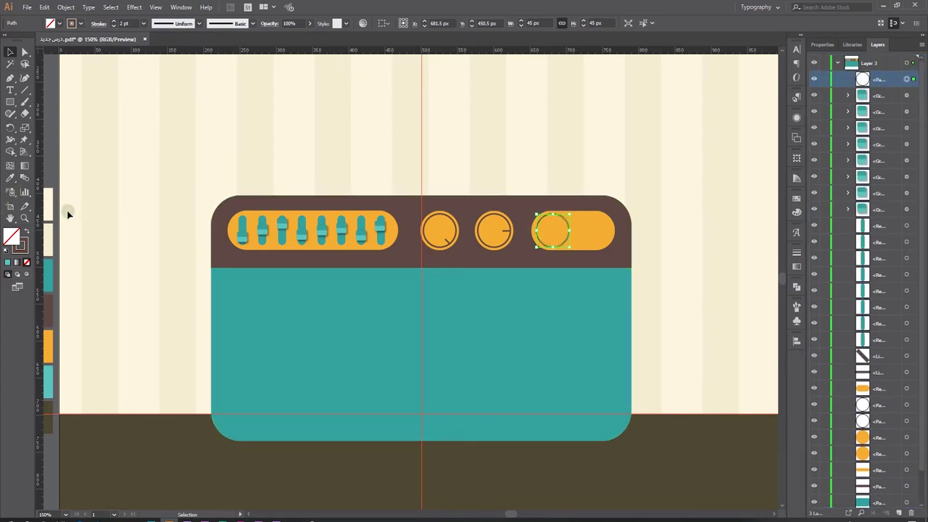
Step: Fill the new circle with the sliders' teal and zoom in on the right pill
{"action": "left_click", "coordinate": [10, 180]}
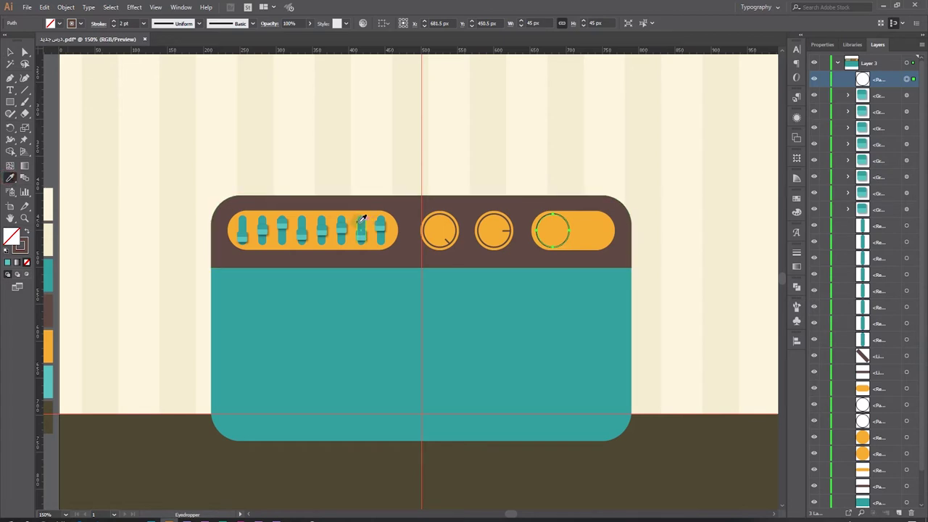
{"action": "left_click", "coordinate": [362, 220]}
{"action": "left_click", "coordinate": [10, 52]}
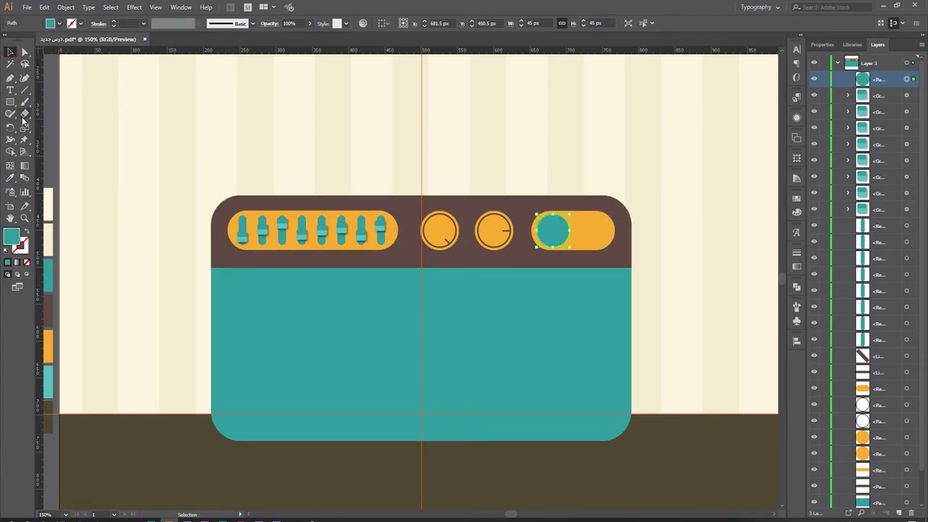
{"action": "left_click", "coordinate": [24, 217]}
{"action": "left_click_drag", "start_coordinate": [652, 195], "coordinate": [523, 254]}
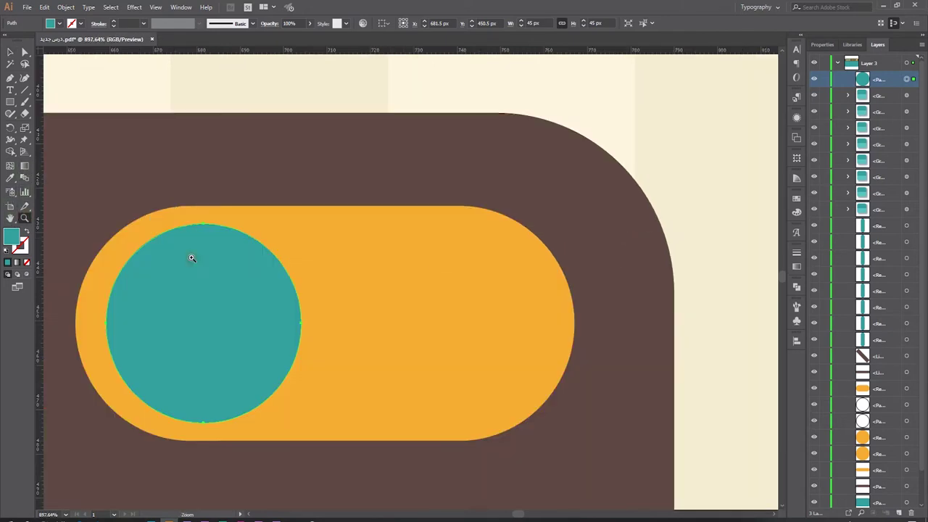
Step: Draw a small 10 px orange circle inside the teal circle
{"action": "left_click", "coordinate": [10, 51]}
{"action": "left_click_drag", "start_coordinate": [317, 153], "coordinate": [443, 108]}
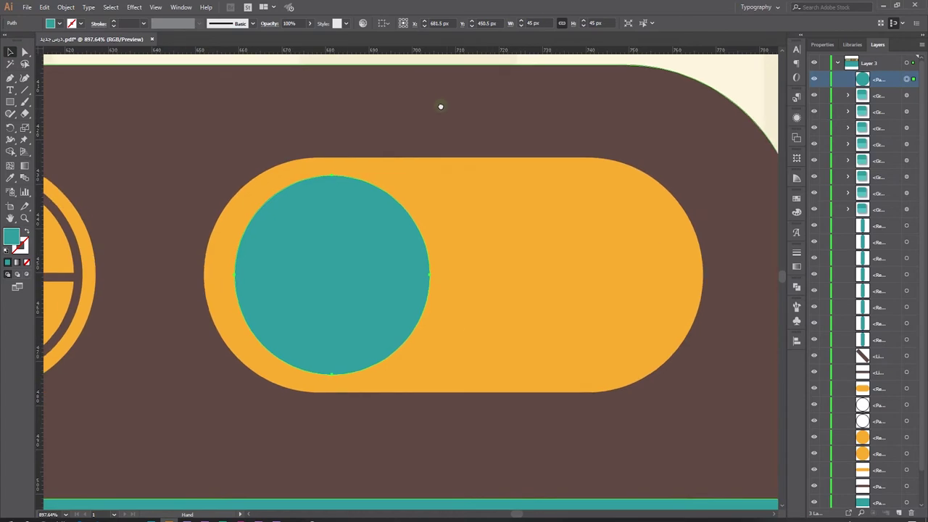
{"action": "left_click_drag", "start_coordinate": [10, 102], "coordinate": [33, 125]}
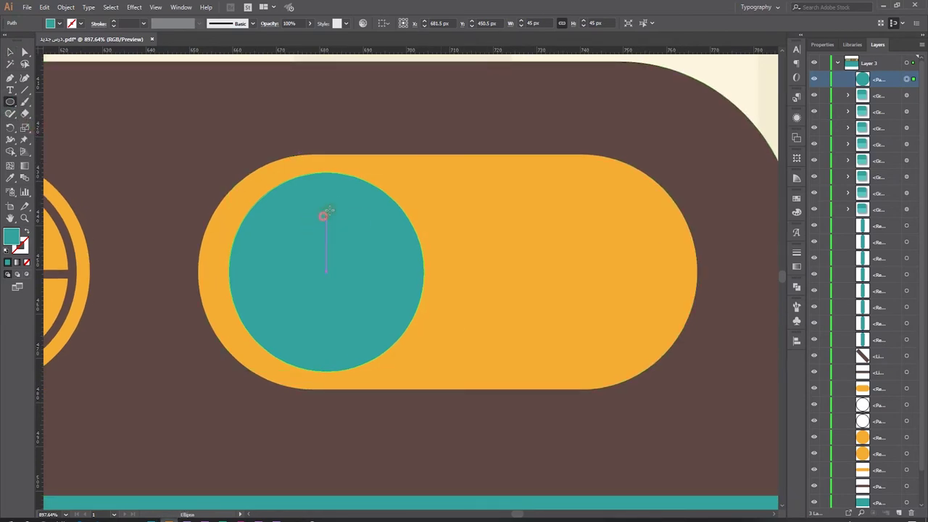
{"action": "left_click_drag", "start_coordinate": [324, 216], "coordinate": [346, 238]}
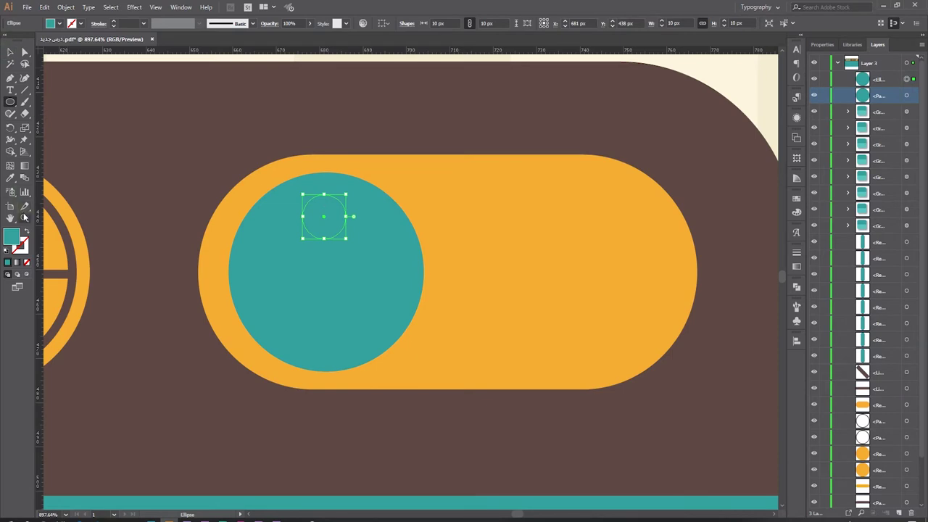
{"action": "left_click", "coordinate": [9, 176]}
{"action": "left_click", "coordinate": [524, 239]}
Step: Make 60° rotated copies around the teal circle's centre to form a ring of six dots
{"action": "left_click", "coordinate": [9, 129]}
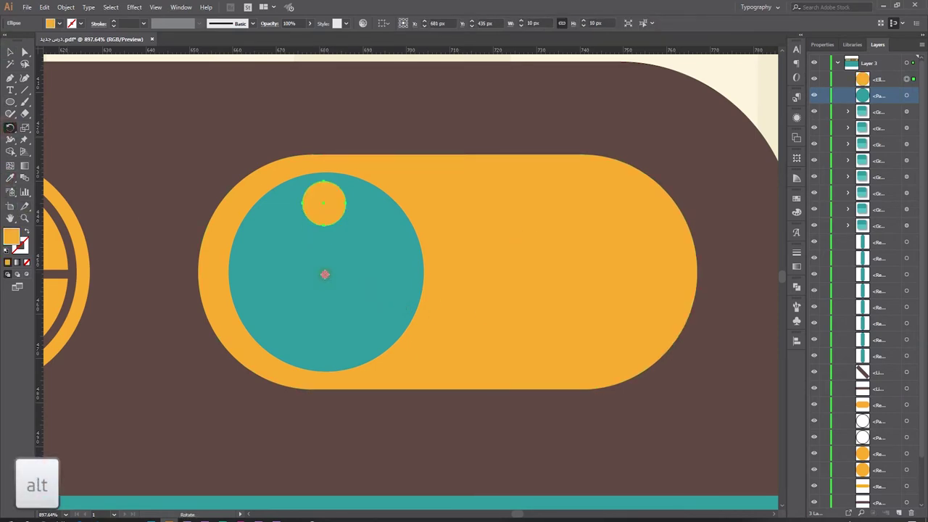
{"action": "left_click", "coordinate": [323, 273], "text": "alt"}
{"action": "type", "text": "60"}
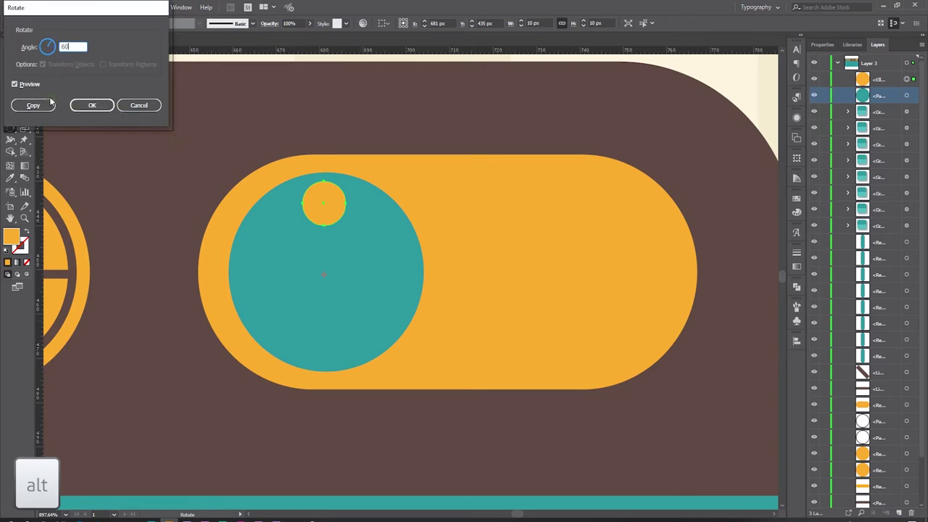
{"action": "left_click", "coordinate": [15, 85]}
{"action": "left_click", "coordinate": [33, 105]}
{"action": "key", "text": "ctrl+d"}
{"action": "key", "text": "ctrl+d"}
{"action": "key", "text": "ctrl+d"}
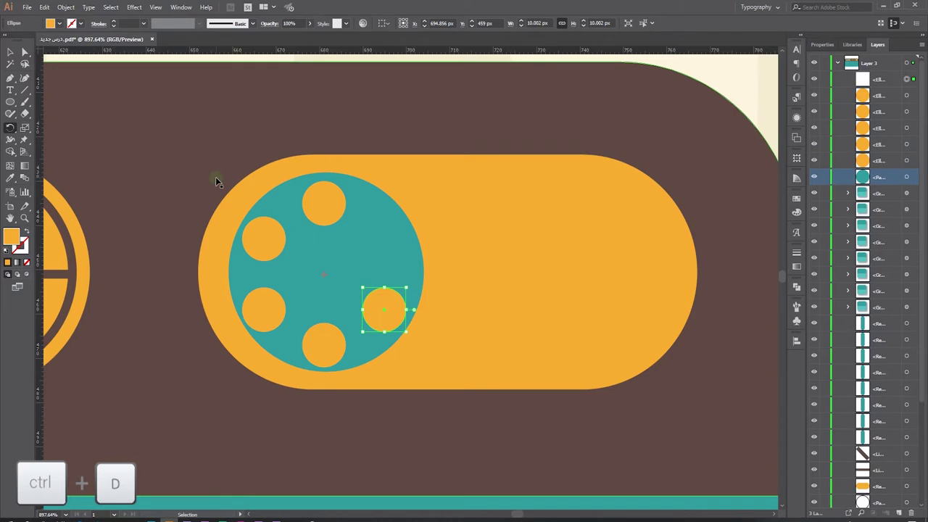
{"action": "key", "text": "ctrl+d"}
Step: Select all six orange dots and group them
{"action": "key", "text": "v"}
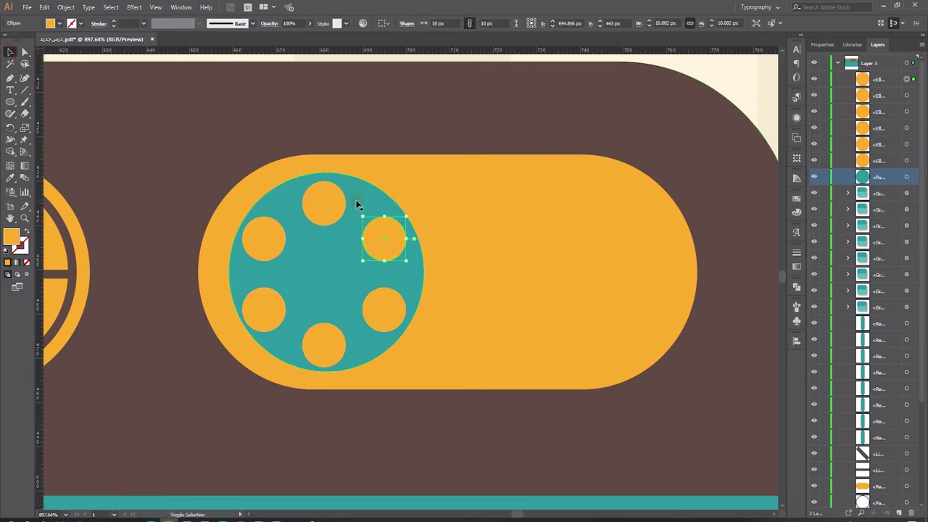
{"action": "left_click", "coordinate": [329, 203], "text": "shift"}
{"action": "left_click", "coordinate": [267, 249], "text": "shift"}
{"action": "left_click", "coordinate": [270, 311], "text": "shift"}
{"action": "left_click", "coordinate": [319, 347], "text": "shift"}
{"action": "key", "text": "ctrl+g"}
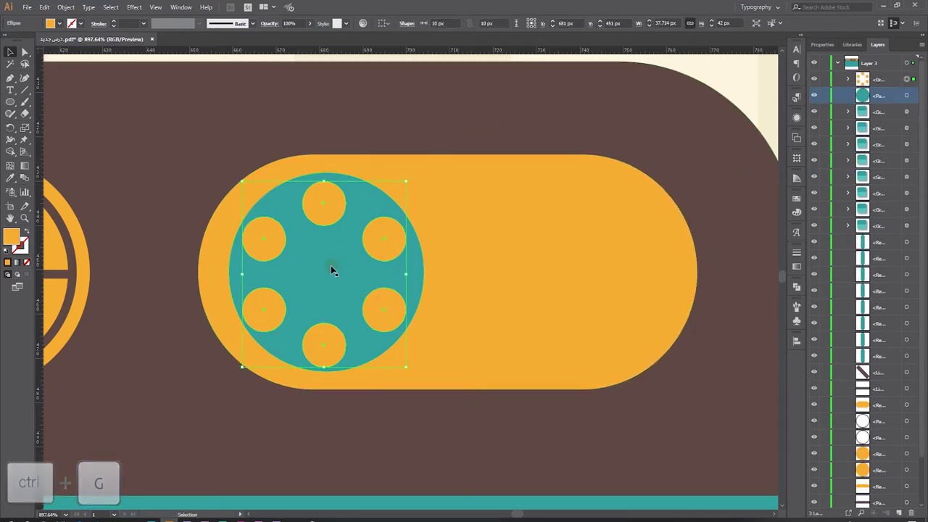
Step: Paste a copy of the dot ring in front and scale it down to about 16 px
{"action": "key", "text": "ctrl+c"}
{"action": "key", "text": "ctrl+f"}
{"action": "key", "text": "ctrl"}
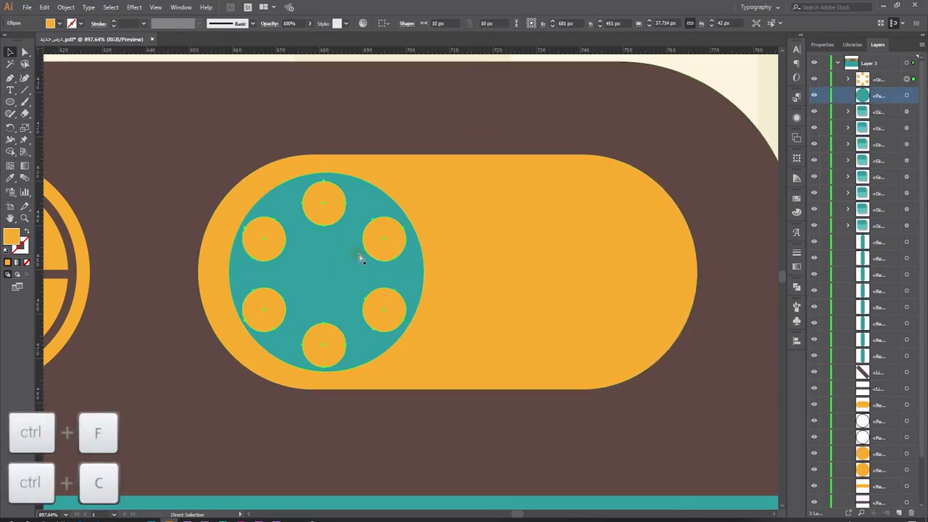
{"action": "left_click_drag", "start_coordinate": [408, 180], "coordinate": [358, 208]}
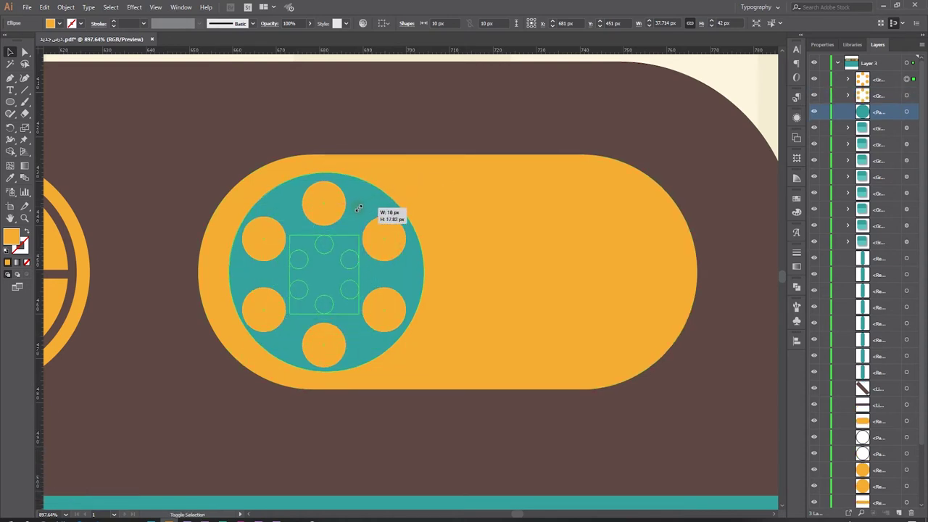
{"action": "left_click_drag", "start_coordinate": [358, 208], "coordinate": [358, 209]}
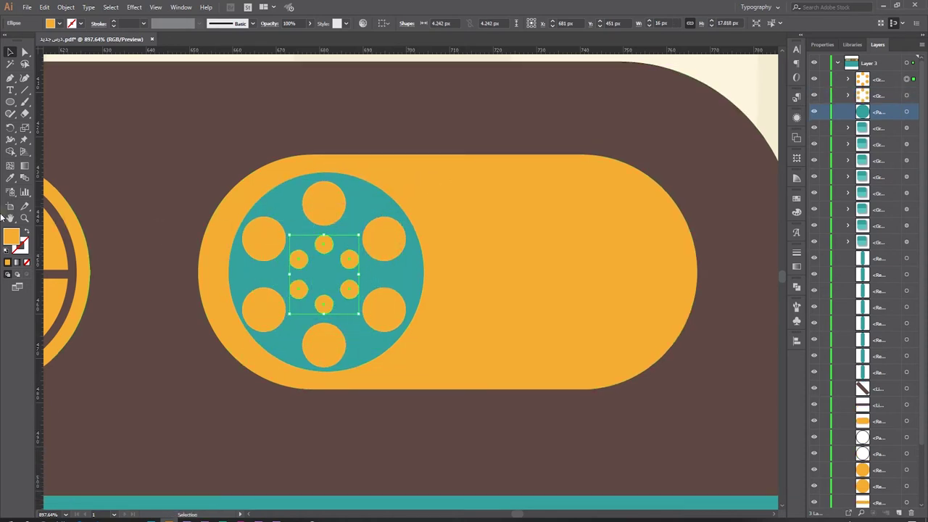
Step: Colour the inner ring dark brown and group it with the teal circle and orange dots
{"action": "left_click", "coordinate": [9, 178]}
{"action": "left_click", "coordinate": [153, 163]}
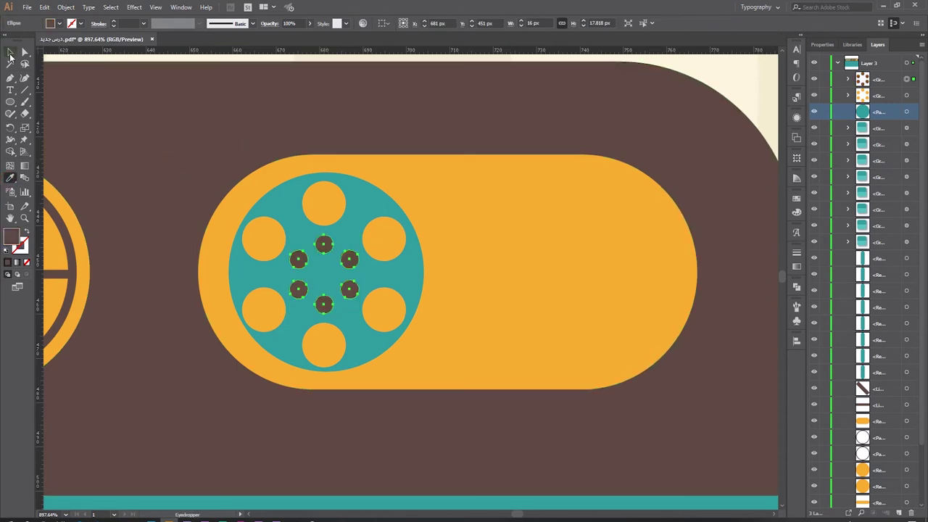
{"action": "left_click", "coordinate": [9, 55]}
{"action": "key", "text": "ctrl+g"}
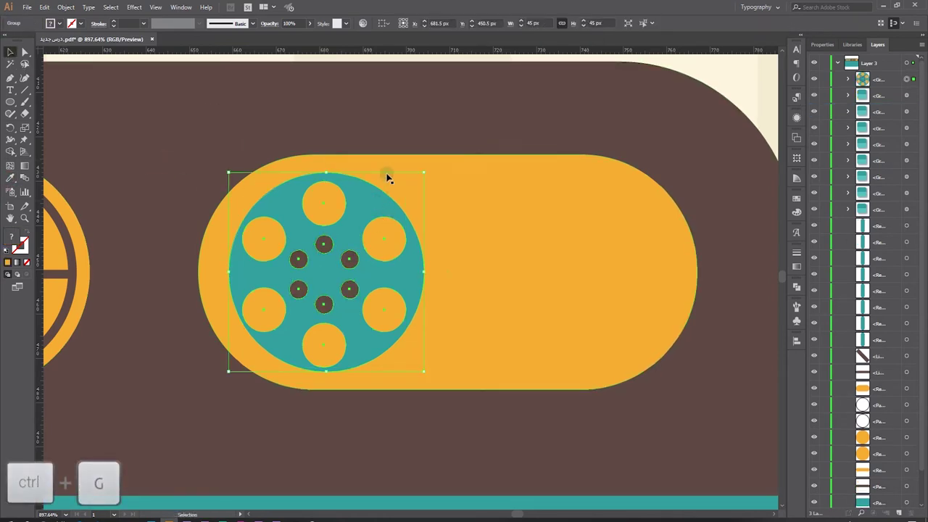
{"action": "left_click", "coordinate": [134, 7]}
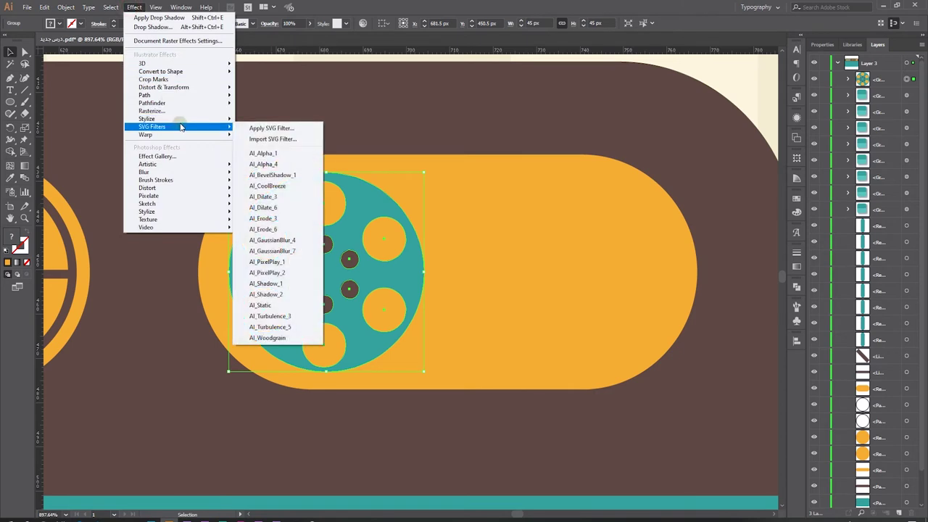
{"action": "mouse_move", "coordinate": [146, 119]}
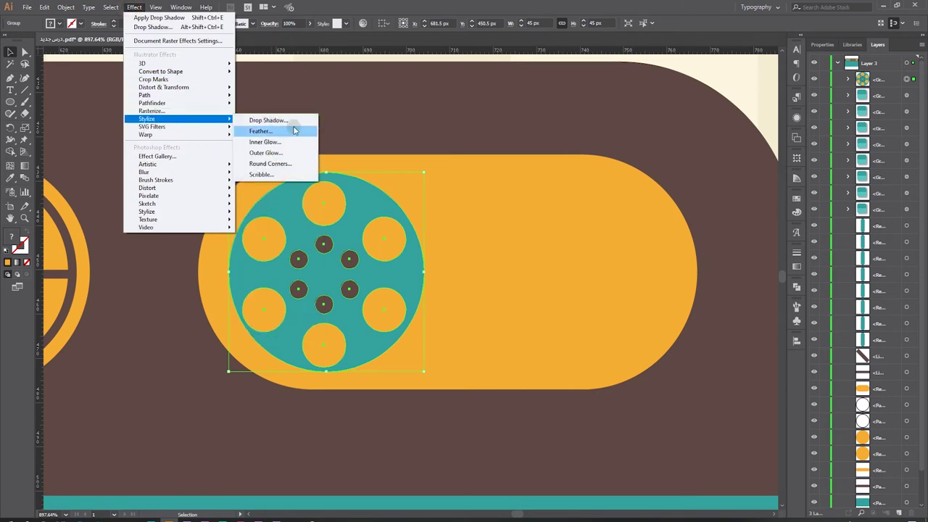
Step: Add a Multiply drop shadow to the reel and adjust its X and Y offsets with preview
{"action": "left_click", "coordinate": [291, 121]}
{"action": "left_click", "coordinate": [15, 130]}
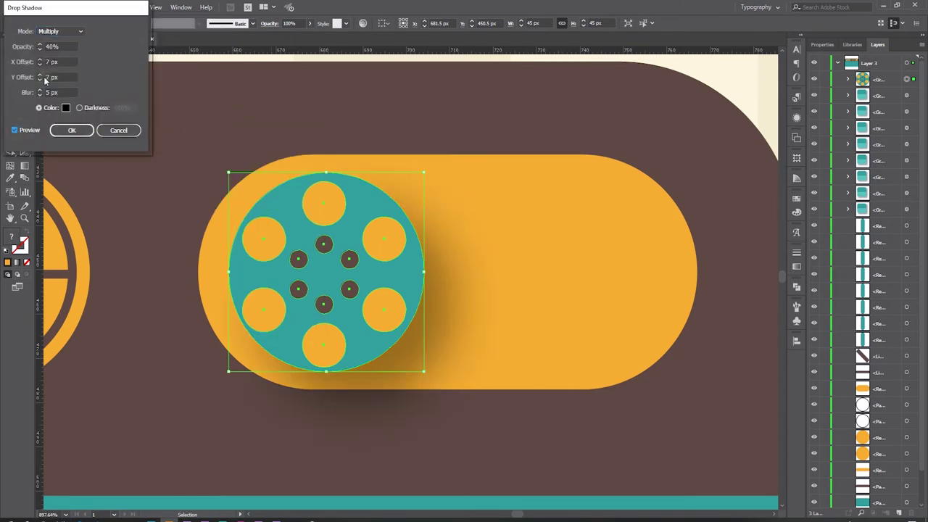
{"action": "triple_click", "coordinate": [39, 95]}
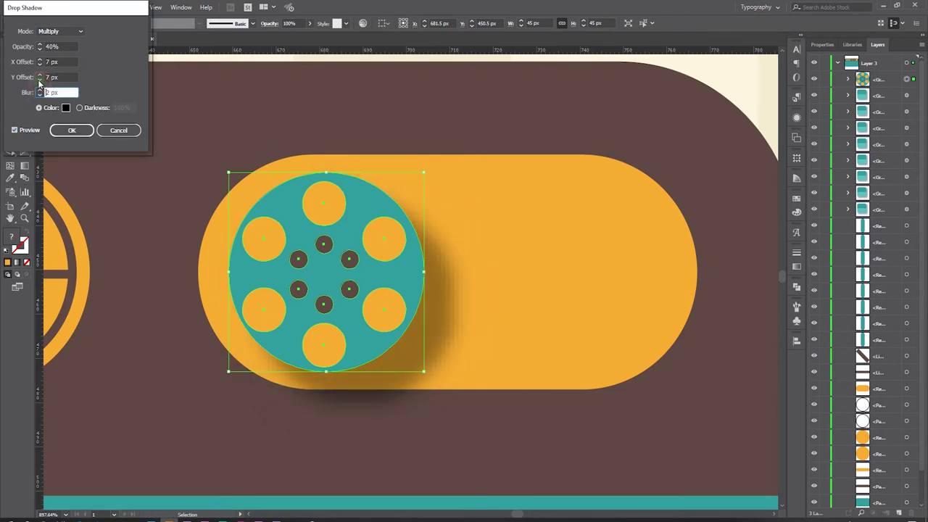
{"action": "left_click", "coordinate": [39, 80]}
{"action": "left_click", "coordinate": [40, 79]}
{"action": "left_click", "coordinate": [40, 80]}
{"action": "left_click", "coordinate": [40, 80]}
{"action": "left_click", "coordinate": [40, 64]}
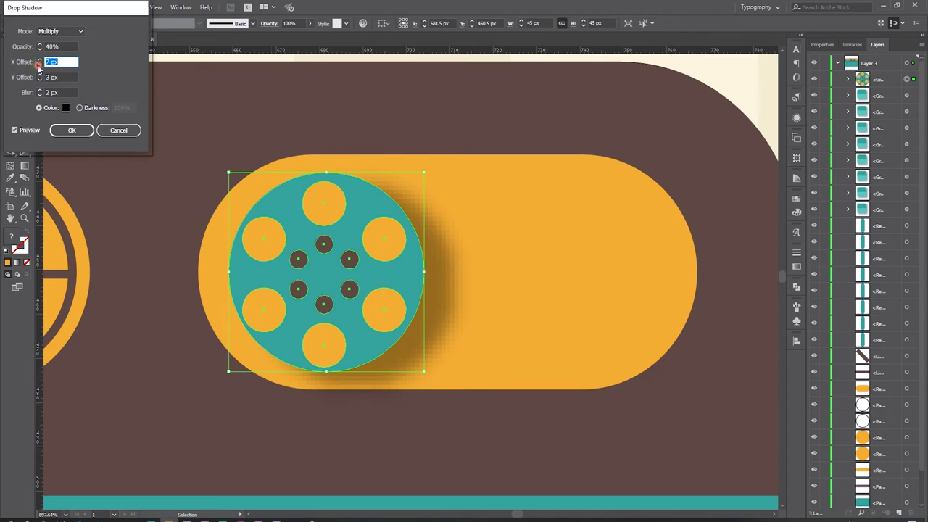
{"action": "left_click", "coordinate": [40, 65]}
{"action": "left_click", "coordinate": [40, 64]}
{"action": "left_click", "coordinate": [40, 65]}
{"action": "left_click", "coordinate": [39, 64]}
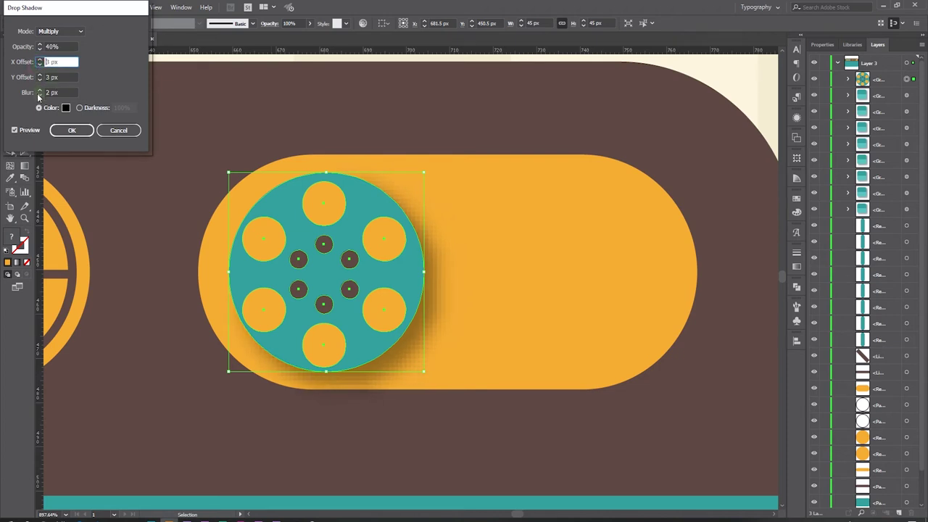
Step: Finalize the shadow at 40% opacity, 2 px X/Y offsets and 3 px blur
{"action": "left_click", "coordinate": [40, 95]}
{"action": "left_click", "coordinate": [40, 95]}
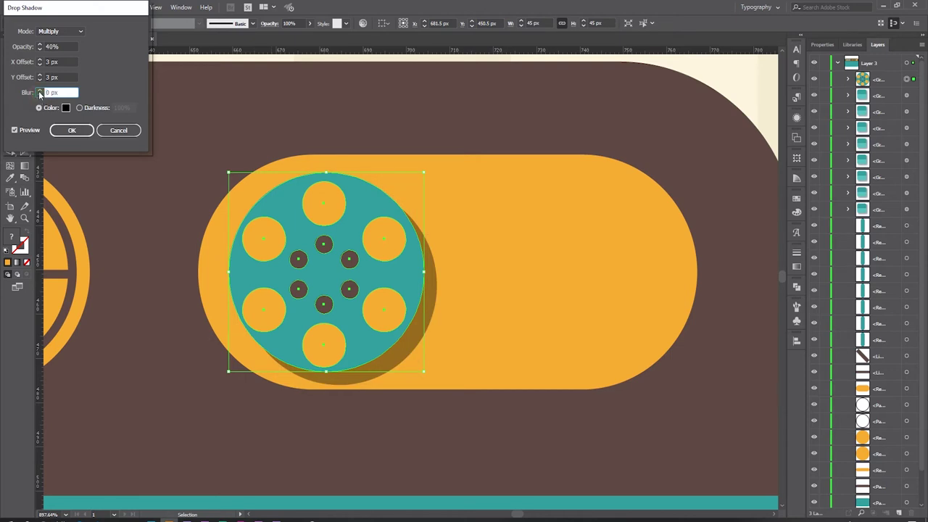
{"action": "left_click", "coordinate": [40, 90]}
{"action": "left_click", "coordinate": [39, 90]}
{"action": "left_click", "coordinate": [40, 90]}
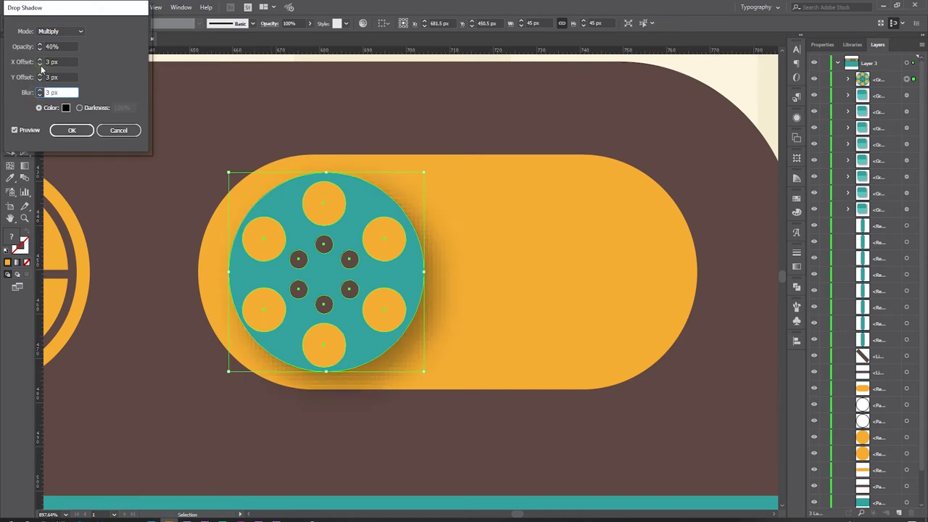
{"action": "left_click", "coordinate": [39, 64]}
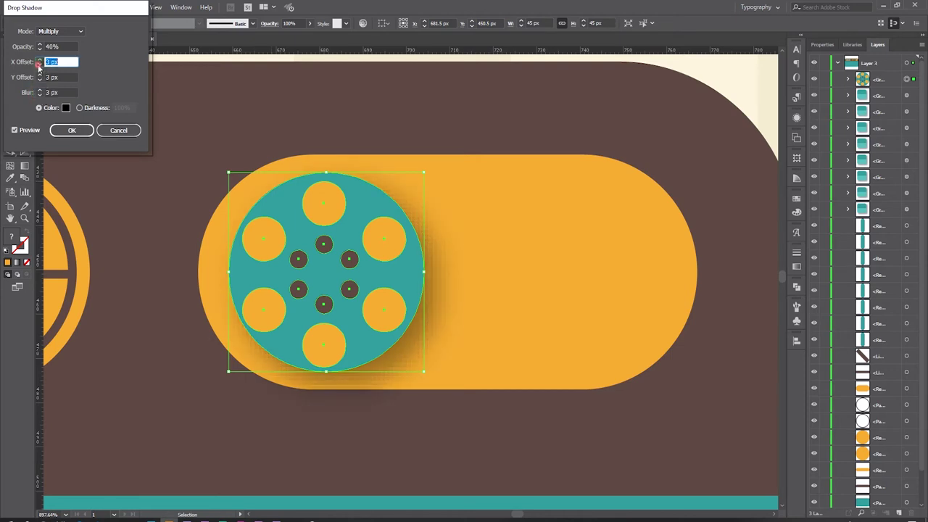
{"action": "left_click", "coordinate": [40, 81]}
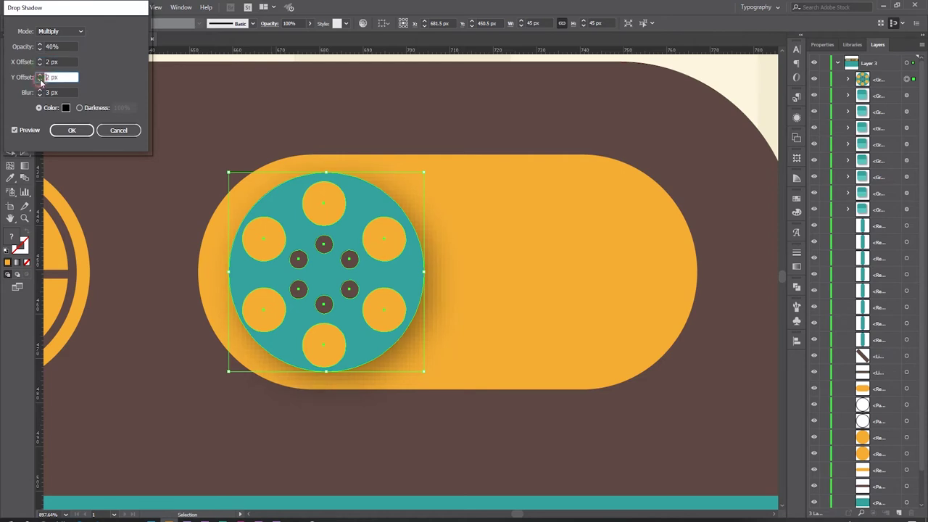
{"action": "left_click", "coordinate": [73, 130]}
{"action": "left_click", "coordinate": [174, 111]}
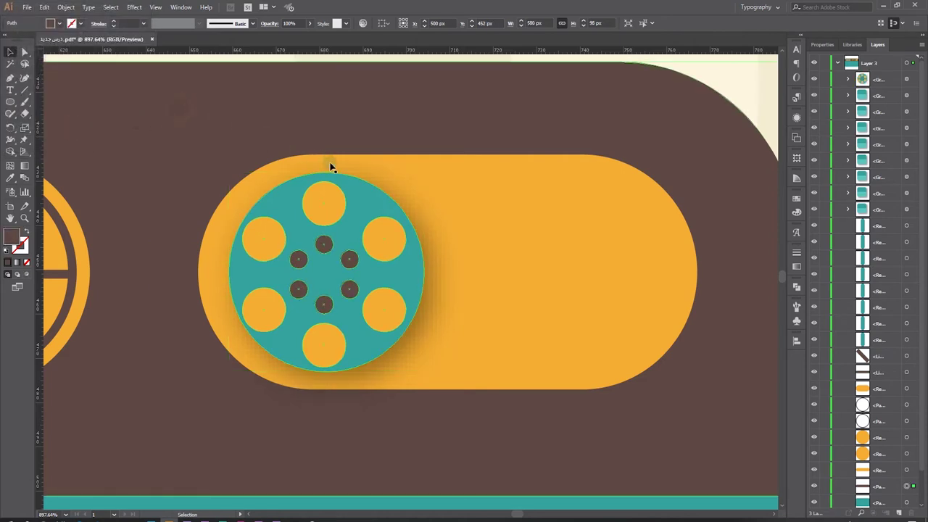
{"action": "left_click_drag", "start_coordinate": [358, 211], "coordinate": [536, 240]}
Step: Duplicate the reel into the right half of the orange pill
{"action": "left_click_drag", "start_coordinate": [602, 239], "coordinate": [602, 241]}
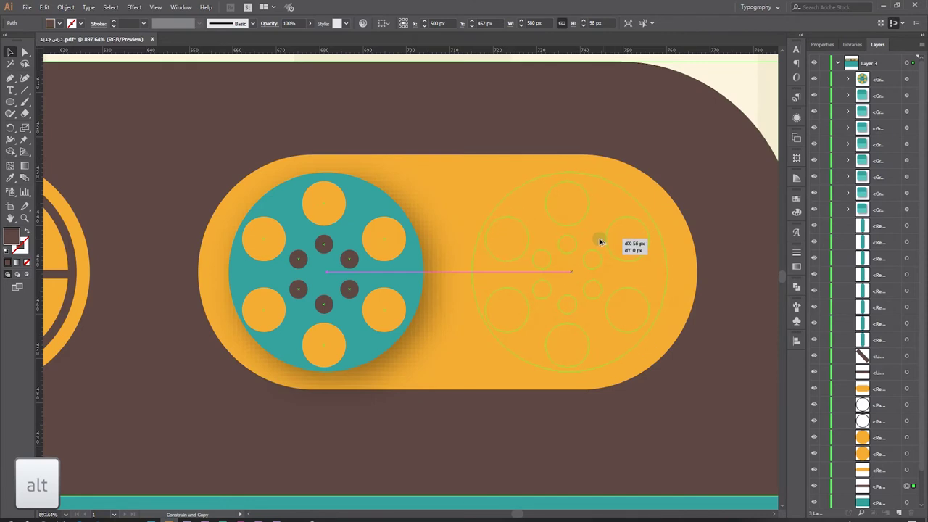
{"action": "left_click_drag", "start_coordinate": [605, 241], "coordinate": [605, 241]}
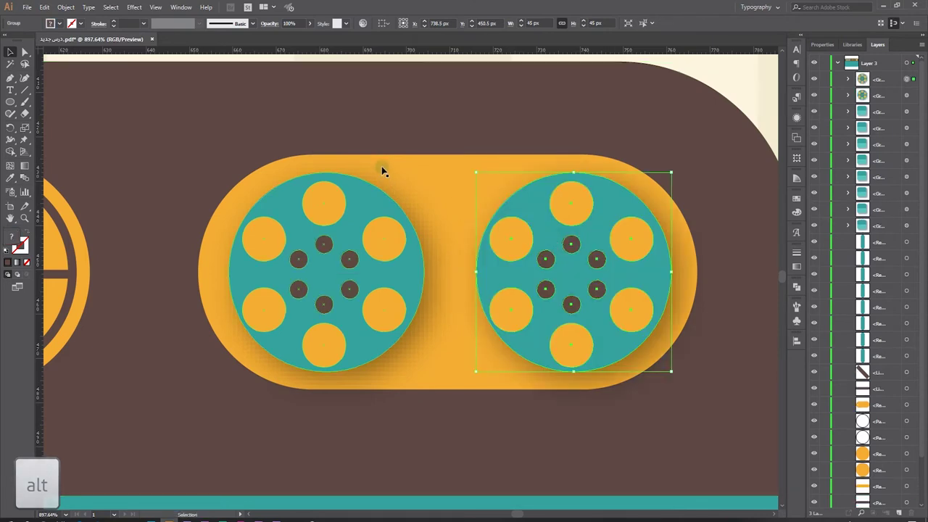
{"action": "scroll", "coordinate": [383, 176], "scroll_direction": "down", "scroll_amount": 4}
{"action": "left_click", "coordinate": [577, 216]}
Step: Draw a 4 px dark brown centre dot on the right knob and copy it to the left knob
{"action": "key", "text": "l"}
{"action": "scroll", "coordinate": [433, 184], "scroll_direction": "up", "scroll_amount": 2}
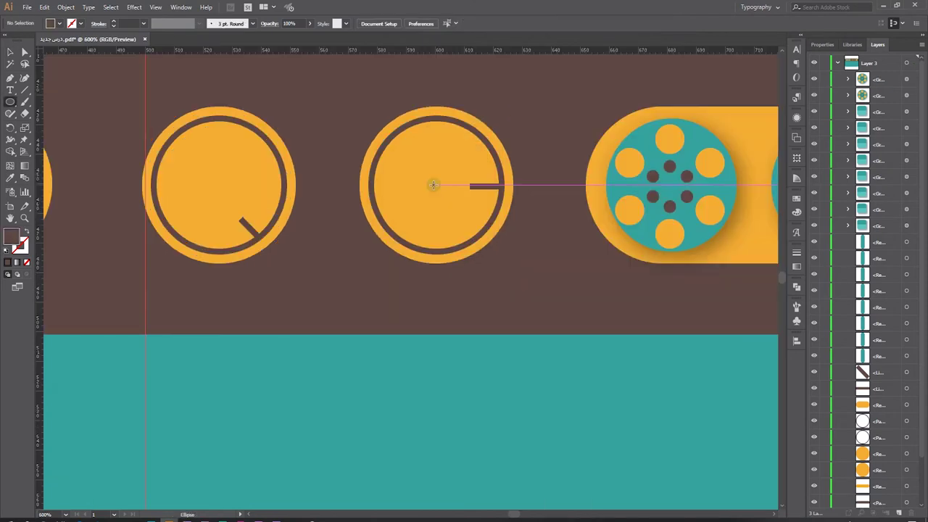
{"action": "left_click_drag", "start_coordinate": [436, 183], "coordinate": [441, 176]}
{"action": "left_click", "coordinate": [7, 51]}
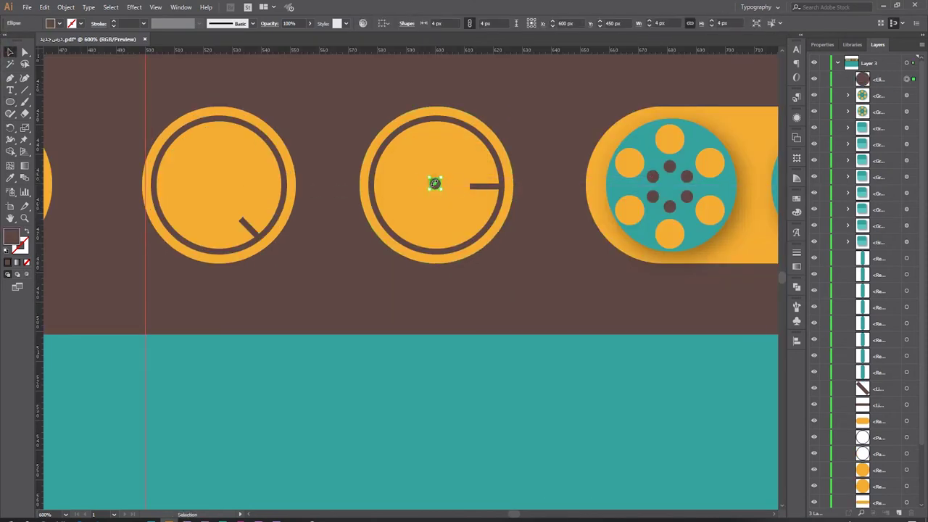
{"action": "left_click_drag", "start_coordinate": [435, 184], "coordinate": [435, 186]}
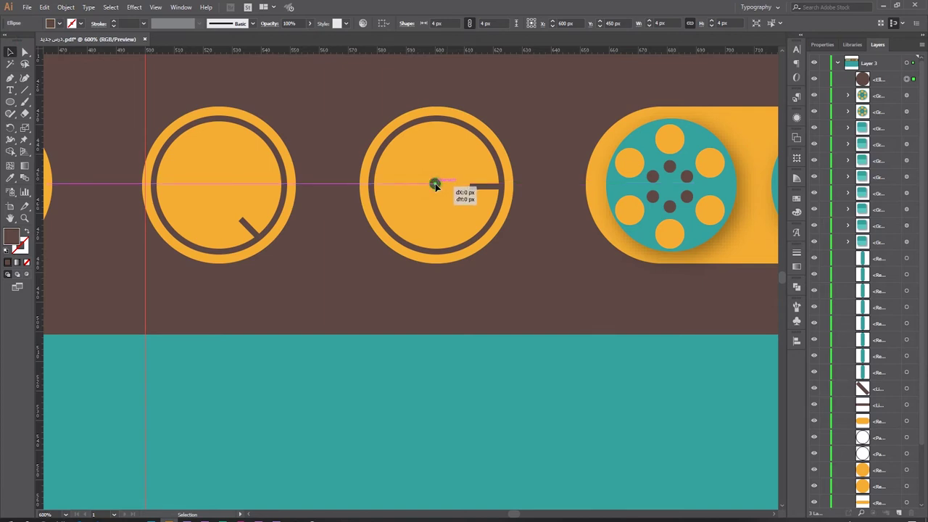
{"action": "mouse_move", "coordinate": [435, 184]}
{"action": "left_mouse_down"}
{"action": "mouse_move", "coordinate": [423, 202]}
{"action": "mouse_move", "coordinate": [310, 184]}
{"action": "mouse_move", "coordinate": [224, 187]}
{"action": "left_mouse_up"}
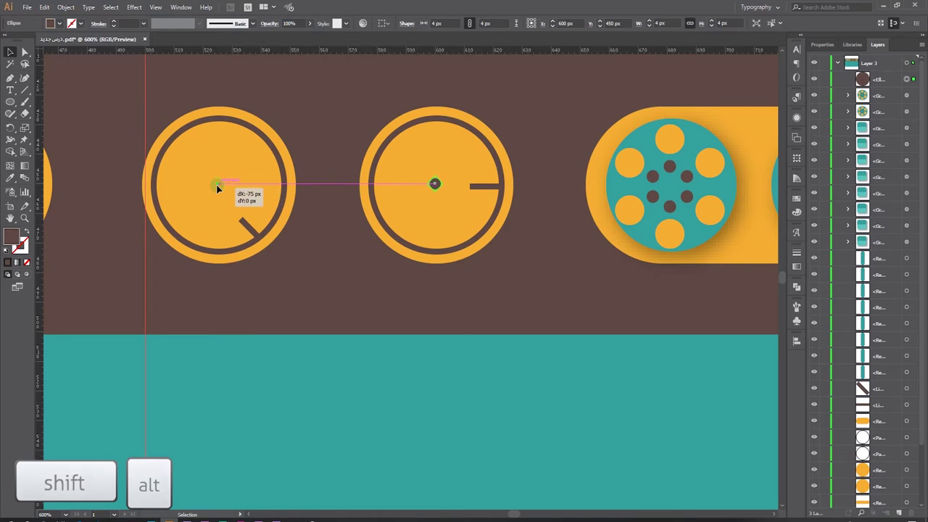
{"action": "left_click_drag", "start_coordinate": [217, 187], "coordinate": [218, 185]}
{"action": "key", "text": "ctrl+minus"}
{"action": "key", "text": "ctrl+minus"}
{"action": "key", "text": "ctrl+minus"}
{"action": "key", "text": "m"}
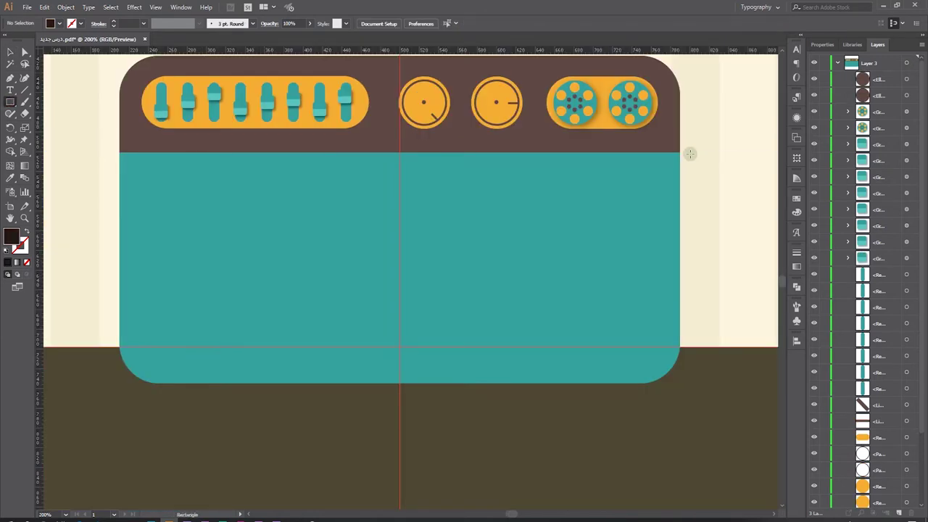
Step: Draw a bar across the brown-teal seam and trim it to the body's 580 px width
{"action": "left_click_drag", "start_coordinate": [688, 147], "coordinate": [99, 171]}
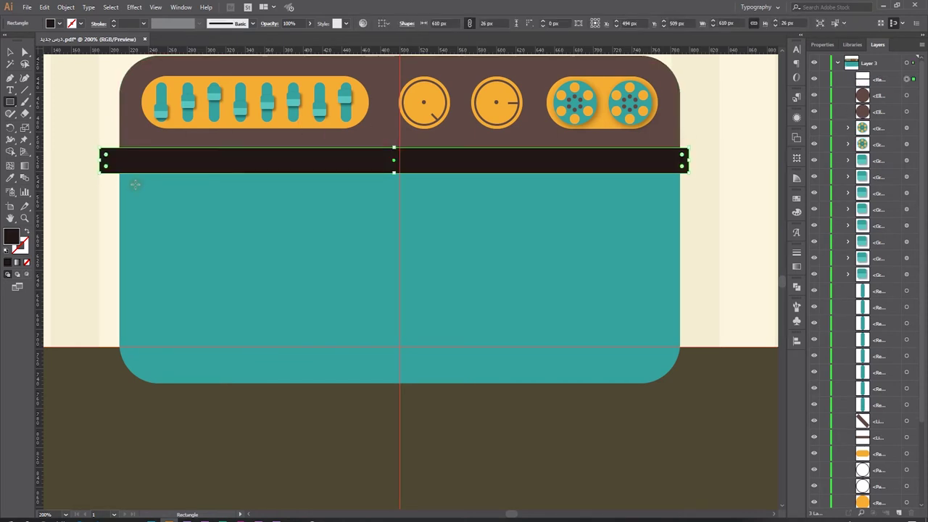
{"action": "left_click", "coordinate": [10, 51]}
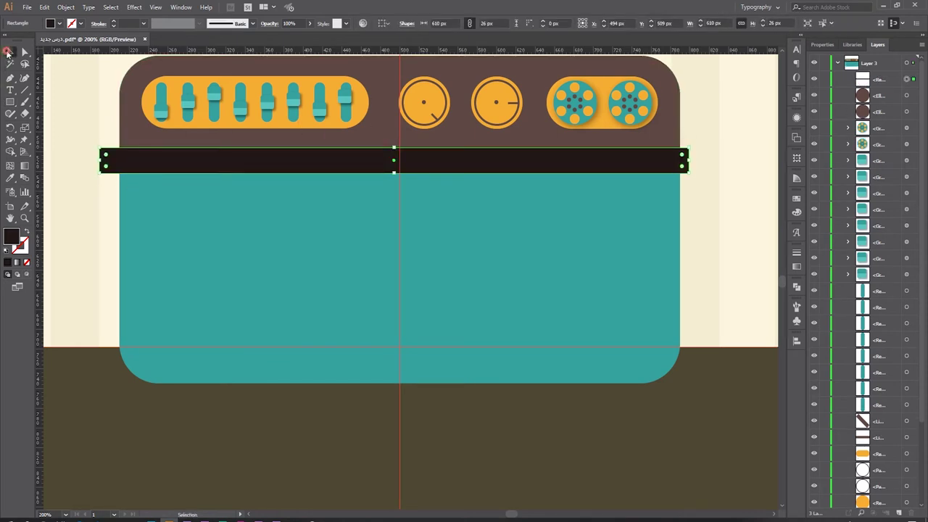
{"action": "left_click", "coordinate": [468, 136], "text": "shift"}
{"action": "left_click", "coordinate": [10, 151]}
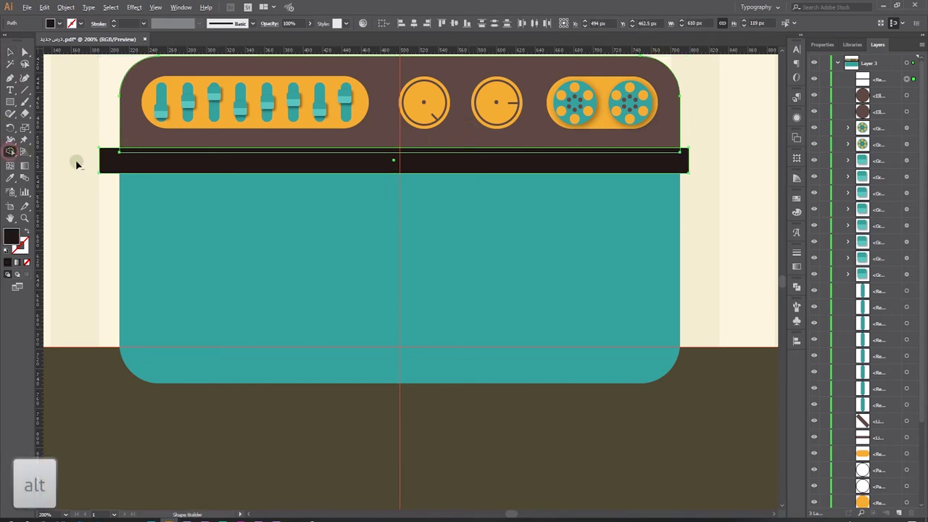
{"action": "left_click", "coordinate": [103, 159], "text": "alt"}
{"action": "left_click", "coordinate": [9, 52]}
{"action": "left_click", "coordinate": [90, 134]}
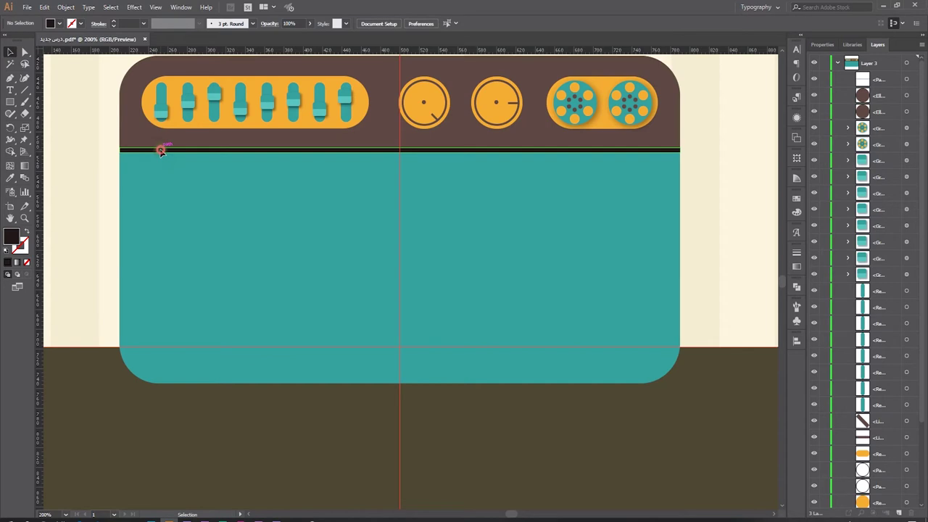
Step: Fill the 5 px seam line with dark brown #42322e
{"action": "left_click", "coordinate": [160, 151]}
{"action": "left_click", "coordinate": [10, 177]}
{"action": "left_click", "coordinate": [134, 134]}
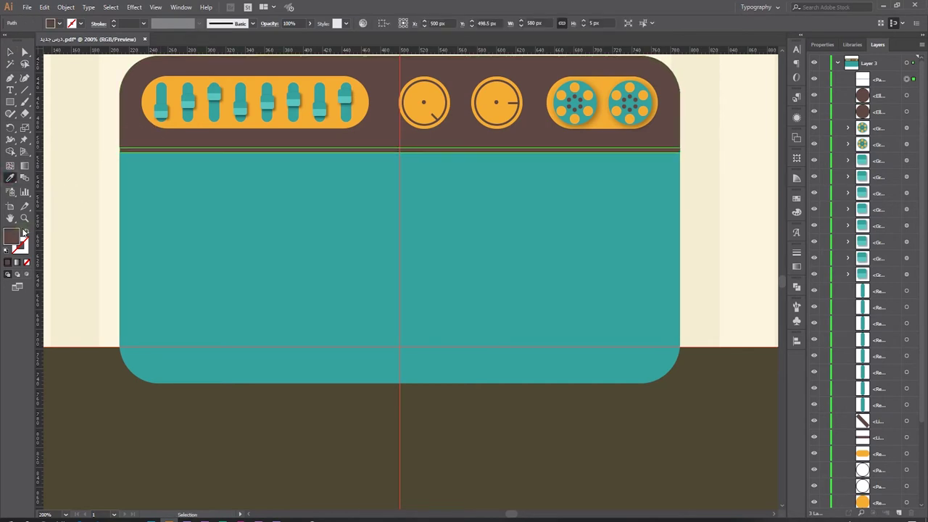
{"action": "double_click", "coordinate": [12, 236]}
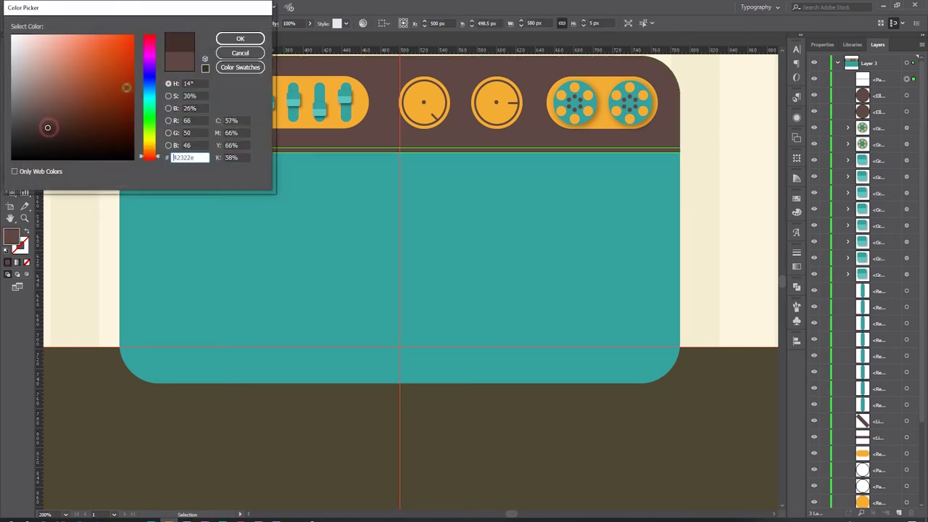
{"action": "left_click", "coordinate": [224, 50]}
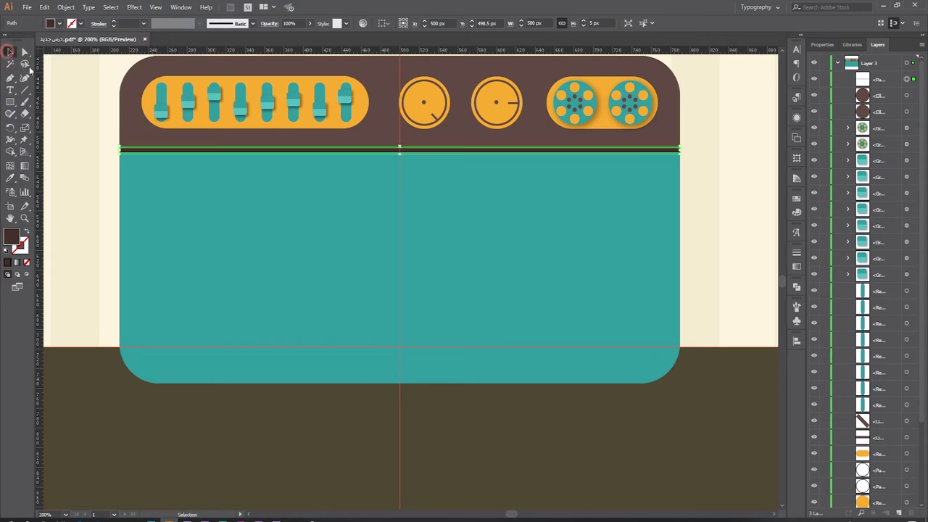
{"action": "left_click", "coordinate": [10, 104]}
{"action": "left_click", "coordinate": [51, 126]}
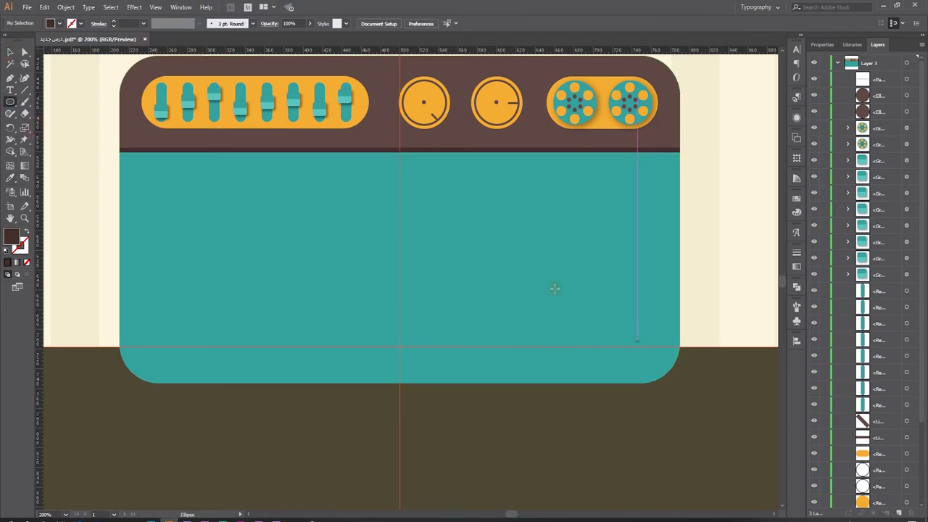
Step: Draw a 192 px circle on the body's right side and fill it with the dark seam brown
{"action": "mouse_move", "coordinate": [566, 292]}
{"action": "left_mouse_down"}
{"action": "mouse_move", "coordinate": [672, 184]}
{"action": "mouse_move", "coordinate": [636, 220]}
{"action": "left_mouse_up"}
{"action": "key", "text": "i"}
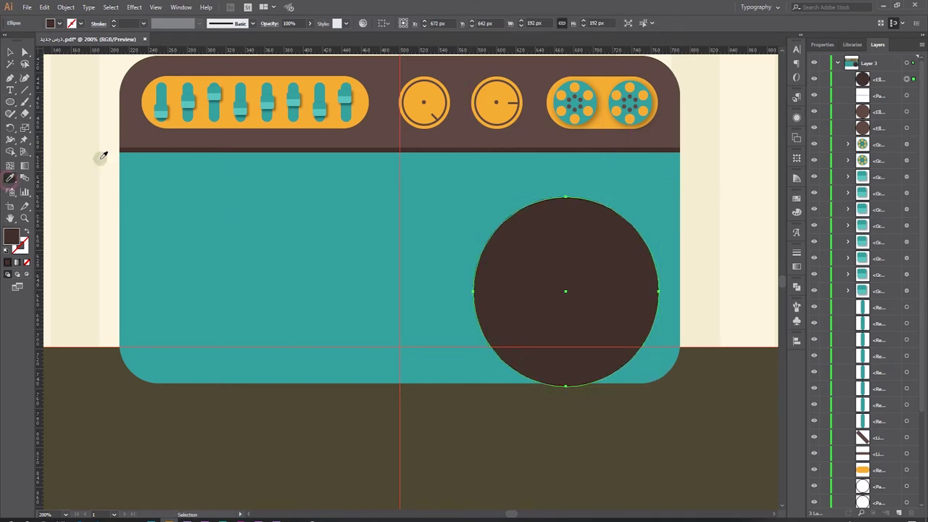
{"action": "left_click", "coordinate": [310, 75]}
{"action": "left_click", "coordinate": [9, 53]}
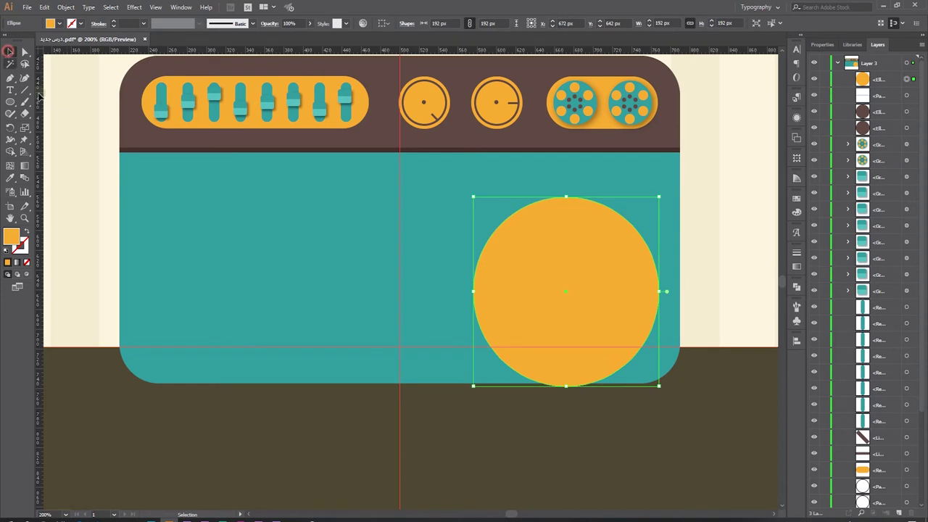
{"action": "left_click_drag", "start_coordinate": [547, 290], "coordinate": [548, 265]}
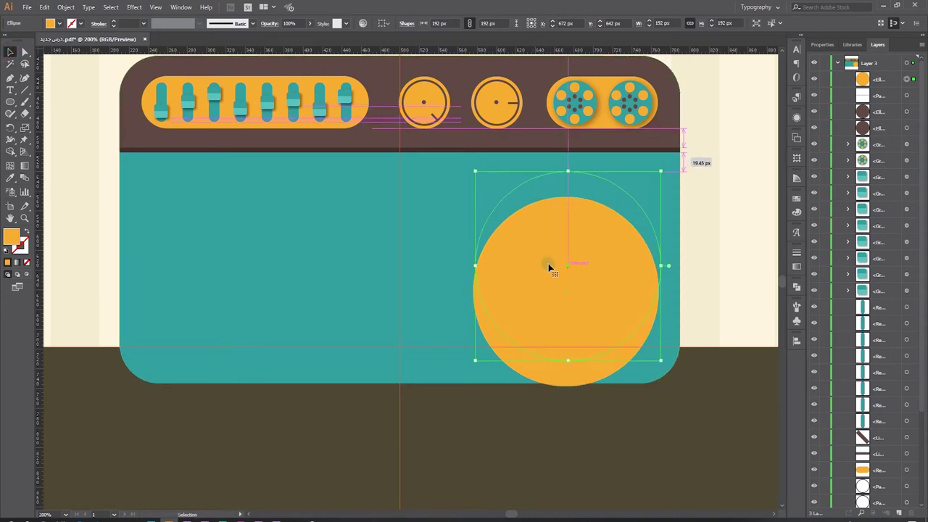
{"action": "left_click", "coordinate": [9, 180]}
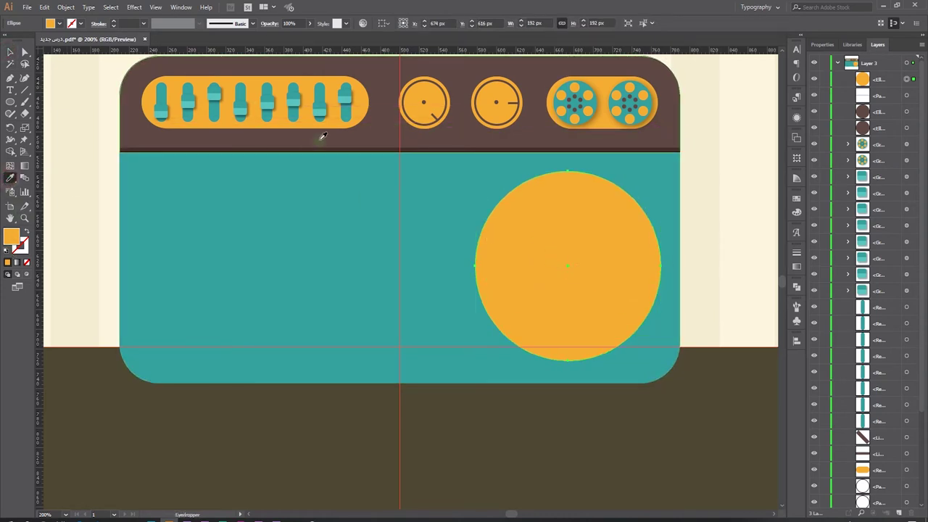
{"action": "left_click", "coordinate": [388, 134]}
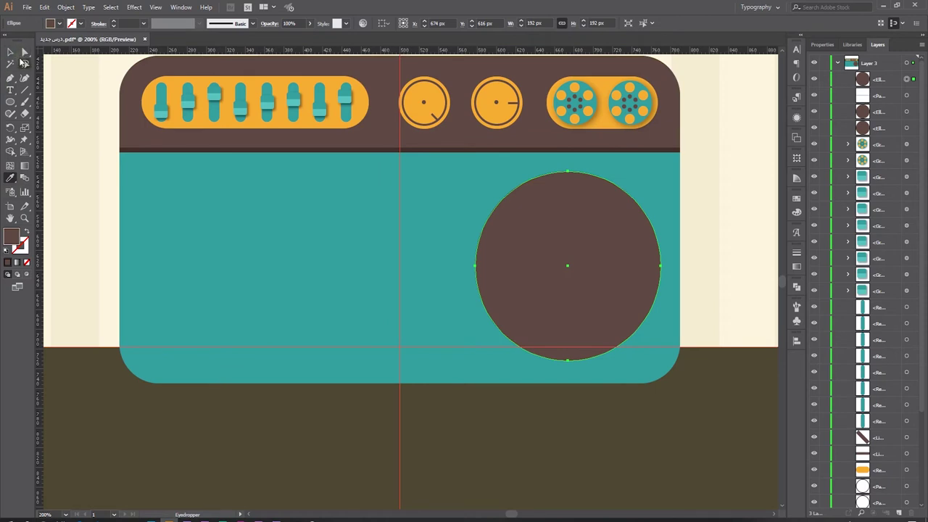
{"action": "left_click", "coordinate": [232, 148]}
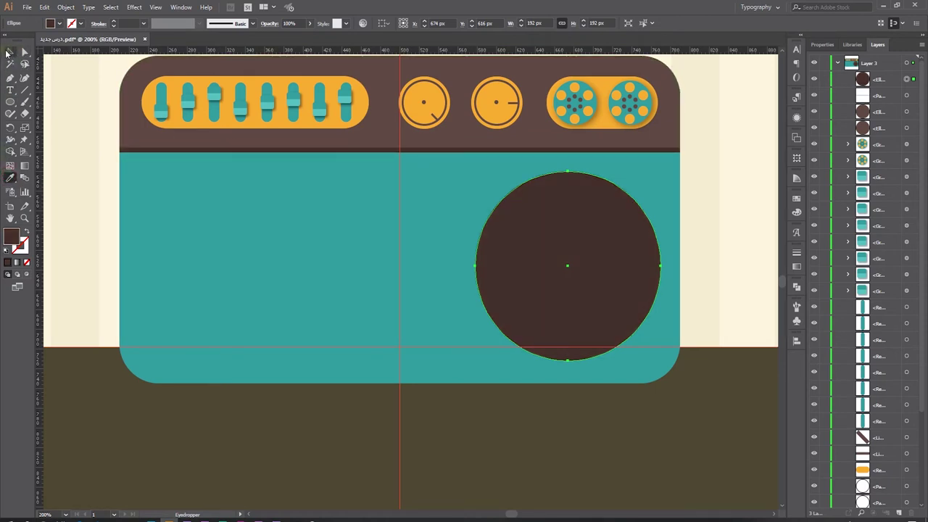
{"action": "left_click", "coordinate": [10, 49]}
Step: Add a 186 px orange copy in front, leaving a dark brown rim
{"action": "key", "text": "ctrl+c"}
{"action": "key", "text": "ctrl+f"}
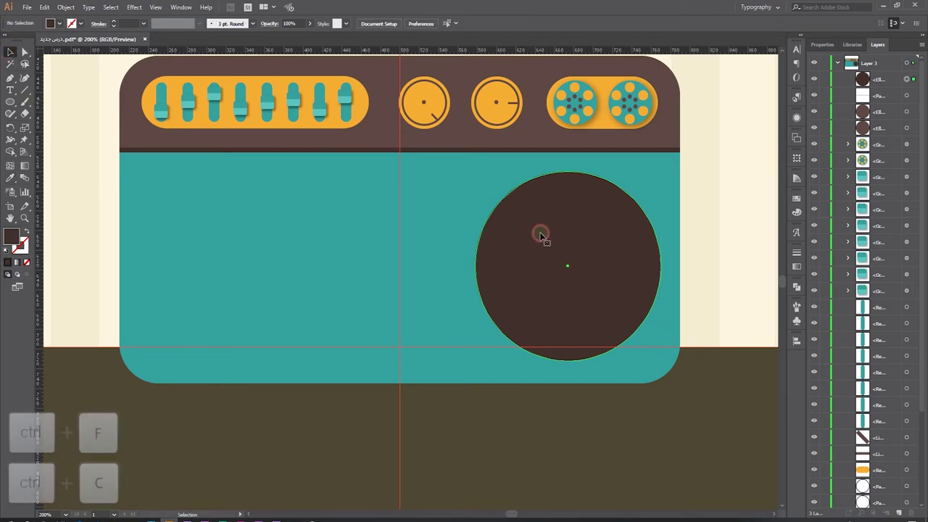
{"action": "key", "text": "ctrl+f"}
{"action": "left_click_drag", "start_coordinate": [661, 174], "coordinate": [657, 175]}
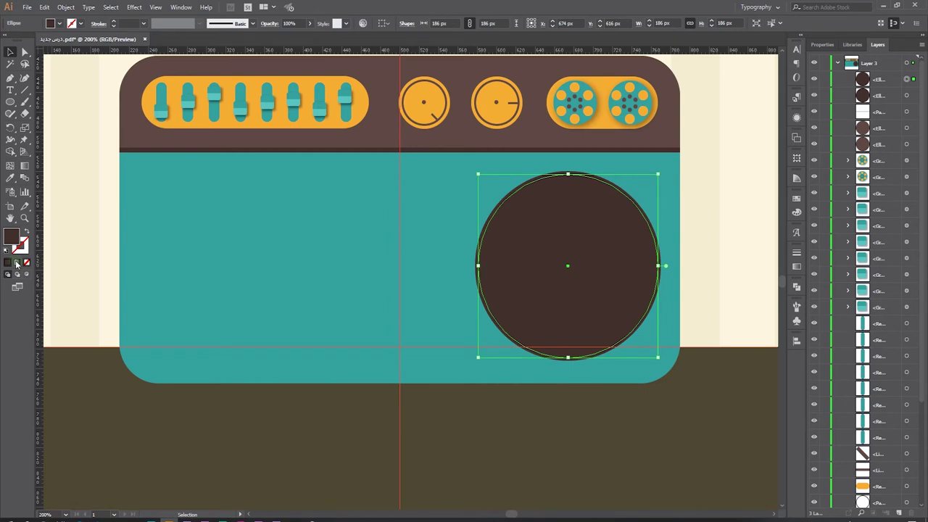
{"action": "left_click", "coordinate": [12, 177]}
{"action": "left_click", "coordinate": [325, 80]}
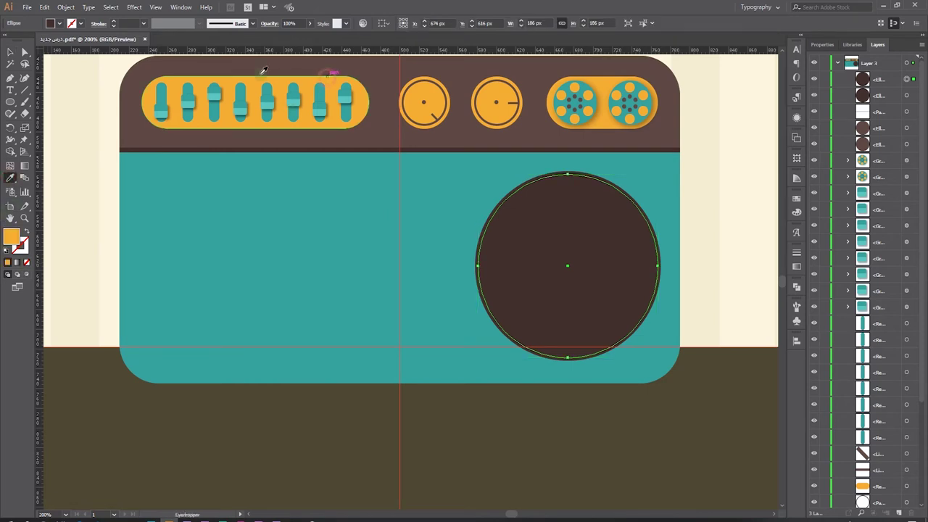
{"action": "left_click", "coordinate": [10, 51]}
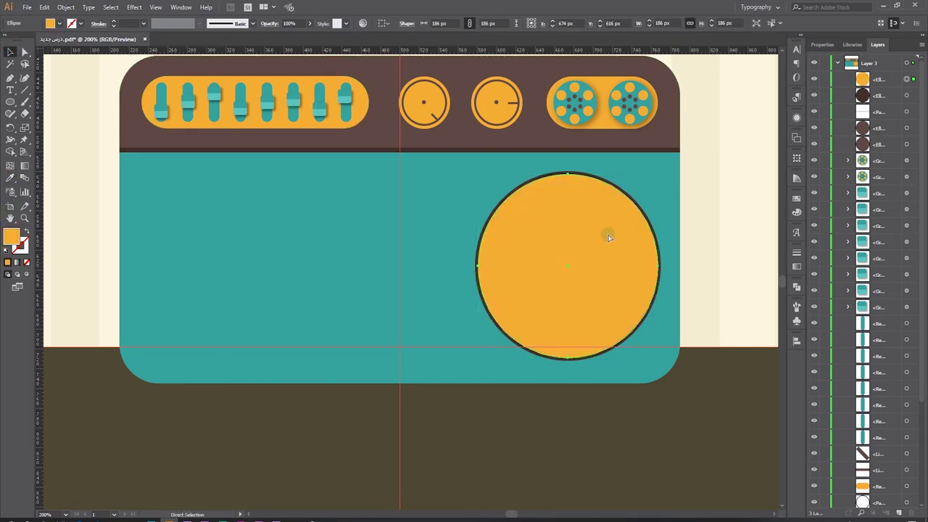
Step: Add a 52 px brown centre circle and group the speaker circles
{"action": "key", "text": "ctrl+c"}
{"action": "key", "text": "ctrl+f"}
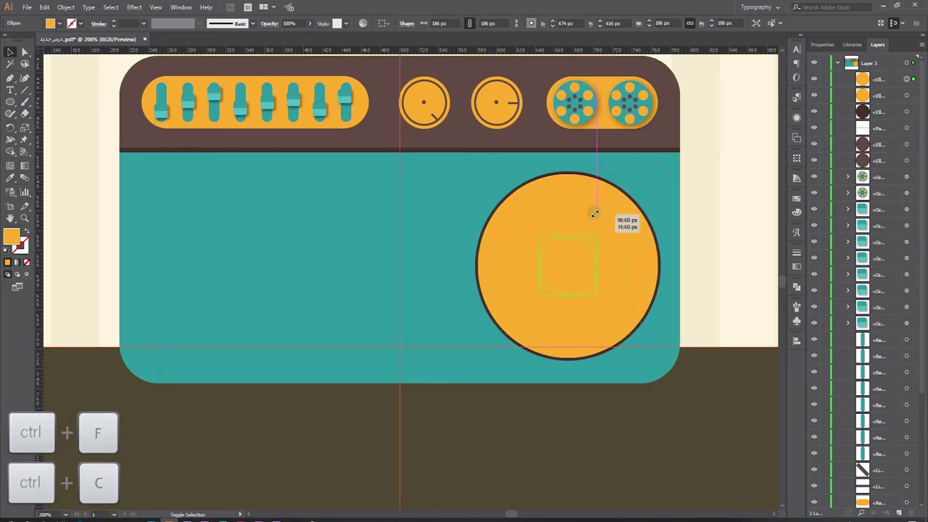
{"action": "left_click_drag", "start_coordinate": [650, 179], "coordinate": [592, 209]}
{"action": "left_click", "coordinate": [10, 178]}
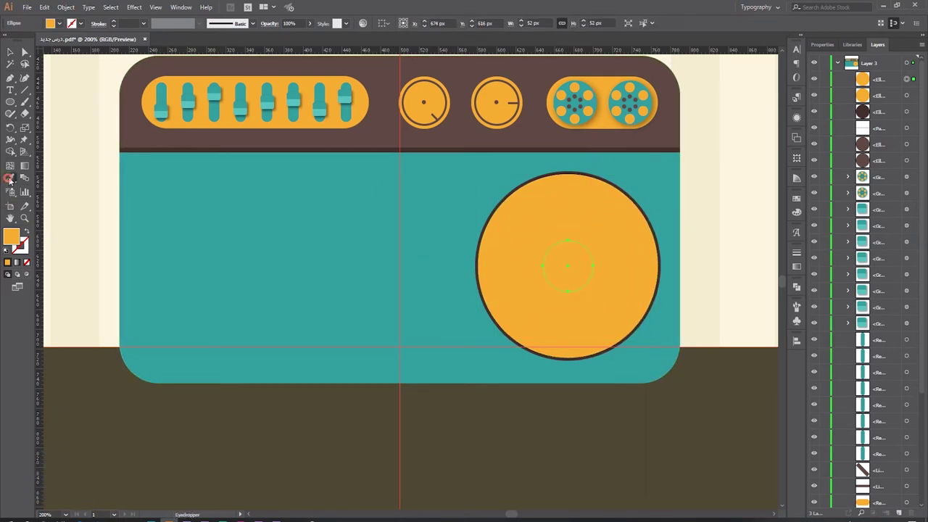
{"action": "left_click", "coordinate": [265, 68]}
{"action": "scroll", "coordinate": [649, 235], "scroll_direction": "up", "scroll_amount": 2}
{"action": "key", "text": "ctrl+g"}
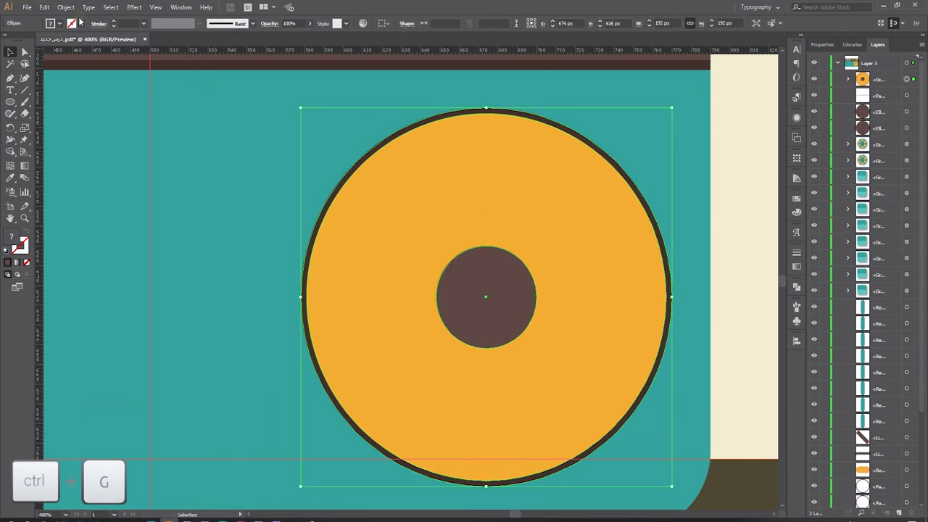
Step: Apply a Multiply 40% drop shadow with 2 px offsets and 3 px blur to the speaker
{"action": "left_click", "coordinate": [134, 7]}
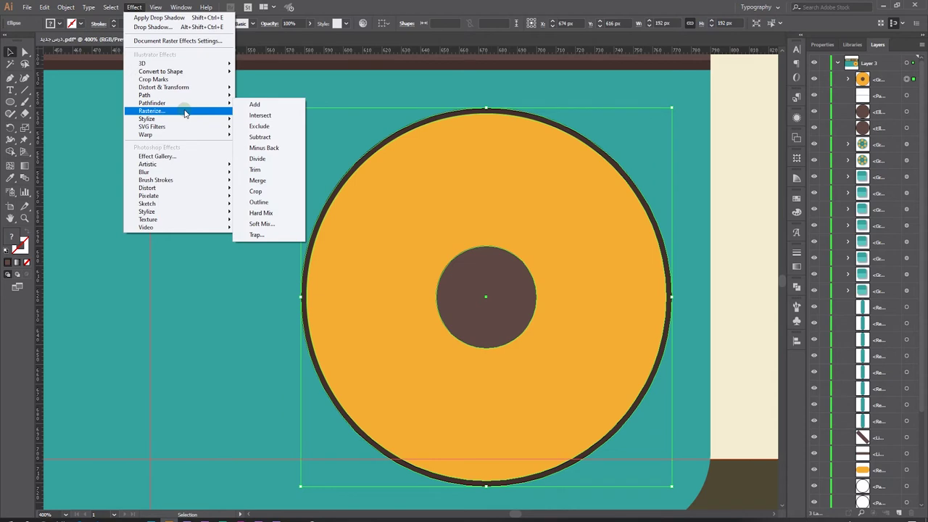
{"action": "mouse_move", "coordinate": [147, 119]}
{"action": "left_click", "coordinate": [250, 119]}
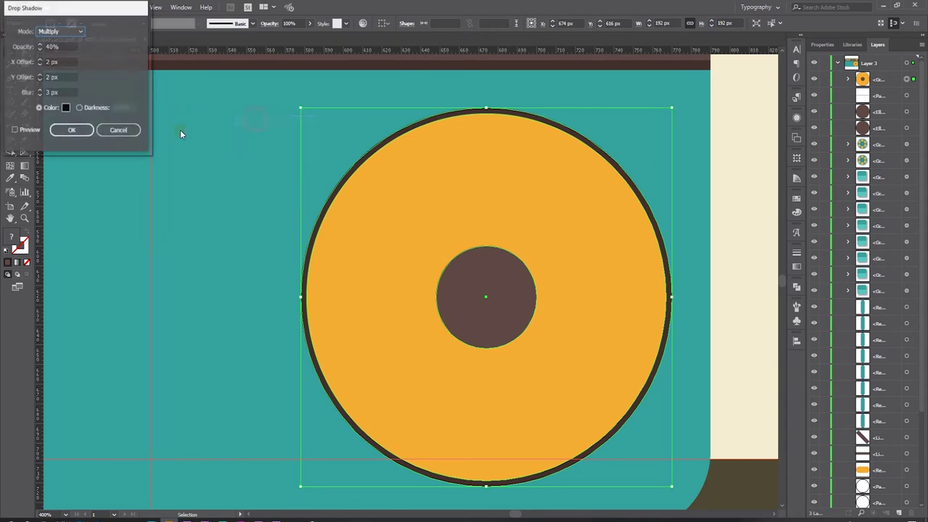
{"action": "left_click", "coordinate": [13, 130]}
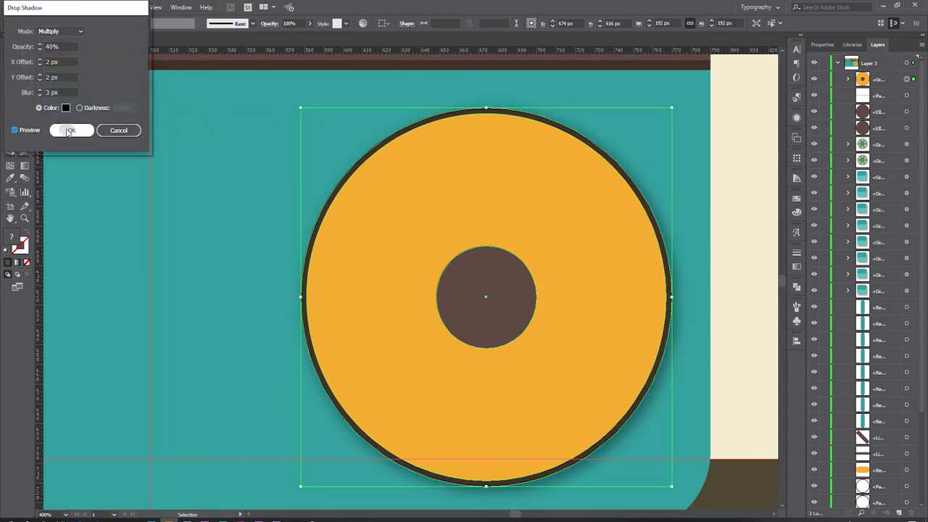
{"action": "left_click", "coordinate": [69, 132]}
{"action": "scroll", "coordinate": [355, 205], "scroll_direction": "down", "scroll_amount": 4, "text": "alt"}
{"action": "scroll", "coordinate": [325, 207], "scroll_direction": "left", "scroll_amount": 2, "text": "shift"}
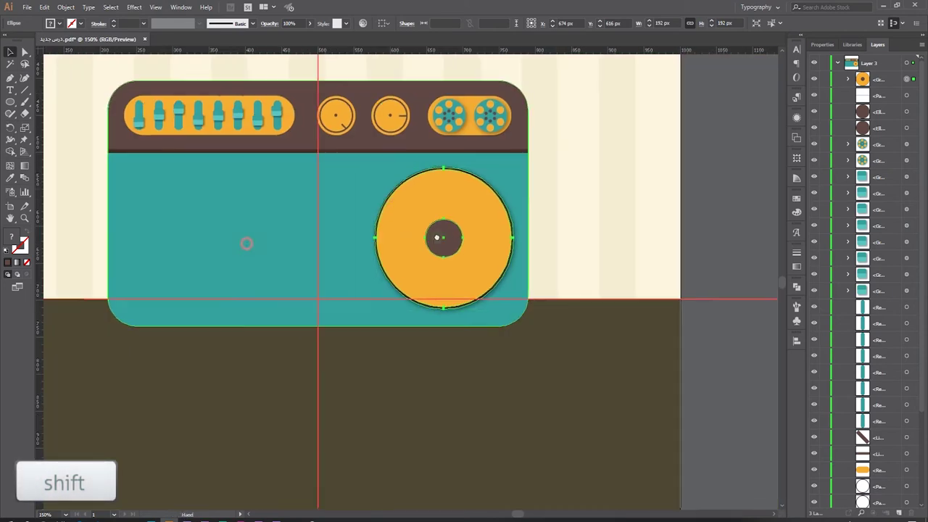
Step: Duplicate the speaker group onto the left side of the boombox
{"action": "scroll", "coordinate": [247, 242], "scroll_direction": "left", "scroll_amount": 4, "text": "shift"}
{"action": "left_click_drag", "start_coordinate": [602, 214], "coordinate": [363, 203]}
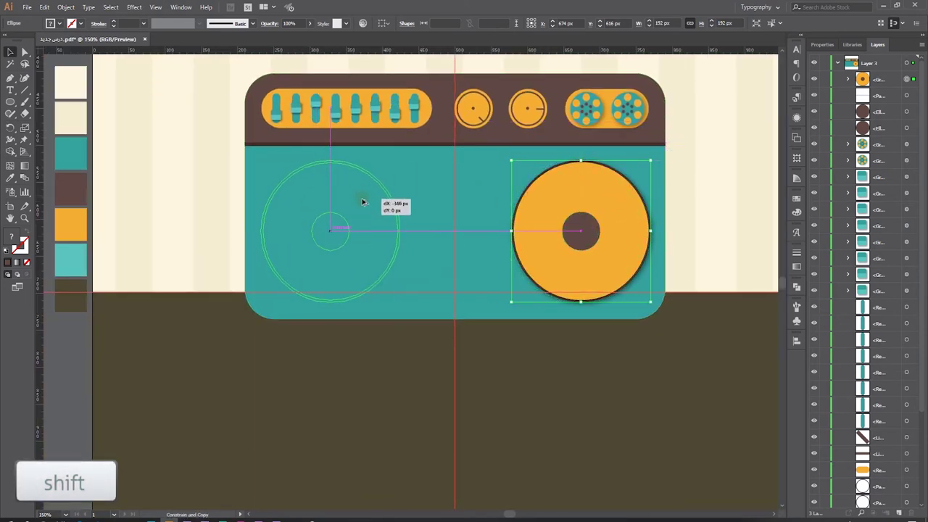
{"action": "left_click_drag", "start_coordinate": [361, 202], "coordinate": [364, 202]}
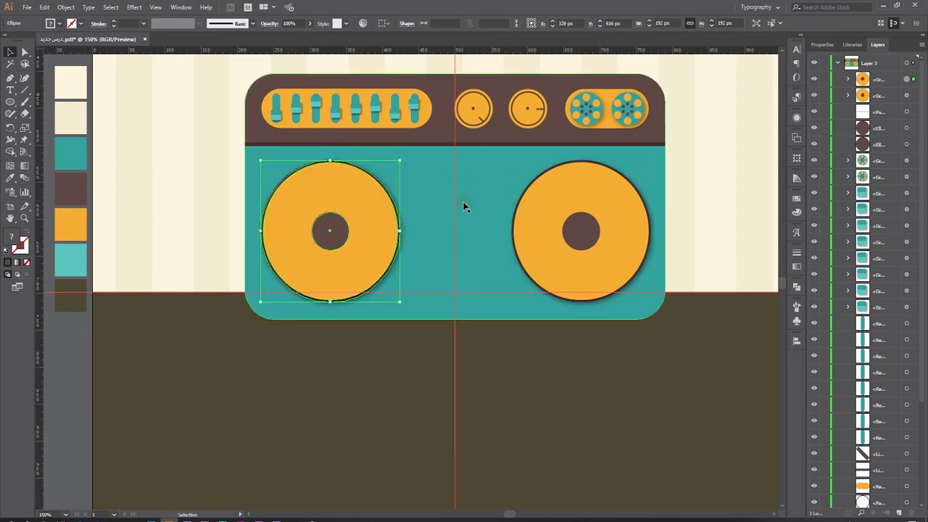
Step: Draw a 135 × 89 px brown rounded rectangle between the two speakers
{"action": "key", "text": "m"}
{"action": "mouse_move", "coordinate": [503, 190]}
{"action": "left_mouse_down"}
{"action": "mouse_move", "coordinate": [437, 252]}
{"action": "mouse_move", "coordinate": [406, 253]}
{"action": "left_mouse_up"}
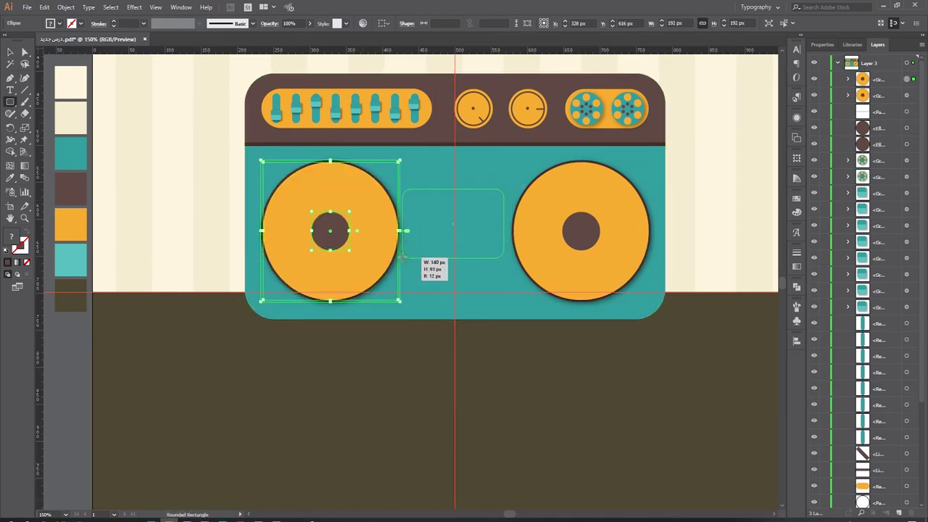
{"action": "left_click_drag", "start_coordinate": [406, 253], "coordinate": [406, 252]}
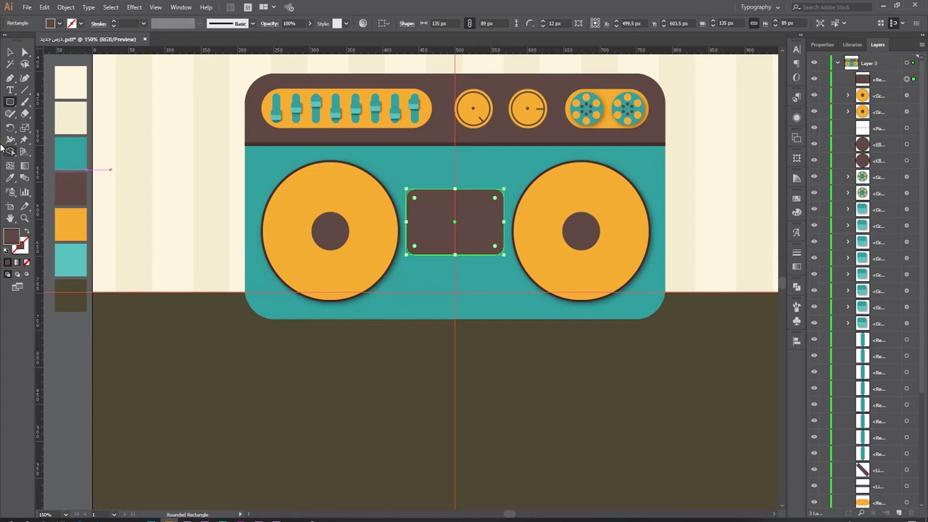
Step: Extend the brown centre panel downward and shrink both speakers slightly around their centres
{"action": "left_click", "coordinate": [16, 53]}
{"action": "mouse_move", "coordinate": [475, 227]}
{"action": "left_mouse_down"}
{"action": "mouse_move", "coordinate": [465, 209]}
{"action": "mouse_move", "coordinate": [502, 217]}
{"action": "left_mouse_up"}
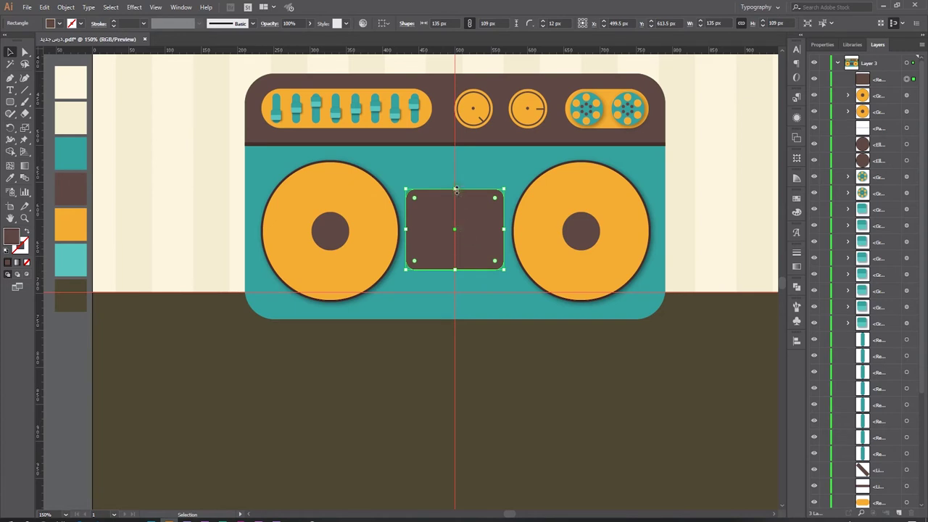
{"action": "left_click", "coordinate": [549, 207]}
{"action": "left_click", "coordinate": [310, 211], "text": "shift"}
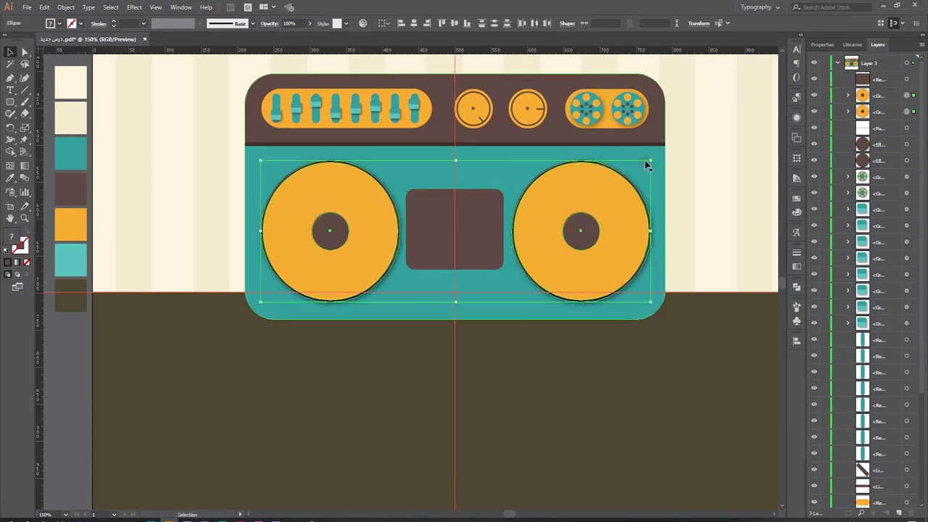
{"action": "left_click_drag", "start_coordinate": [649, 158], "coordinate": [646, 161]}
{"action": "left_click", "coordinate": [710, 186]}
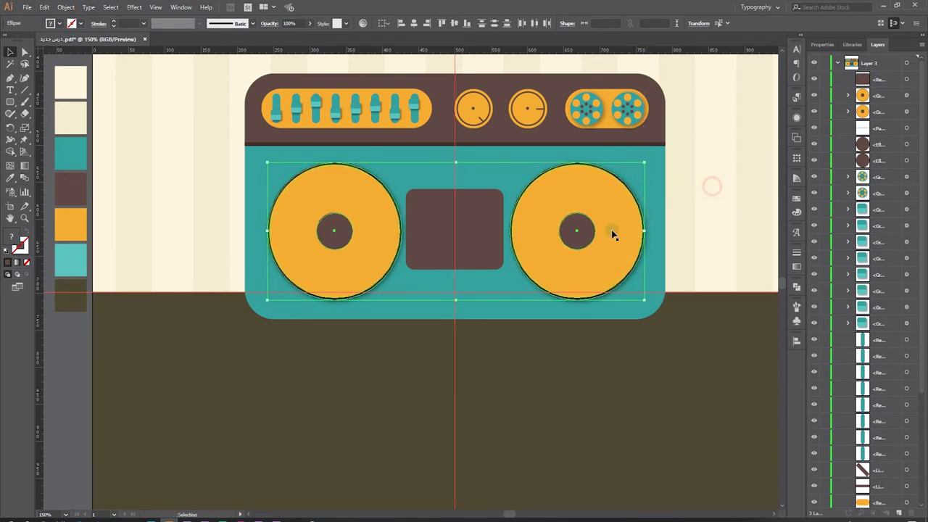
Step: Nudge each speaker outward to frame the 141 × 109 px brown panel evenly
{"action": "left_click_drag", "start_coordinate": [591, 237], "coordinate": [598, 238]}
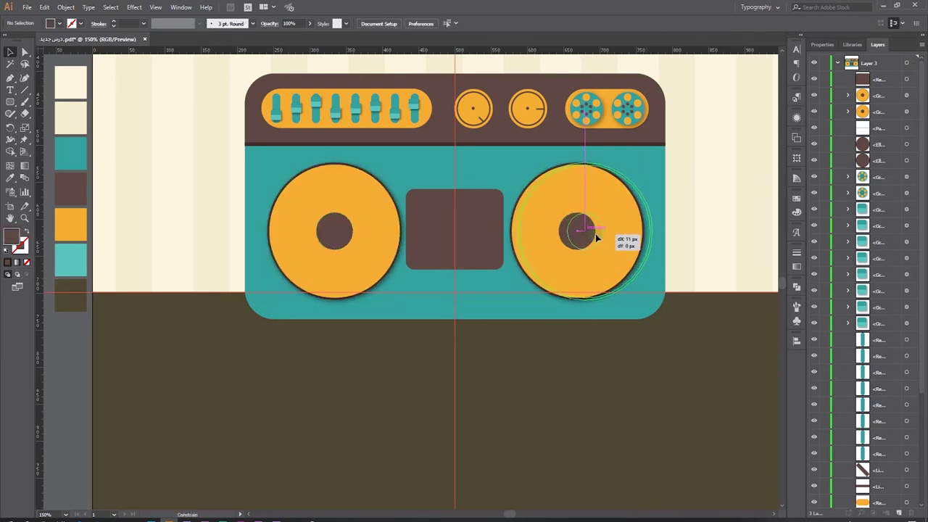
{"action": "left_click_drag", "start_coordinate": [333, 241], "coordinate": [325, 241]}
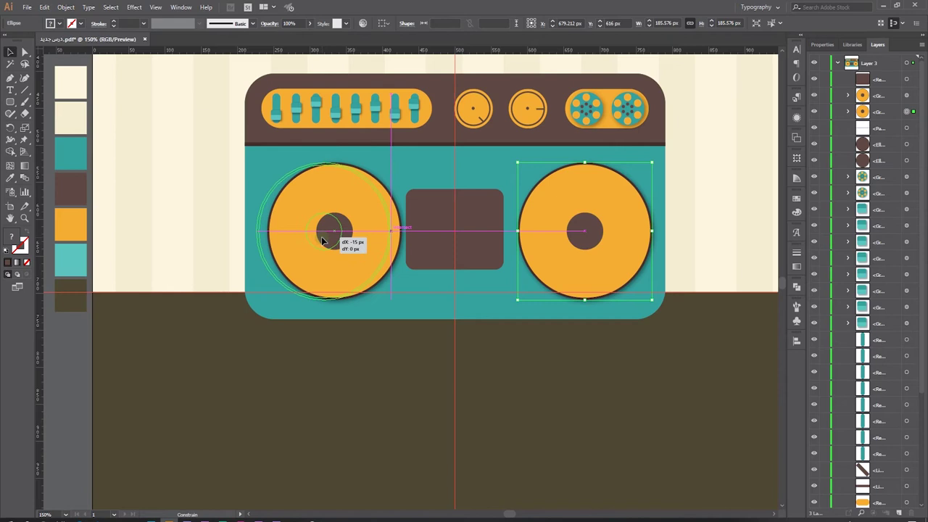
{"action": "left_click_drag", "start_coordinate": [341, 240], "coordinate": [336, 241]}
{"action": "left_click", "coordinate": [472, 239]}
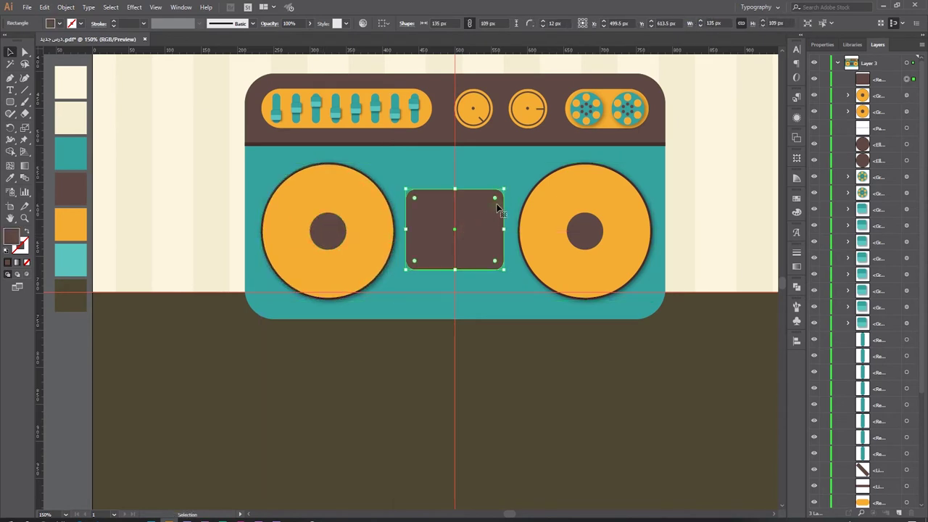
{"action": "left_click", "coordinate": [555, 207]}
{"action": "left_click", "coordinate": [410, 227]}
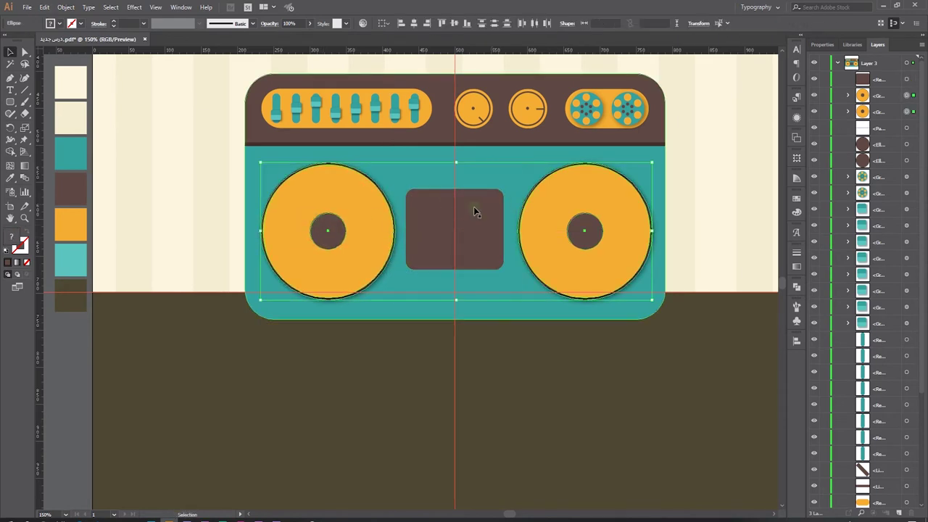
{"action": "key", "text": "z"}
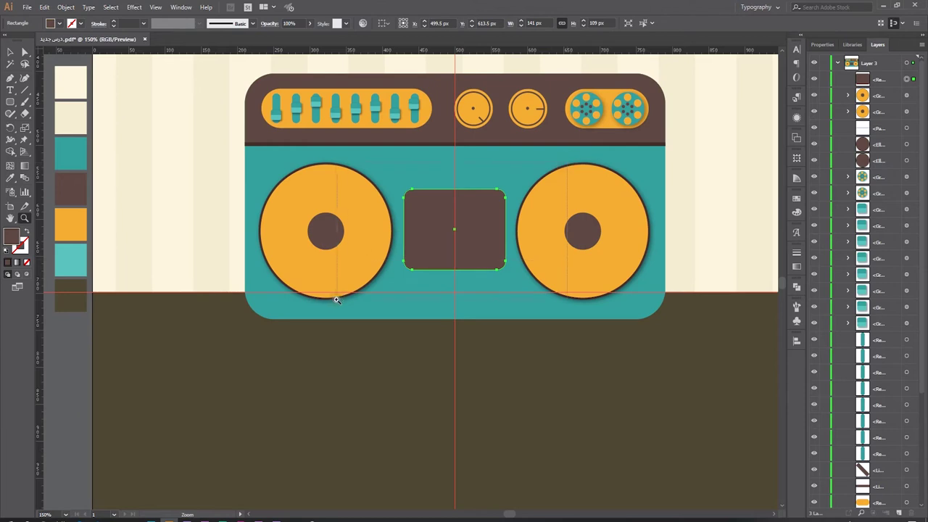
{"action": "left_click_drag", "start_coordinate": [469, 207], "coordinate": [487, 184]}
Step: Draw a wide rectangle across the brown panel and send it behind the panel
{"action": "left_click", "coordinate": [10, 52]}
{"action": "left_click_drag", "start_coordinate": [11, 102], "coordinate": [58, 99]}
{"action": "left_click_drag", "start_coordinate": [613, 216], "coordinate": [227, 334]}
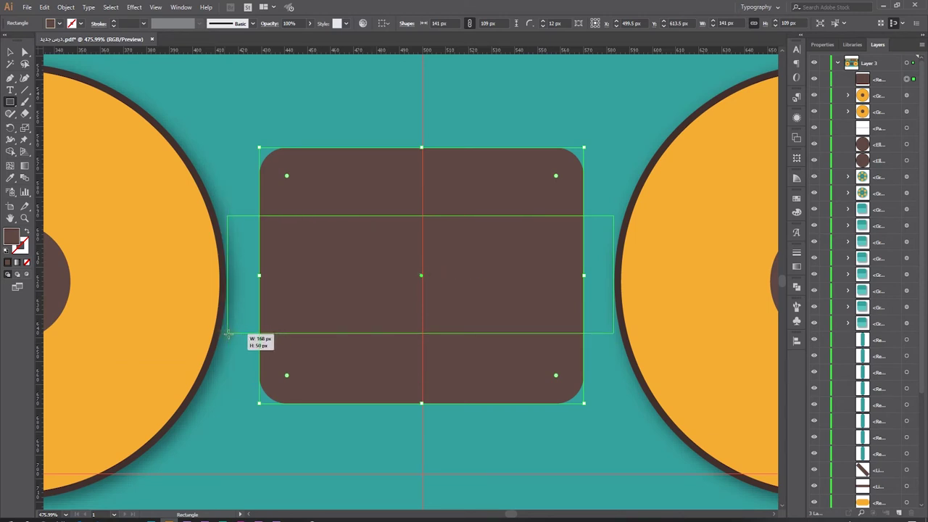
{"action": "left_click_drag", "start_coordinate": [227, 333], "coordinate": [227, 334]}
{"action": "key", "text": "ctrl+bracketleft"}
Step: Shorten the rounded panel evenly top and bottom, then select it with the wide rectangle
{"action": "key", "text": "v"}
{"action": "left_click", "coordinate": [480, 186]}
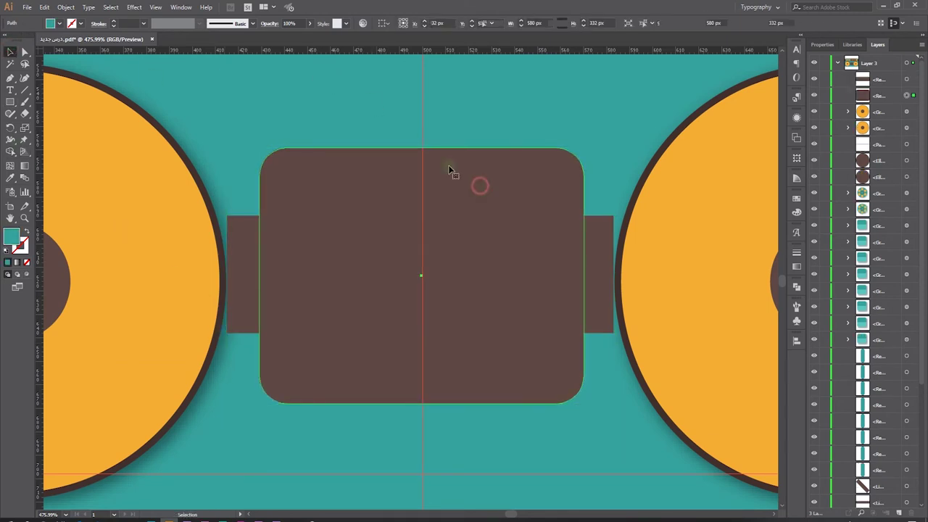
{"action": "left_click_drag", "start_coordinate": [421, 149], "coordinate": [418, 169]}
{"action": "left_click", "coordinate": [603, 217]}
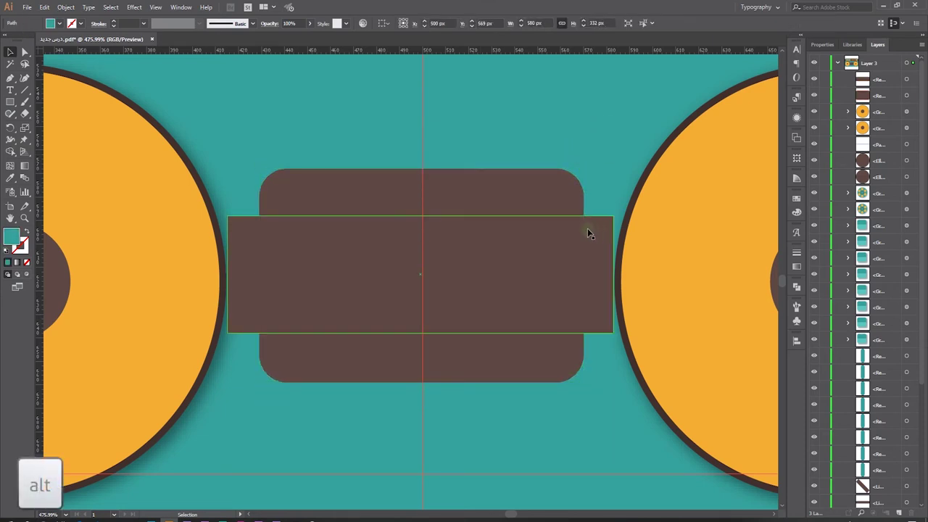
{"action": "left_click", "coordinate": [521, 182], "text": "shift"}
Step: Delete the side tabs with Shape Builder and fill the 141 × 50 px band speaker orange
{"action": "key", "text": "shift+m"}
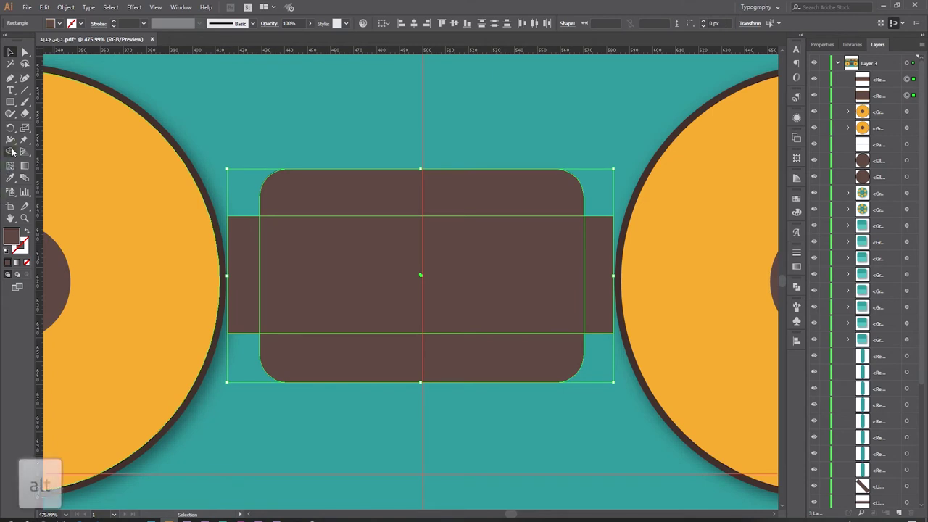
{"action": "left_click", "coordinate": [242, 268], "text": "alt"}
{"action": "left_click", "coordinate": [600, 251], "text": "alt"}
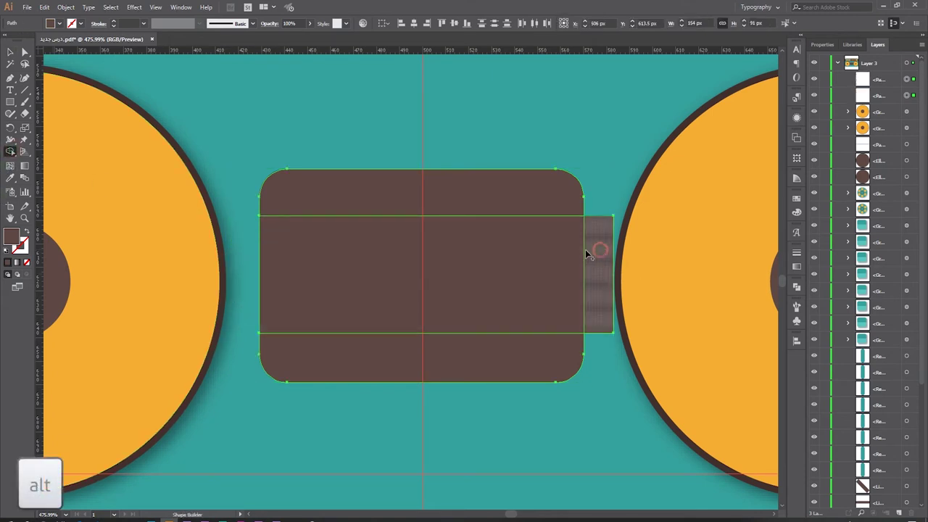
{"action": "left_click", "coordinate": [543, 255]}
{"action": "key", "text": "v"}
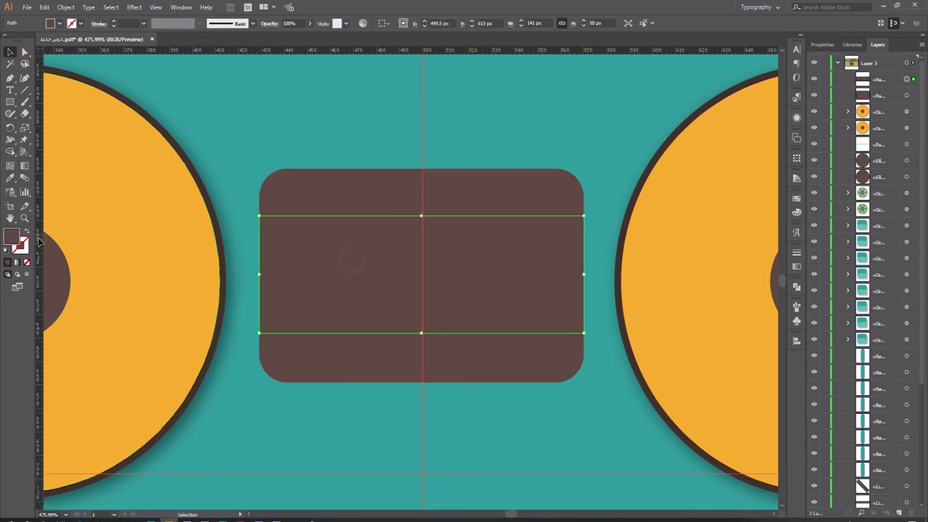
{"action": "left_click", "coordinate": [10, 178]}
{"action": "left_click", "coordinate": [155, 211]}
Step: Add a 2 px Offset Path around the brown rounded cassette body
{"action": "left_click", "coordinate": [10, 52]}
{"action": "left_click", "coordinate": [464, 92]}
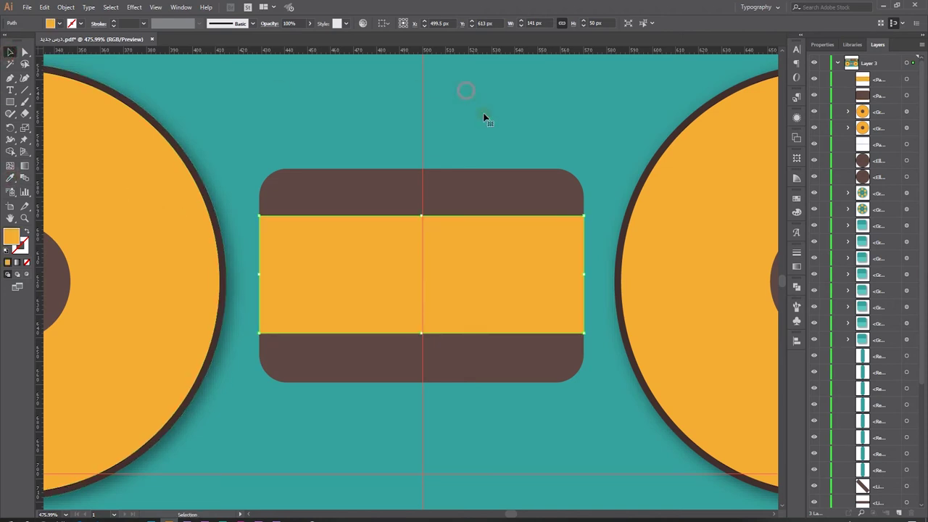
{"action": "left_click", "coordinate": [522, 197]}
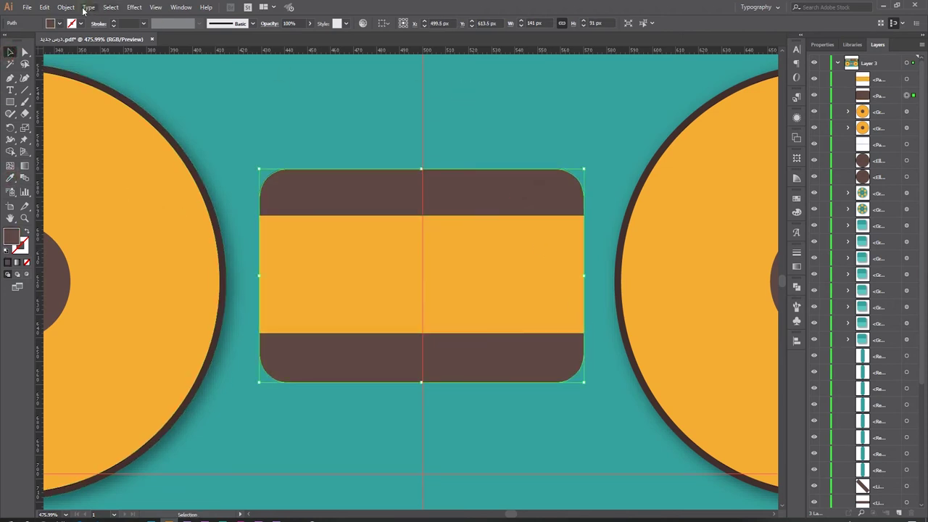
{"action": "left_click", "coordinate": [66, 7]}
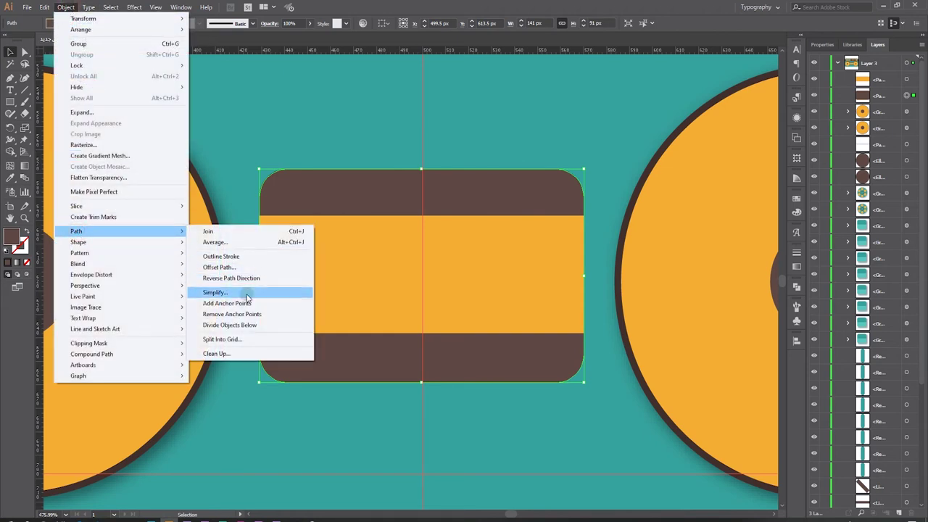
{"action": "left_click", "coordinate": [254, 268]}
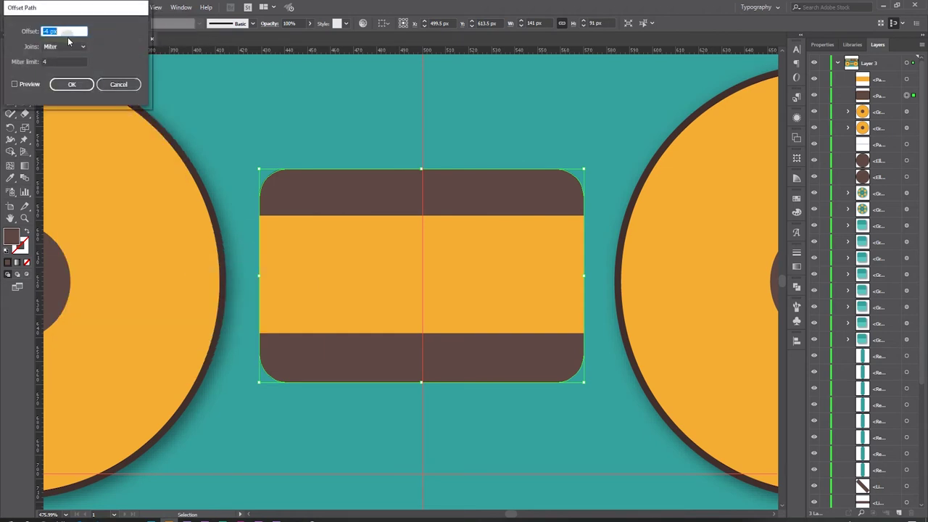
{"action": "left_click", "coordinate": [15, 85]}
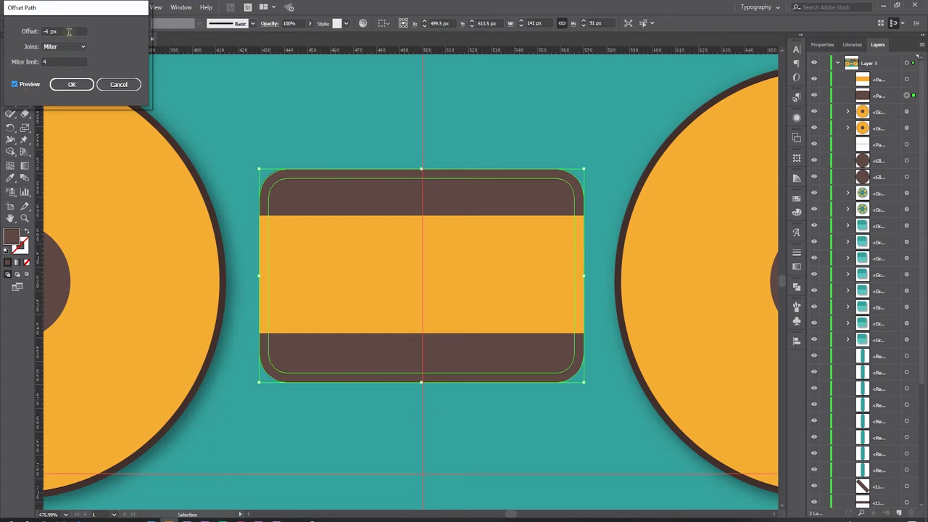
{"action": "left_click", "coordinate": [69, 31]}
{"action": "key", "text": "Up"}
{"action": "key", "text": "Up"}
{"action": "key", "text": "Up"}
{"action": "key", "text": "Up"}
{"action": "key", "text": "Up"}
{"action": "key", "text": "Up"}
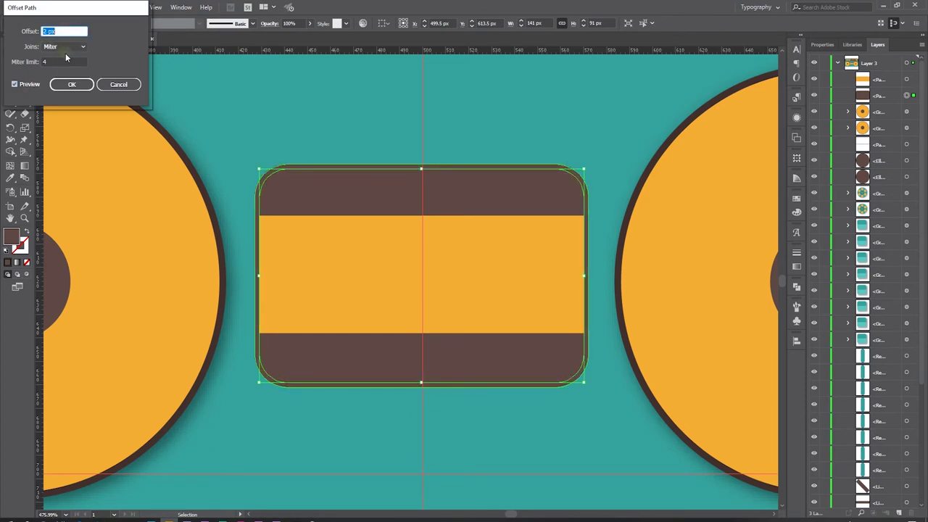
{"action": "left_click", "coordinate": [65, 85]}
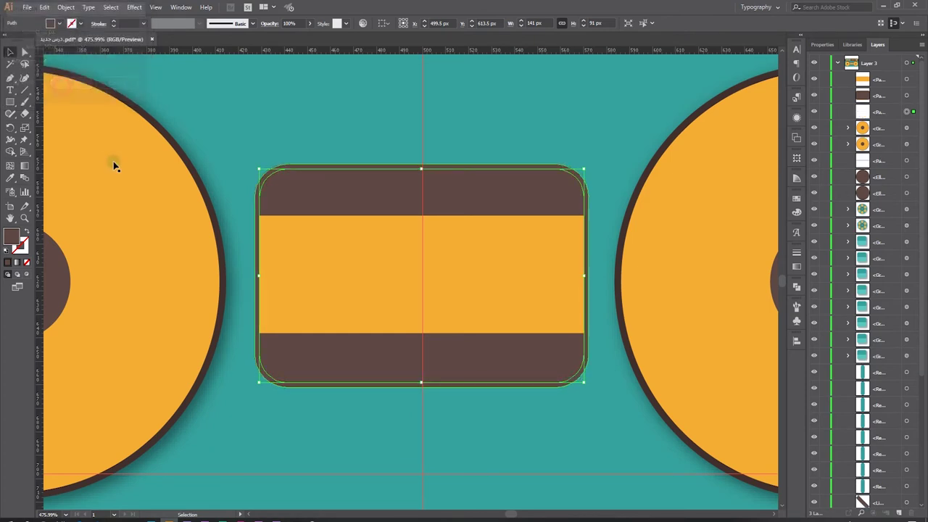
Step: Colour the offset outline the speaker rims' dark brown and deselect it
{"action": "left_click", "coordinate": [10, 179]}
{"action": "left_click", "coordinate": [176, 142]}
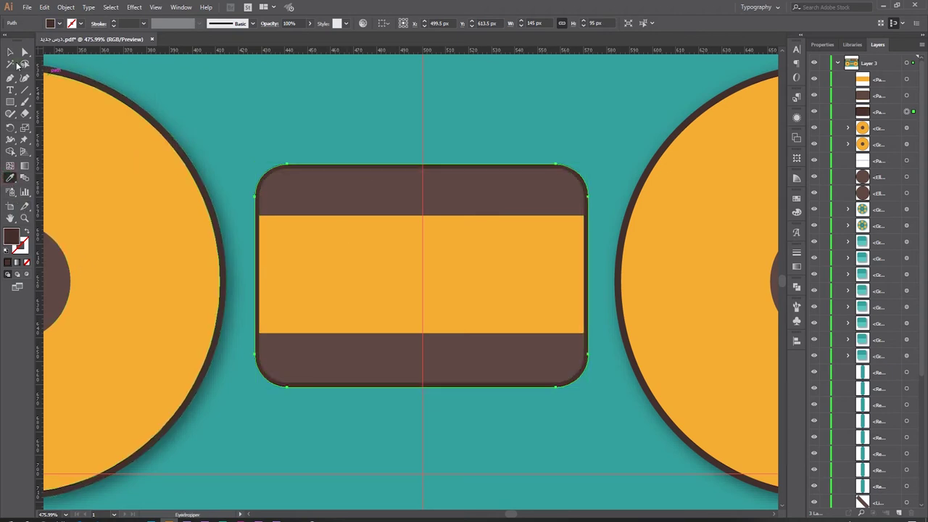
{"action": "left_click", "coordinate": [8, 53]}
{"action": "left_click", "coordinate": [307, 68]}
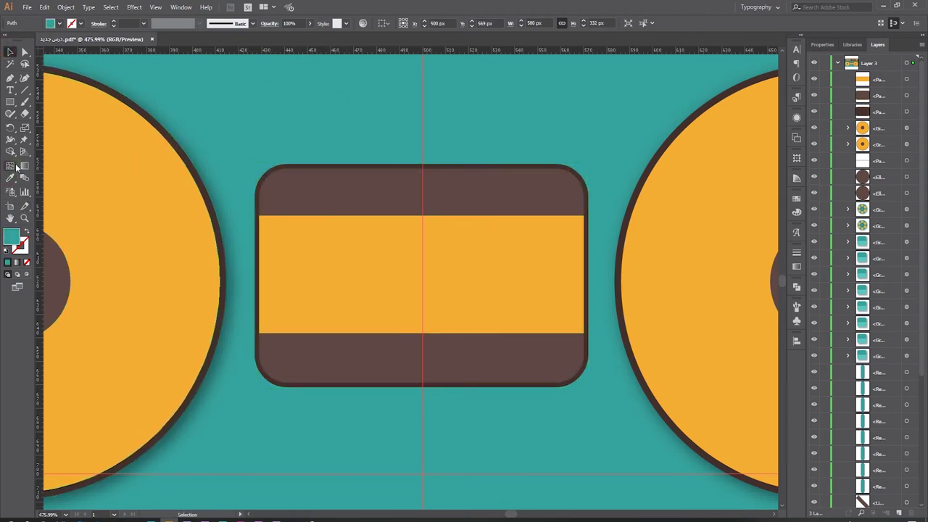
{"action": "left_click_drag", "start_coordinate": [10, 102], "coordinate": [46, 108]}
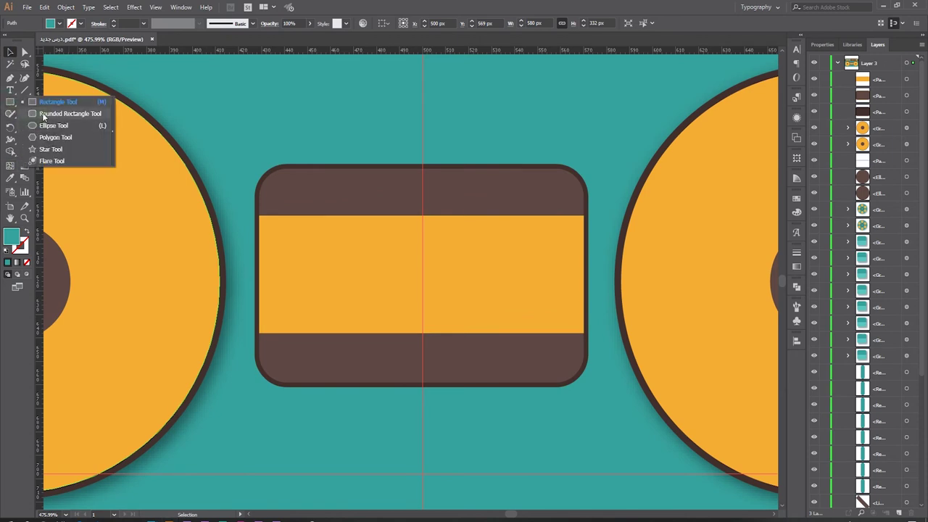
Step: Draw a small brown window rectangle in the middle of the cassette's orange band
{"action": "left_click", "coordinate": [44, 106]}
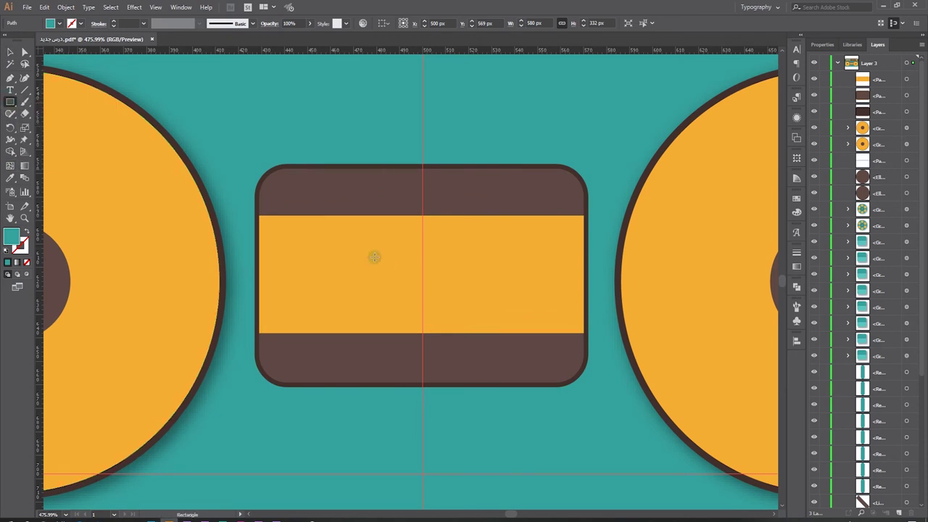
{"action": "left_click_drag", "start_coordinate": [461, 255], "coordinate": [384, 300]}
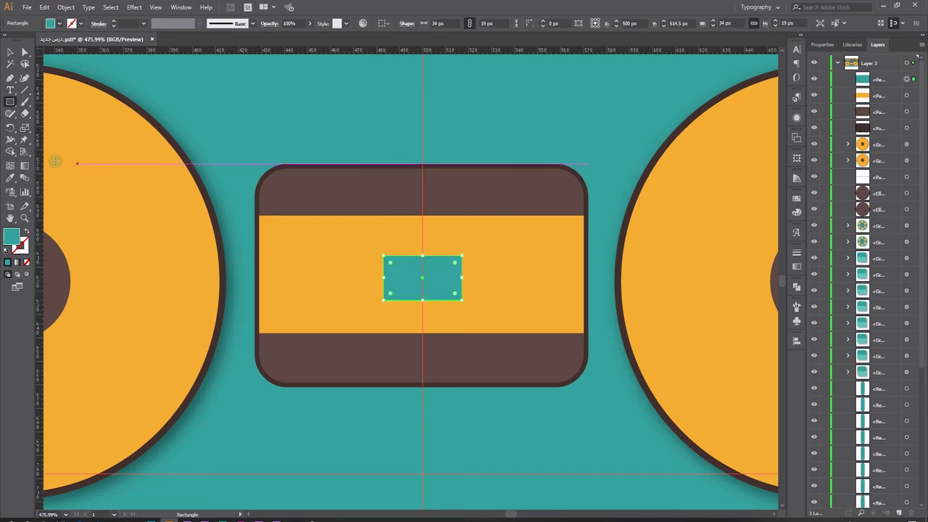
{"action": "left_click", "coordinate": [16, 180]}
{"action": "left_click", "coordinate": [387, 203]}
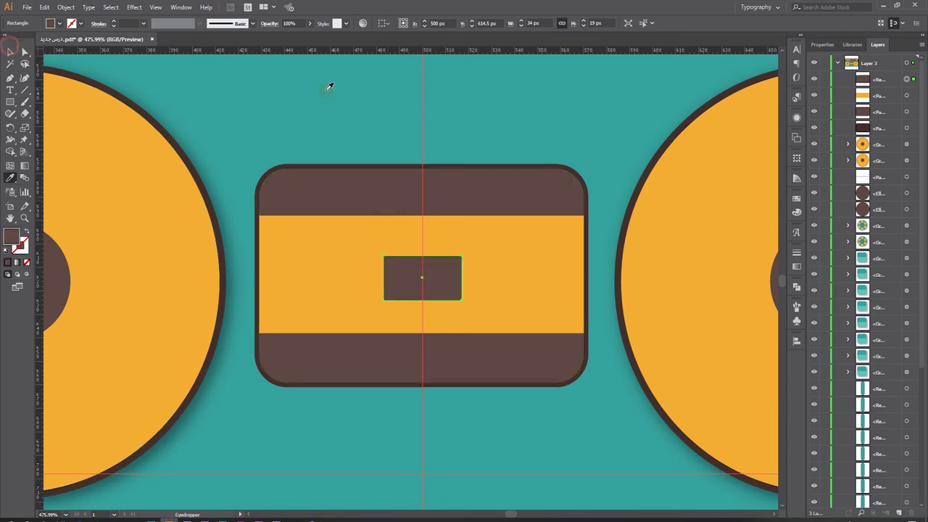
{"action": "key", "text": "ctrl+z"}
{"action": "left_click", "coordinate": [356, 186]}
{"action": "left_click", "coordinate": [10, 54]}
{"action": "left_click", "coordinate": [381, 70]}
{"action": "left_click", "coordinate": [422, 265]}
Step: Add brown reel circles beside the window and distribute them evenly around it
{"action": "key", "text": "l"}
{"action": "mouse_move", "coordinate": [350, 271]}
{"action": "left_mouse_down"}
{"action": "mouse_move", "coordinate": [337, 283]}
{"action": "mouse_move", "coordinate": [530, 287]}
{"action": "left_mouse_up"}
{"action": "key", "text": "v"}
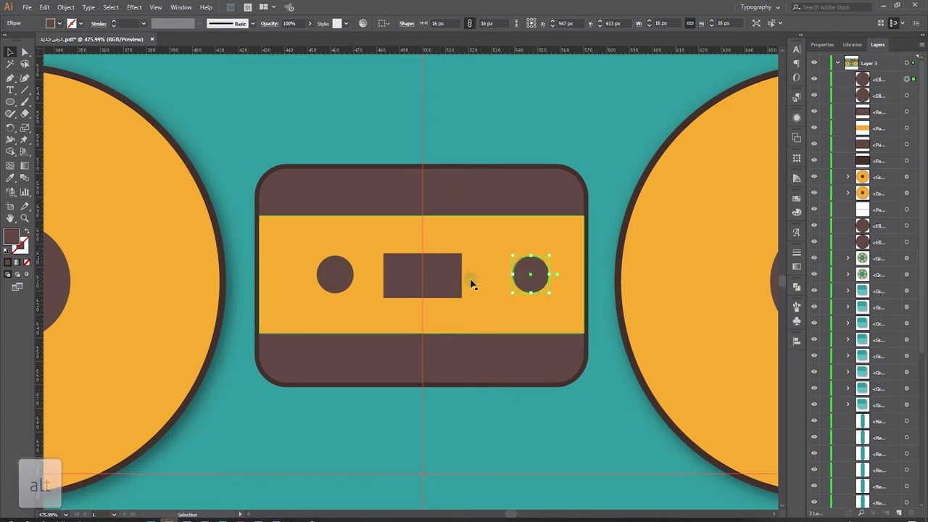
{"action": "left_click", "coordinate": [439, 286], "text": "shift"}
{"action": "left_click", "coordinate": [338, 284], "text": "shift"}
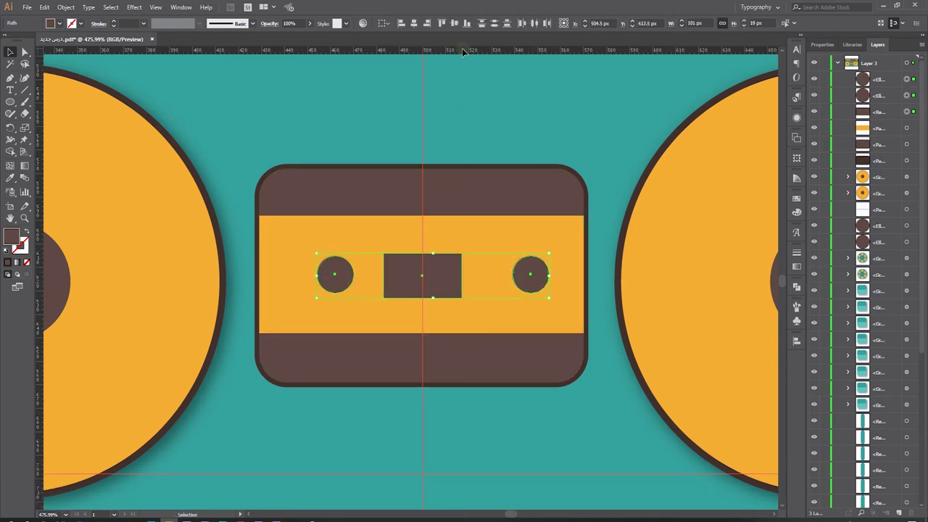
{"action": "left_click", "coordinate": [534, 24]}
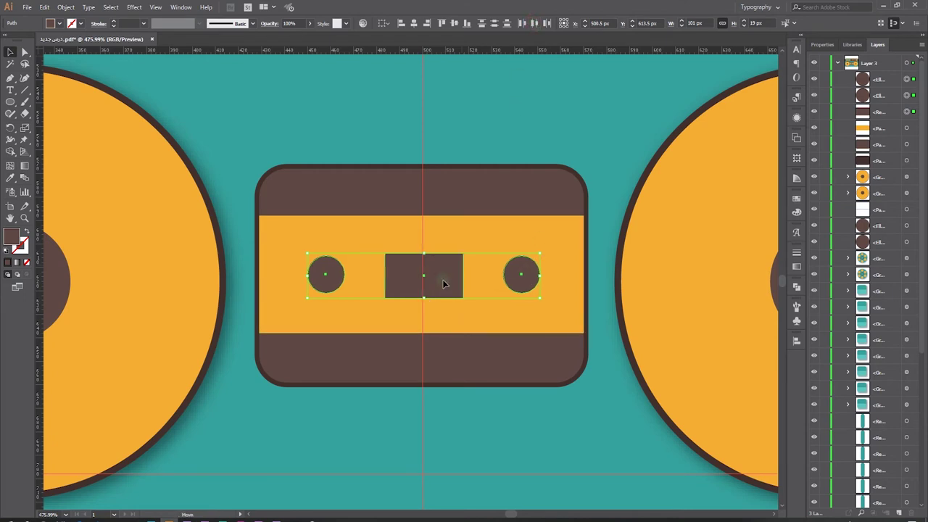
{"action": "left_click", "coordinate": [535, 94]}
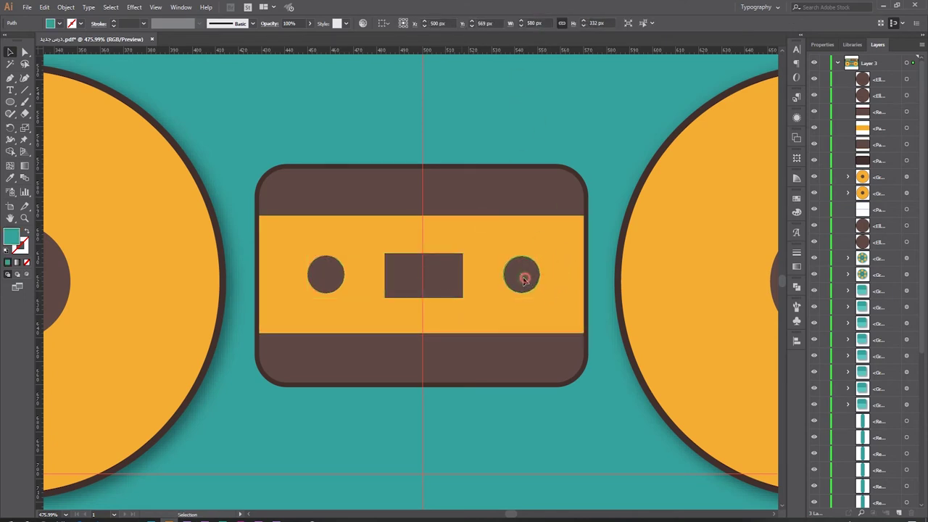
Step: Fine-tune the reels' and window's spacing and group them into one 85 px-wide set
{"action": "left_click_drag", "start_coordinate": [513, 283], "coordinate": [502, 282]}
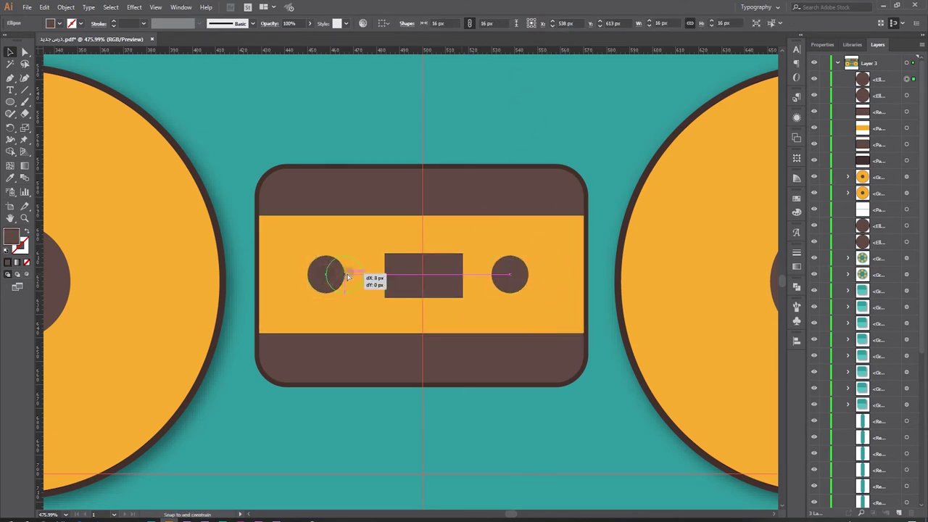
{"action": "left_click_drag", "start_coordinate": [326, 274], "coordinate": [344, 274]}
{"action": "left_click_drag", "start_coordinate": [513, 283], "coordinate": [502, 279]}
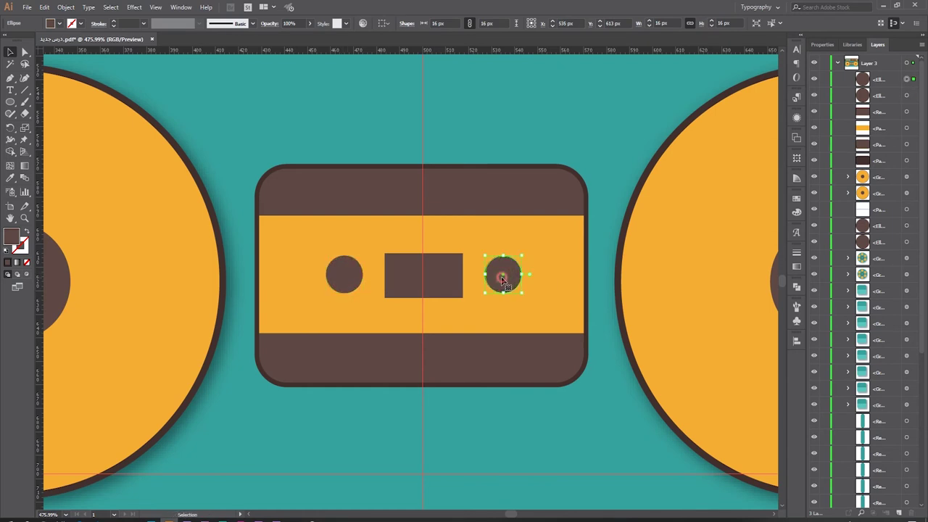
{"action": "left_click", "coordinate": [436, 284], "text": "shift"}
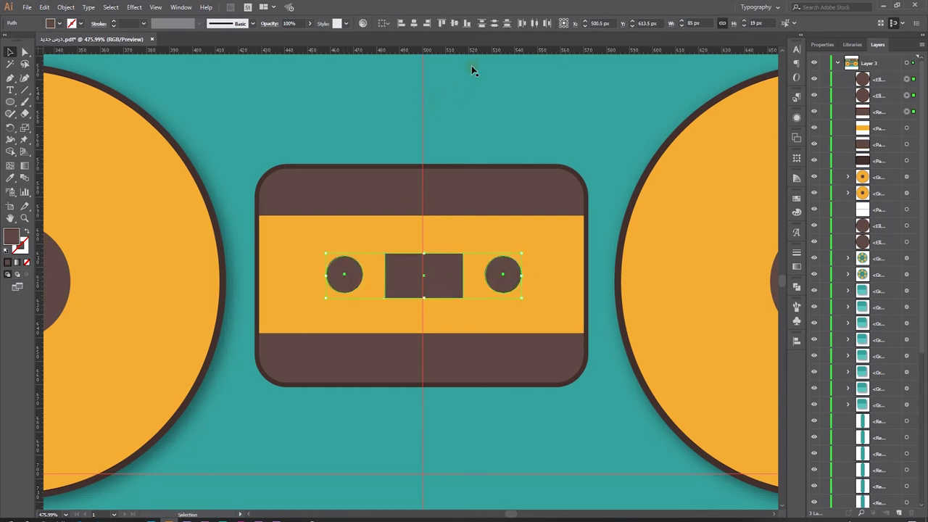
{"action": "left_click_drag", "start_coordinate": [441, 292], "coordinate": [436, 291]}
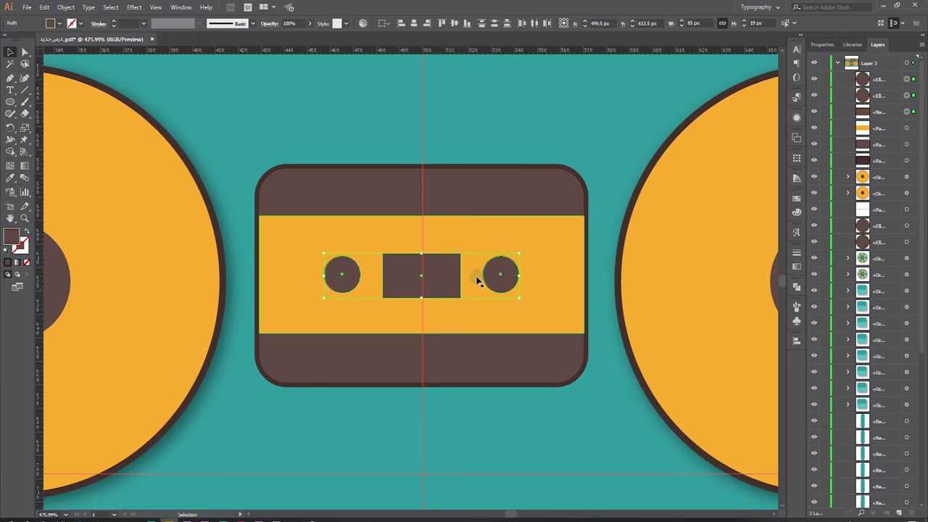
{"action": "key", "text": "ctrl+g"}
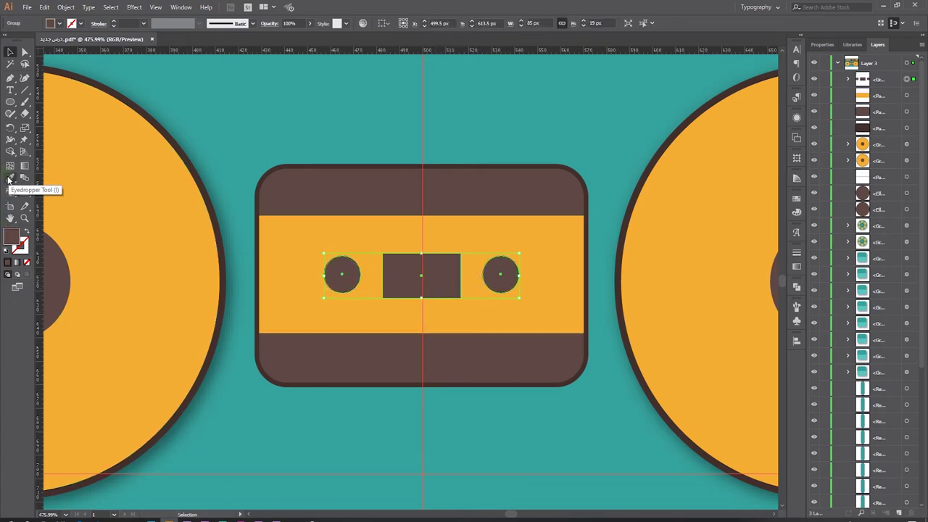
Step: Recolour the reels and window orange and the cassette's middle band brown
{"action": "left_click", "coordinate": [15, 179]}
{"action": "left_click", "coordinate": [406, 233]}
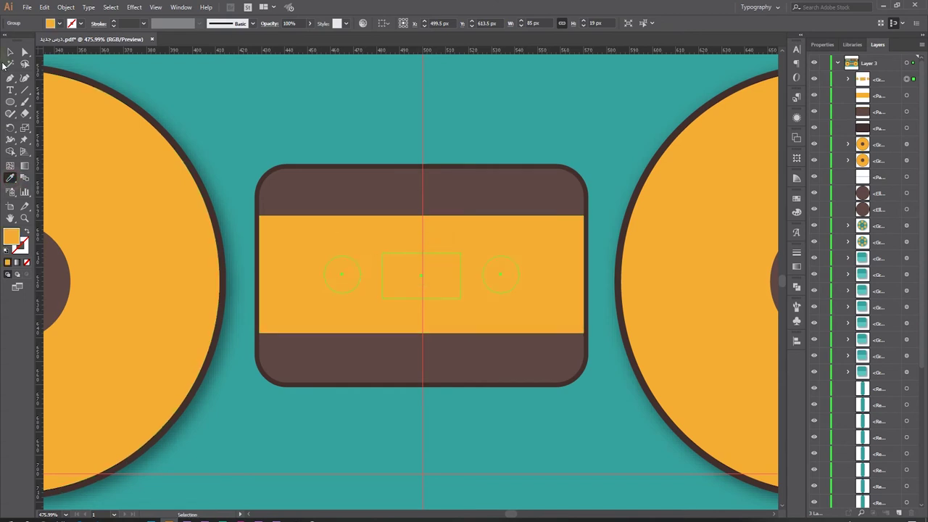
{"action": "key", "text": "v"}
{"action": "left_click", "coordinate": [525, 272]}
{"action": "left_click", "coordinate": [525, 243]}
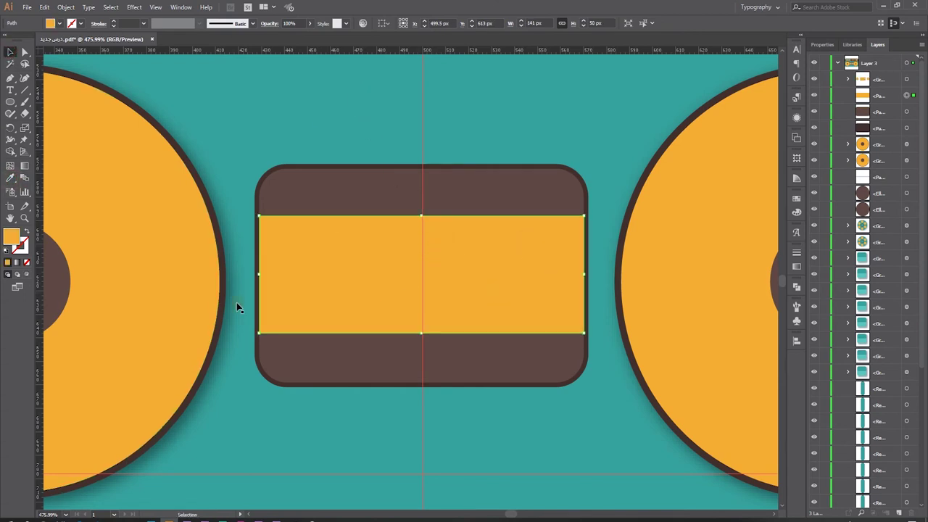
{"action": "left_click", "coordinate": [12, 178]}
{"action": "left_click", "coordinate": [413, 193]}
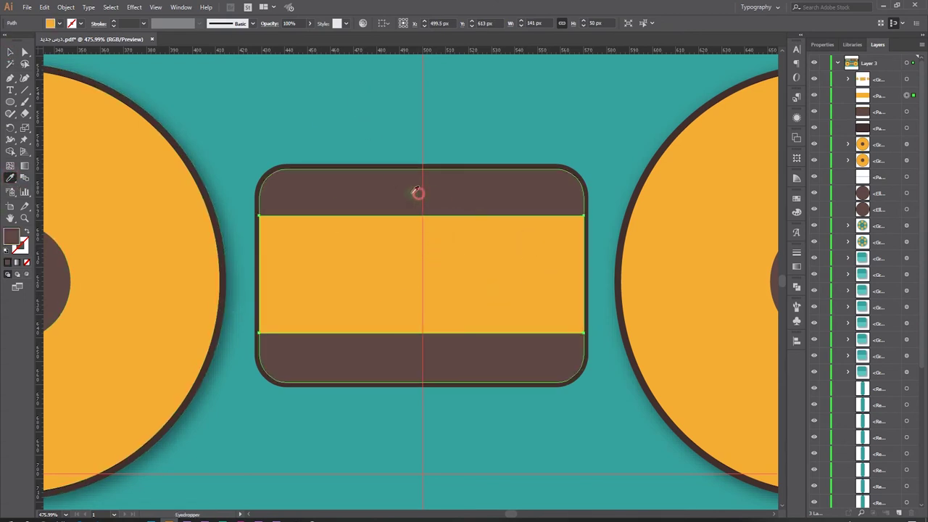
{"action": "left_click", "coordinate": [11, 51]}
Step: Make the cassette's rounded body orange and group all cassette parts
{"action": "left_click", "coordinate": [464, 202]}
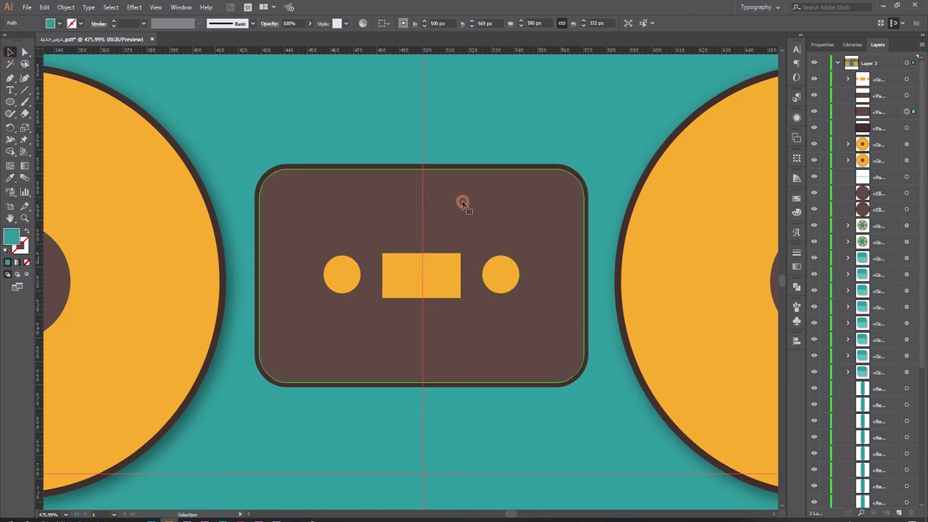
{"action": "left_click", "coordinate": [11, 179]}
{"action": "left_click", "coordinate": [348, 286]}
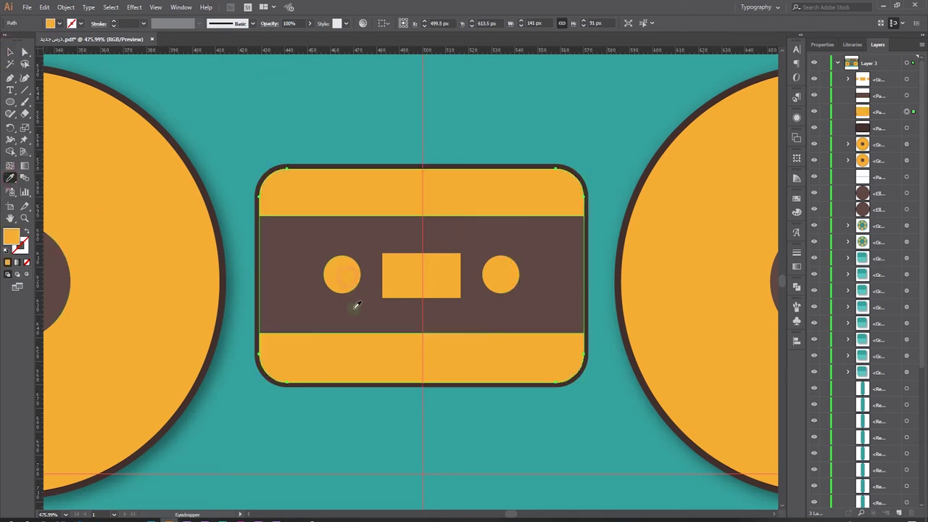
{"action": "left_click", "coordinate": [10, 51]}
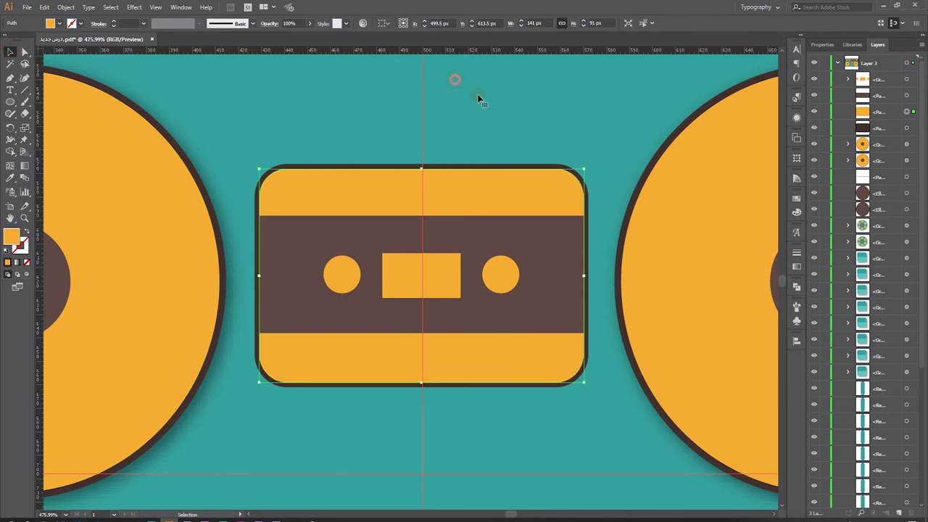
{"action": "left_click", "coordinate": [458, 82]}
{"action": "left_click", "coordinate": [553, 189]}
{"action": "left_click", "coordinate": [546, 255], "text": "shift"}
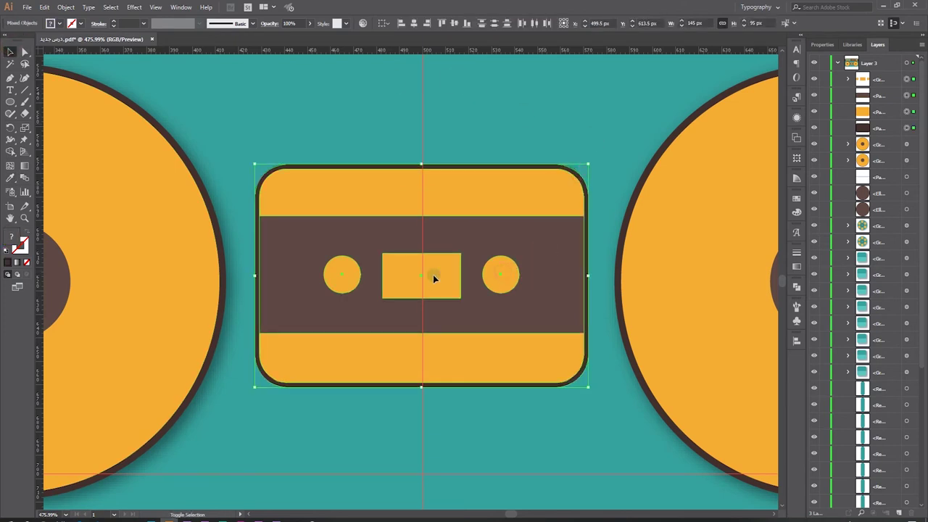
{"action": "key", "text": "ctrl+g"}
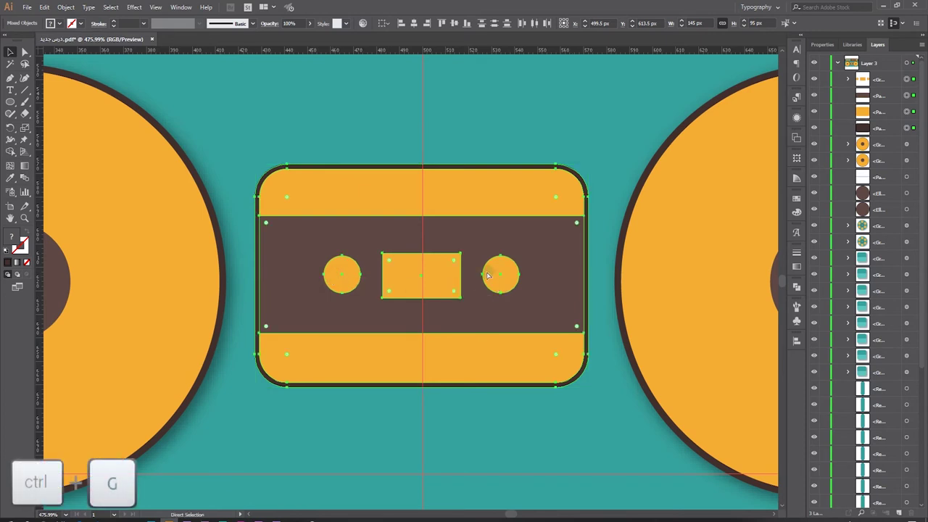
Step: Browse the Effect menu, select the teal body and zoom out to the whole boombox
{"action": "left_click", "coordinate": [134, 7]}
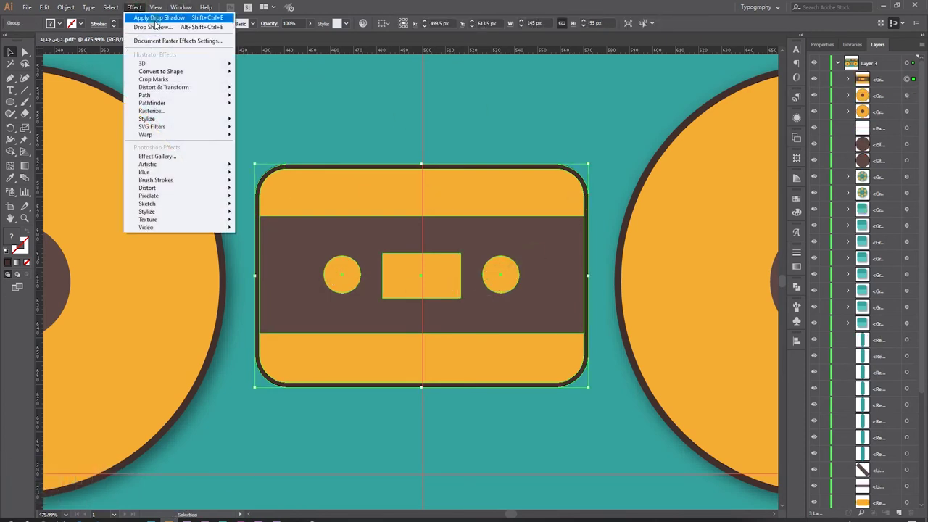
{"action": "key", "text": "Escape"}
{"action": "left_click", "coordinate": [429, 87]}
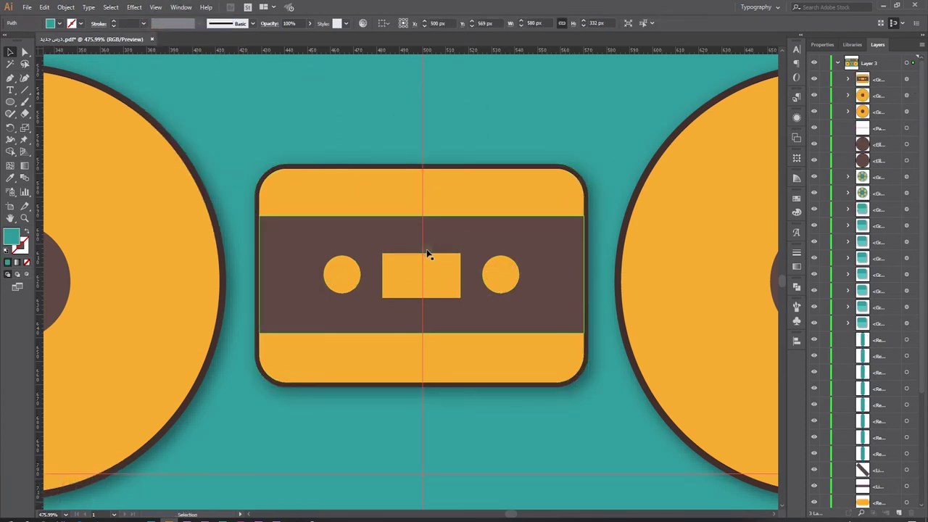
{"action": "key", "text": "ctrl+1"}
{"action": "left_click", "coordinate": [13, 82]}
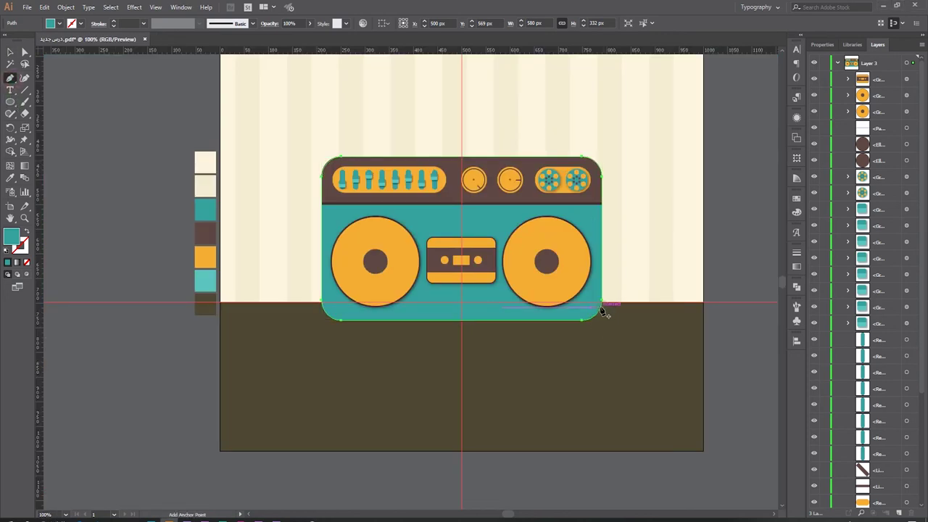
Step: Draw a closed shadow shape from the boombox's bottom-left corner to the artboard's bottom-right
{"action": "left_click", "coordinate": [703, 354]}
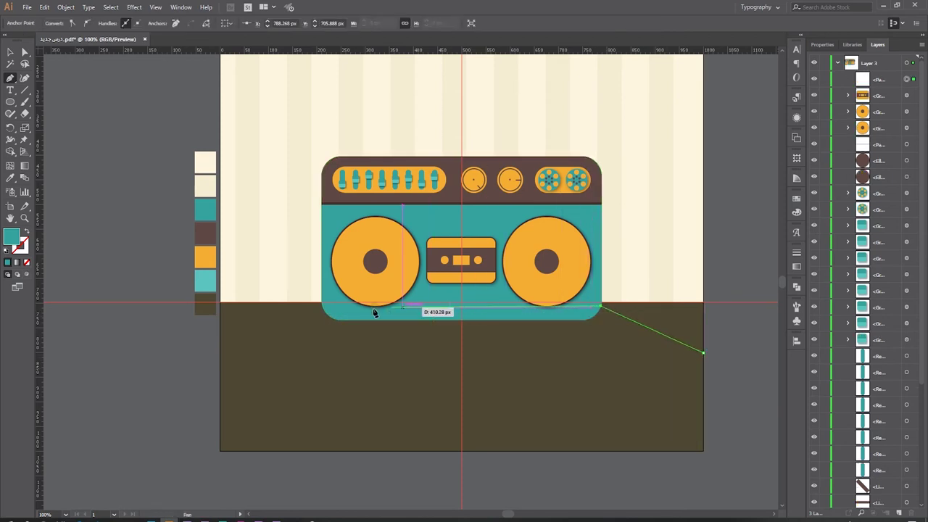
{"action": "left_click", "coordinate": [325, 310]}
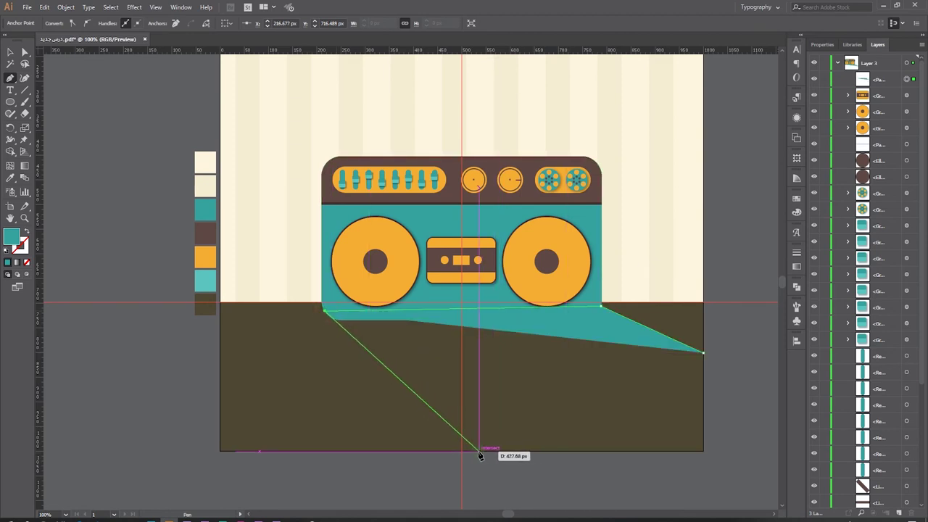
{"action": "left_click", "coordinate": [478, 451]}
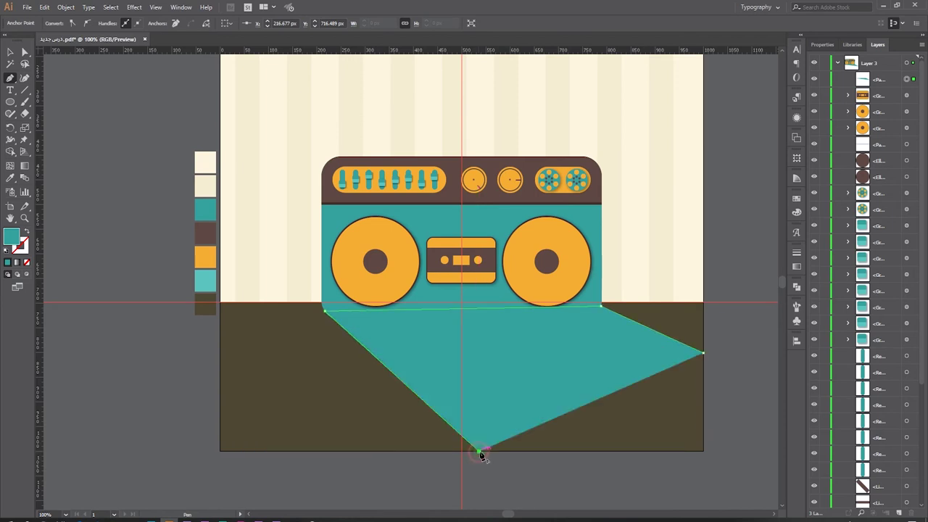
{"action": "left_click", "coordinate": [703, 451]}
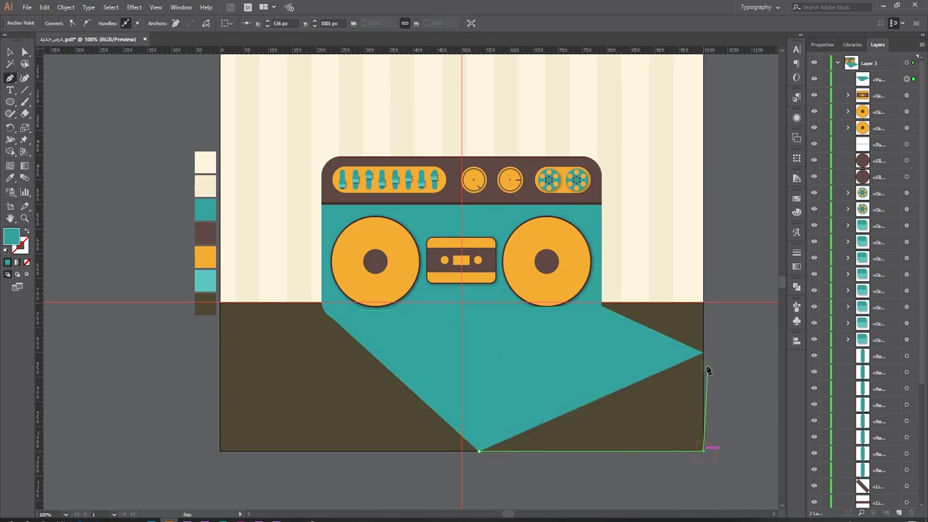
{"action": "left_click", "coordinate": [703, 352]}
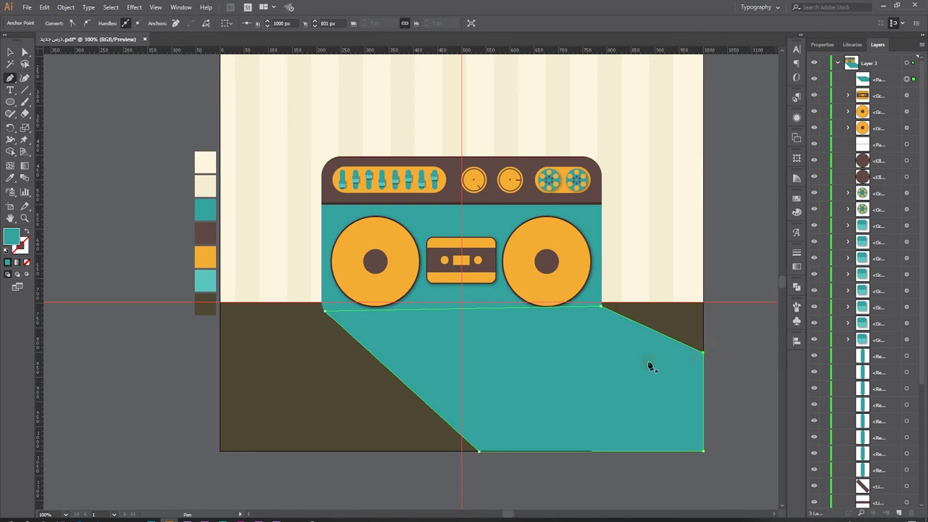
Step: Fill the shadow shape with near-black #111111
{"action": "left_click", "coordinate": [11, 179]}
{"action": "left_click", "coordinate": [300, 369]}
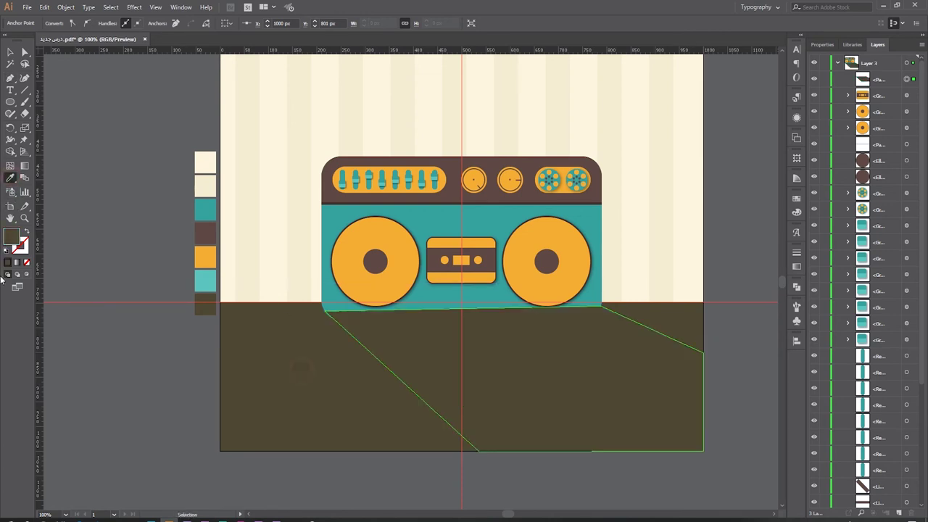
{"action": "double_click", "coordinate": [11, 238]}
{"action": "left_click_drag", "start_coordinate": [21, 145], "coordinate": [36, 151]}
{"action": "left_click", "coordinate": [240, 37]}
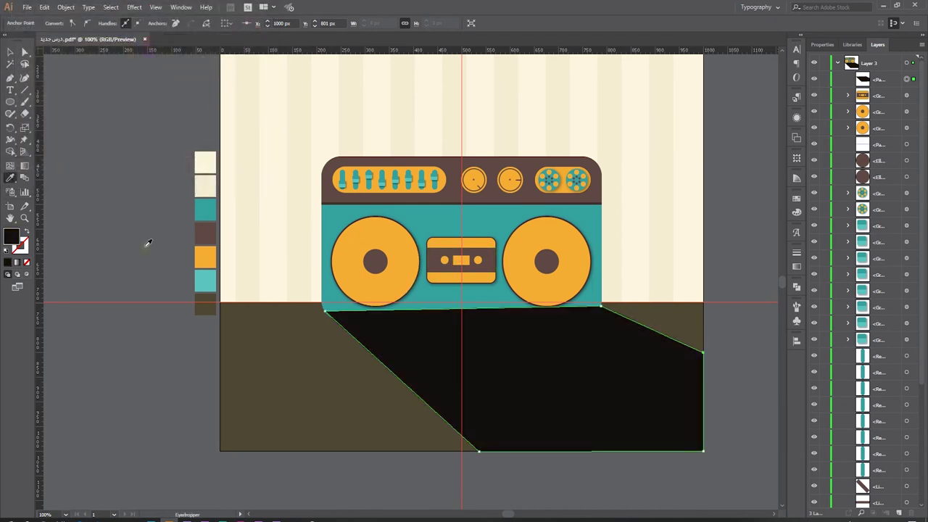
{"action": "double_click", "coordinate": [14, 238]}
{"action": "left_click_drag", "start_coordinate": [21, 145], "coordinate": [10, 150]}
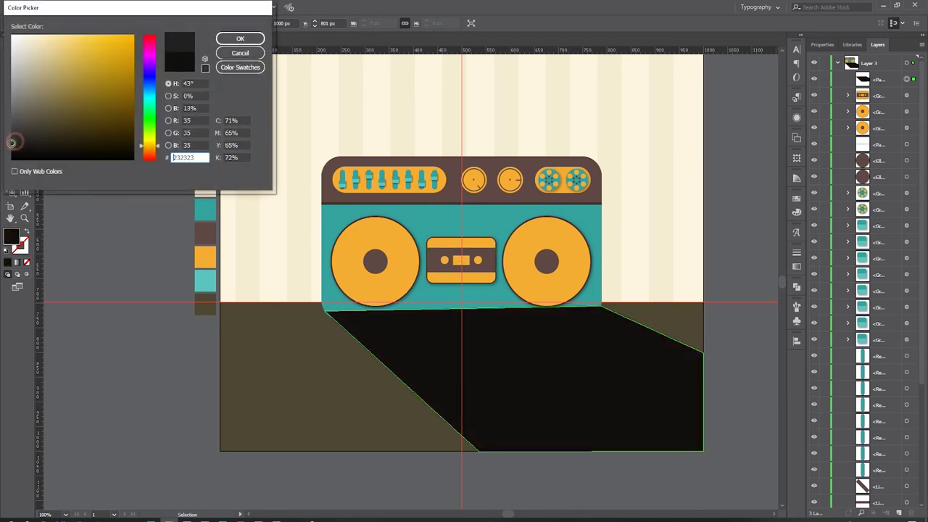
{"action": "left_click", "coordinate": [240, 38]}
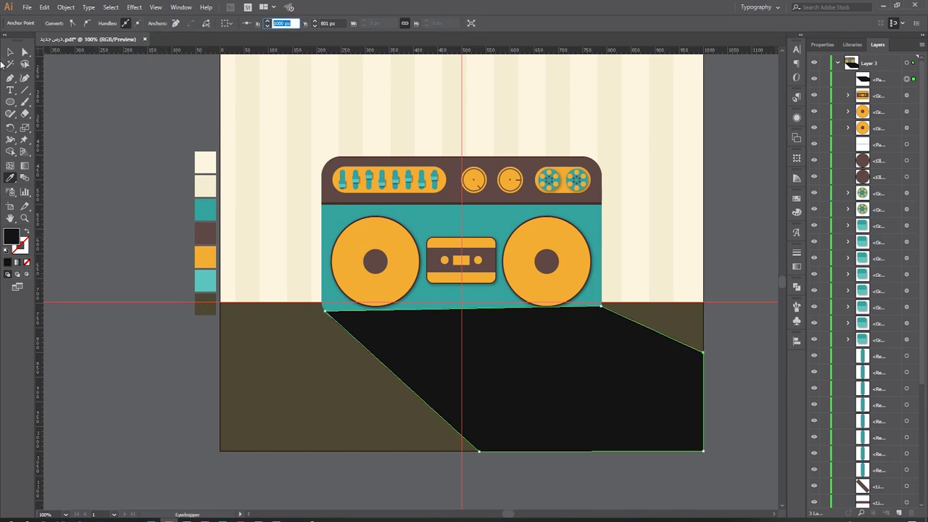
Step: Lower the shadow's opacity and move it below the boombox in the Layers panel
{"action": "left_click", "coordinate": [10, 52]}
{"action": "left_click", "coordinate": [570, 389]}
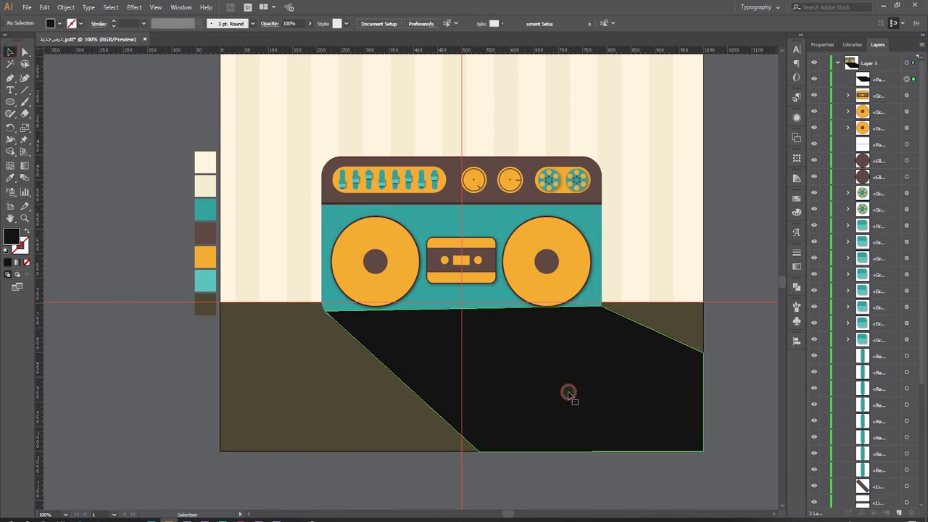
{"action": "left_click", "coordinate": [309, 24]}
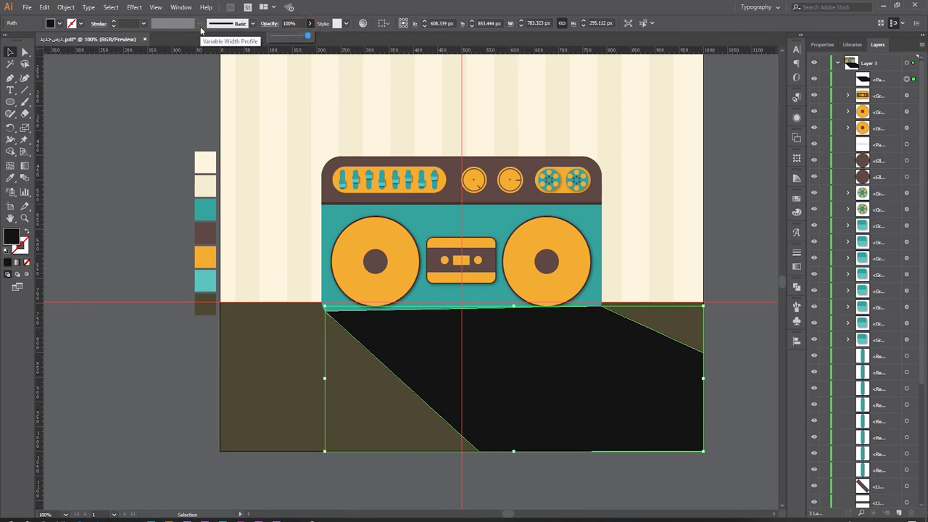
{"action": "left_click_drag", "start_coordinate": [292, 40], "coordinate": [287, 41]}
{"action": "mouse_move", "coordinate": [878, 80]}
{"action": "left_mouse_down"}
{"action": "mouse_move", "coordinate": [897, 307]}
{"action": "mouse_move", "coordinate": [883, 506]}
{"action": "left_mouse_up"}
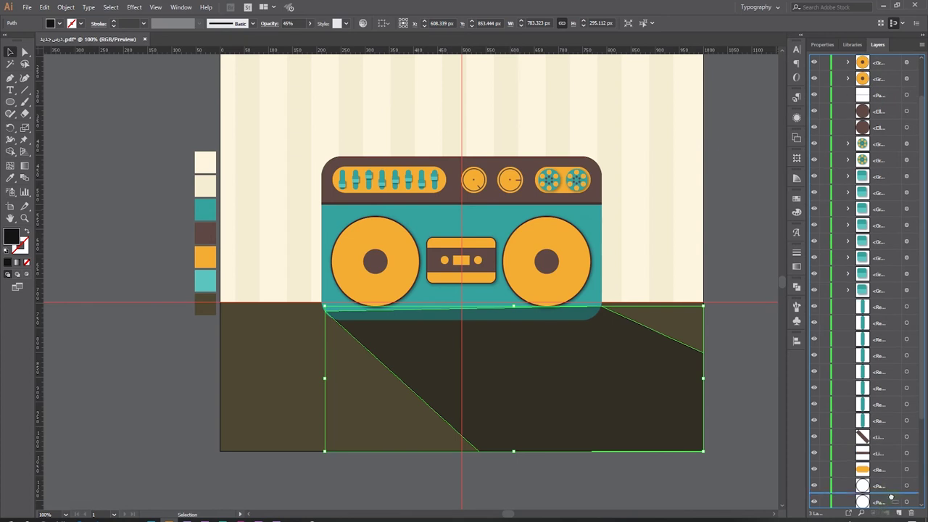
{"action": "mouse_move", "coordinate": [891, 497]}
{"action": "left_mouse_down"}
{"action": "mouse_move", "coordinate": [887, 347]}
{"action": "mouse_move", "coordinate": [891, 467]}
{"action": "mouse_move", "coordinate": [884, 472]}
{"action": "left_mouse_up"}
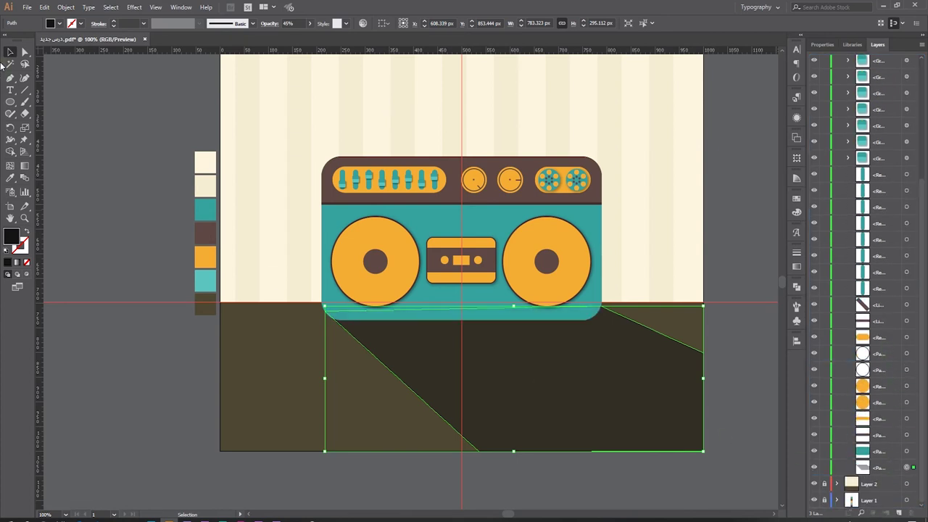
Step: Shift the shadow's bottom anchor right and snap its top-right anchor to the boombox corner
{"action": "left_click", "coordinate": [25, 53]}
{"action": "mouse_move", "coordinate": [479, 452]}
{"action": "left_mouse_down"}
{"action": "mouse_move", "coordinate": [542, 451]}
{"action": "mouse_move", "coordinate": [509, 451]}
{"action": "left_mouse_up"}
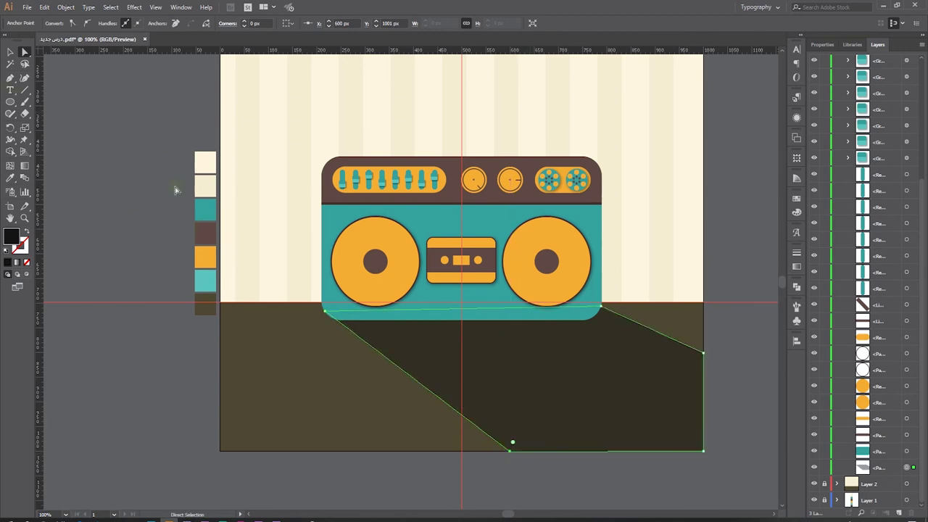
{"action": "left_click", "coordinate": [10, 53]}
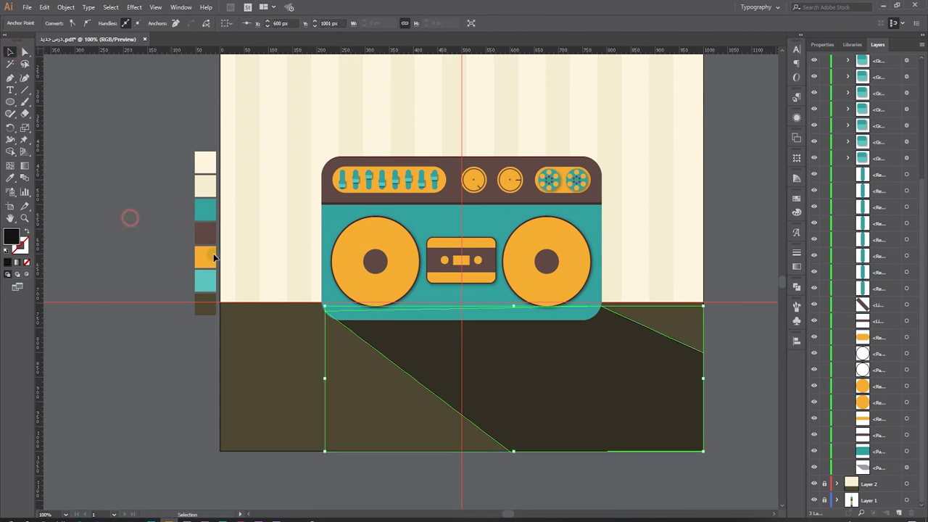
{"action": "left_click", "coordinate": [261, 250]}
{"action": "left_click", "coordinate": [607, 322]}
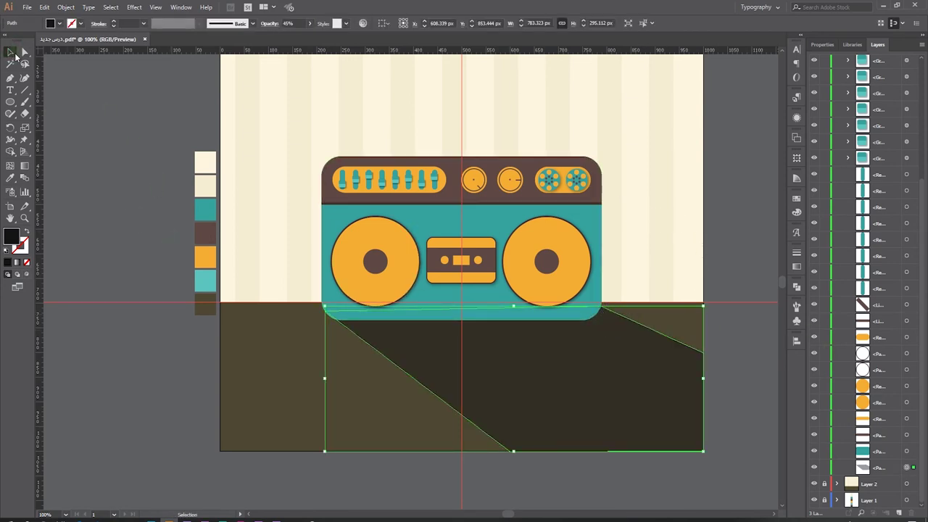
{"action": "left_click", "coordinate": [24, 52]}
{"action": "left_click_drag", "start_coordinate": [600, 310], "coordinate": [595, 314]}
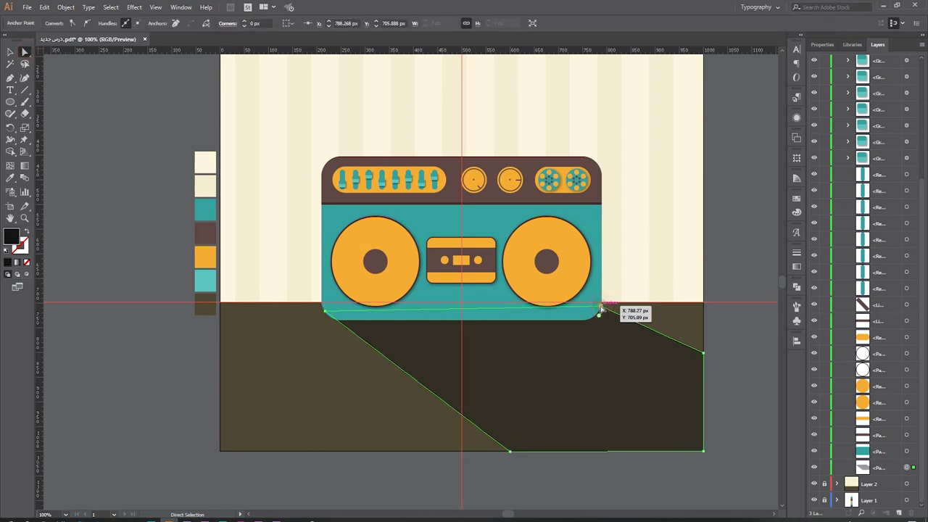
{"action": "left_click_drag", "start_coordinate": [595, 314], "coordinate": [596, 315]}
Step: Set the whole shadow shape's opacity to 40%
{"action": "left_click", "coordinate": [82, 154]}
{"action": "left_click", "coordinate": [11, 52]}
{"action": "left_click", "coordinate": [540, 379]}
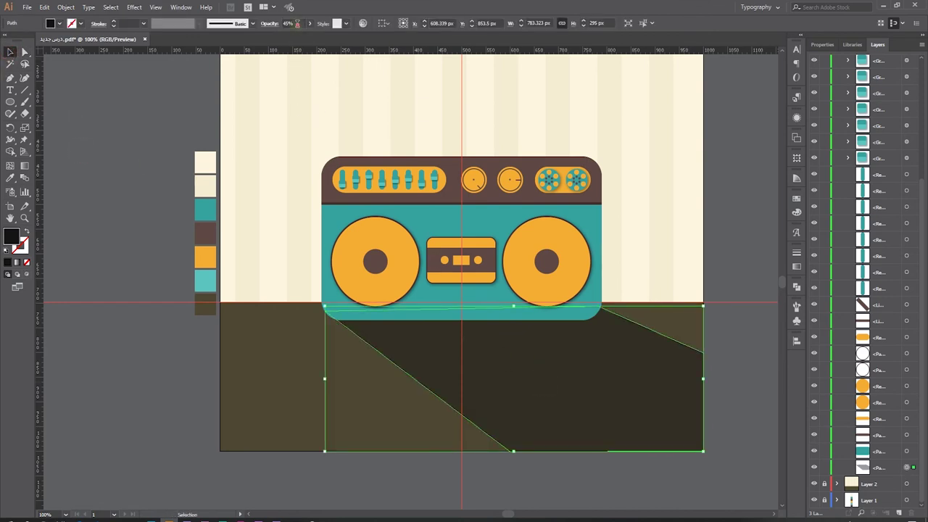
{"action": "key", "text": "Return"}
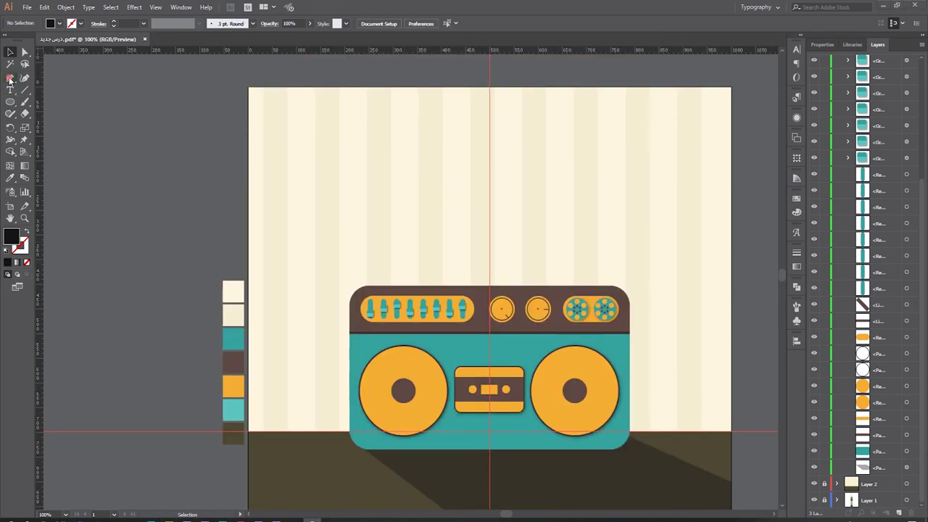
Step: Draw a narrow triangular spike above the boombox's right side and fill it with a sampled colour
{"action": "left_click", "coordinate": [9, 78]}
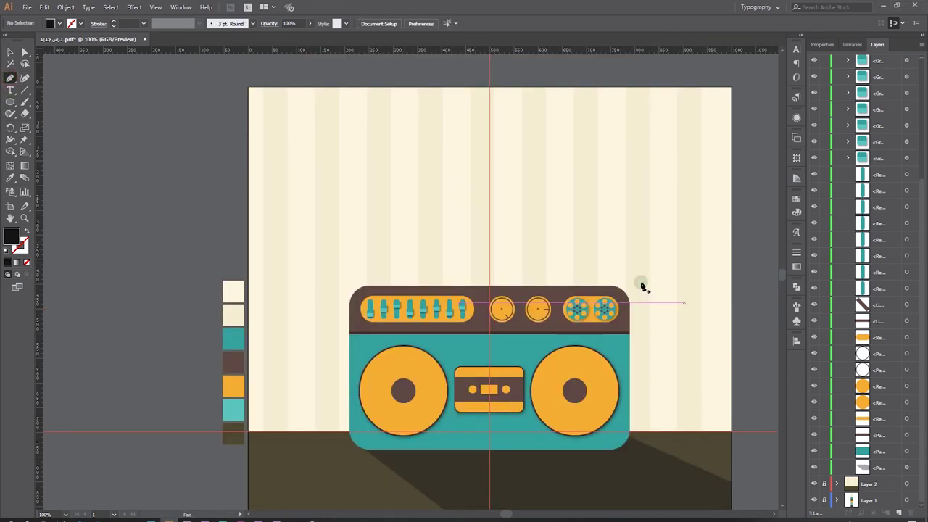
{"action": "left_click", "coordinate": [642, 276]}
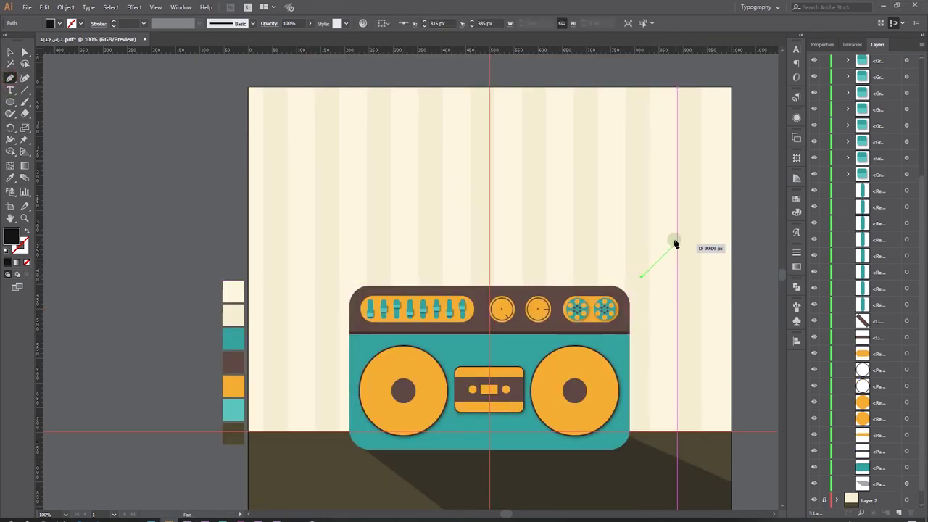
{"action": "left_click_drag", "start_coordinate": [658, 236], "coordinate": [657, 238]}
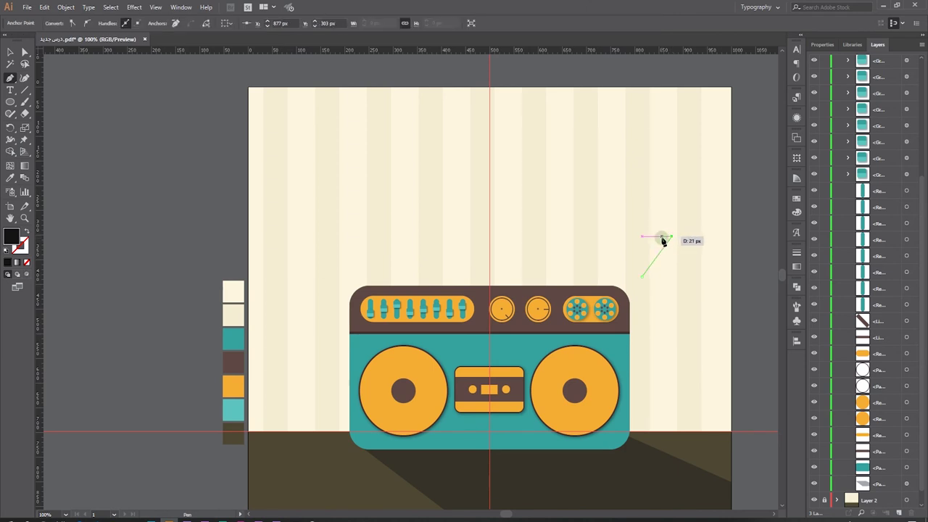
{"action": "left_click", "coordinate": [642, 286]}
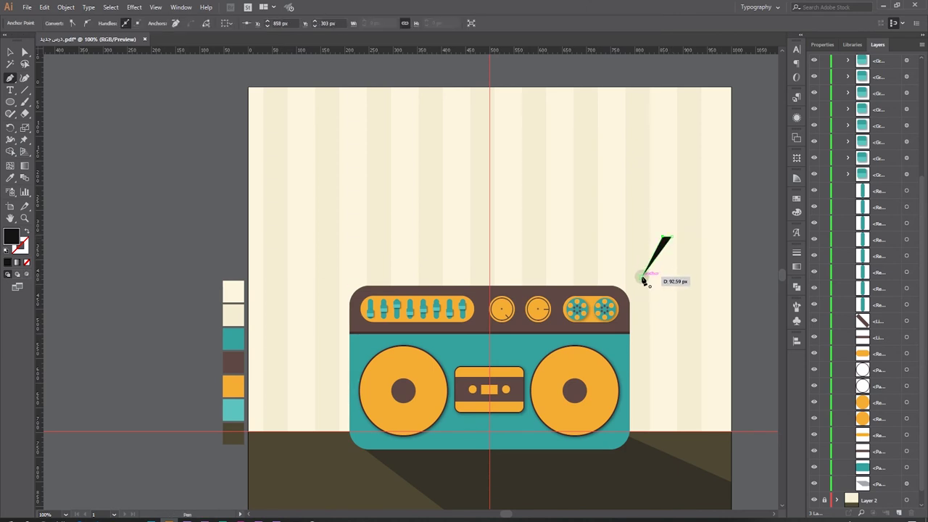
{"action": "left_click", "coordinate": [641, 278]}
{"action": "left_click", "coordinate": [505, 345]}
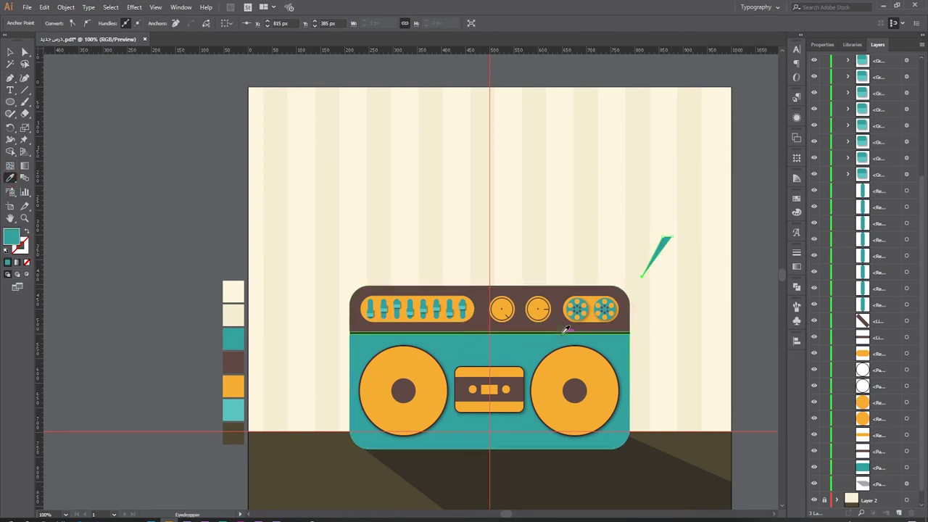
Step: Draw a closed zigzag lightning bolt shape above the boombox
{"action": "left_click", "coordinate": [7, 49]}
{"action": "left_click", "coordinate": [10, 78]}
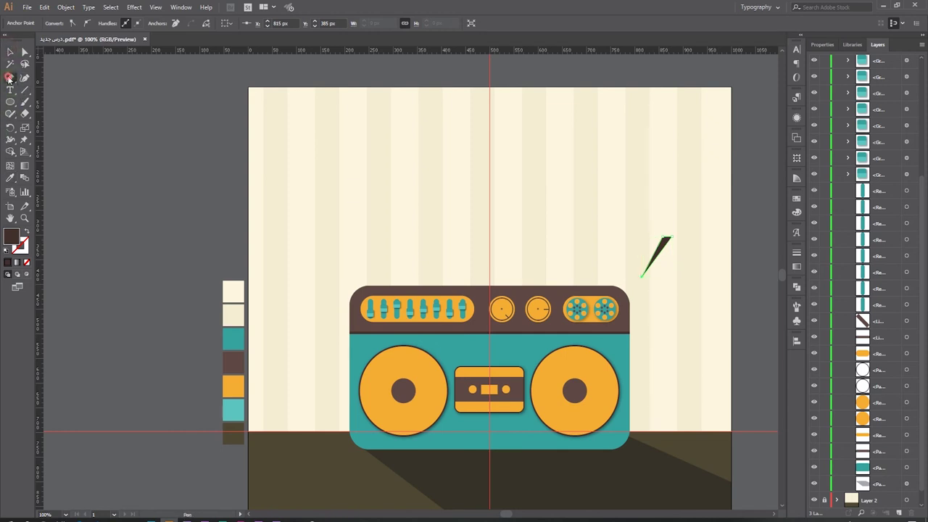
{"action": "left_click", "coordinate": [599, 261]}
{"action": "left_click", "coordinate": [615, 202]}
{"action": "left_click", "coordinate": [603, 207]}
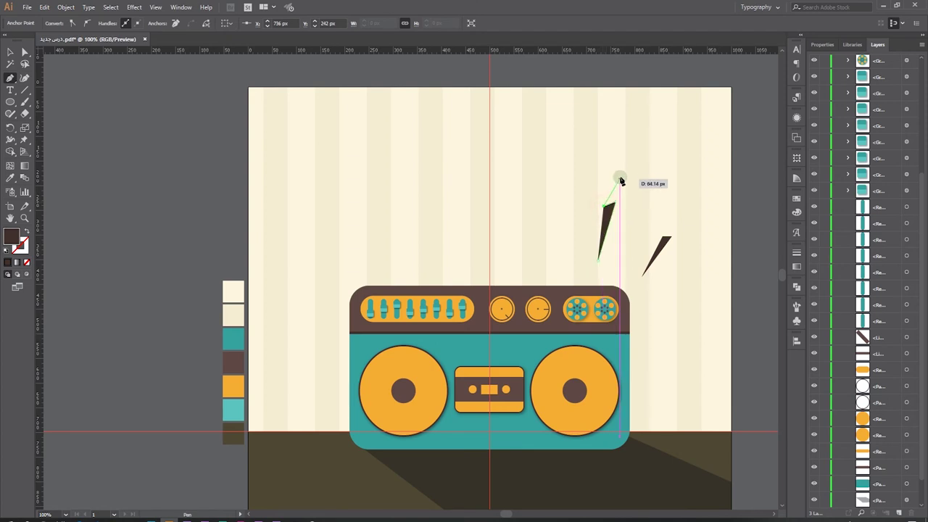
{"action": "left_click", "coordinate": [614, 161]}
{"action": "left_click", "coordinate": [603, 163]}
{"action": "left_click", "coordinate": [608, 134]}
{"action": "left_click", "coordinate": [600, 168]}
{"action": "left_click", "coordinate": [608, 169]}
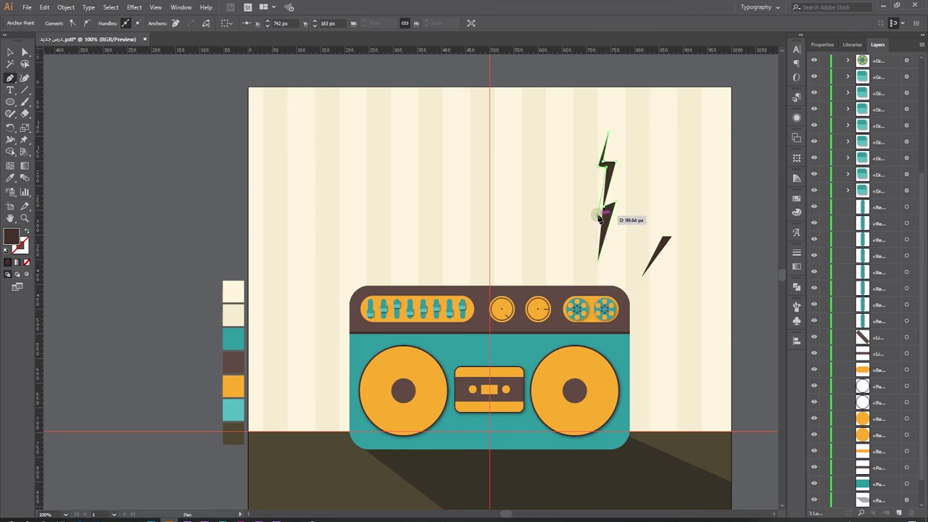
{"action": "left_click", "coordinate": [595, 213]}
{"action": "left_click", "coordinate": [608, 213]}
{"action": "left_click", "coordinate": [599, 262]}
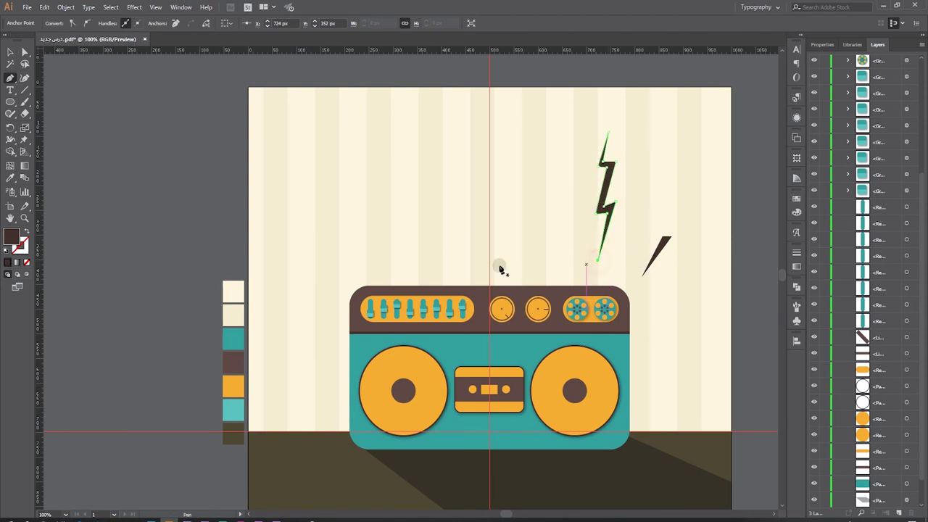
Step: Draw a thin vertical sliver shape just left of the bolt
{"action": "left_click", "coordinate": [547, 257]}
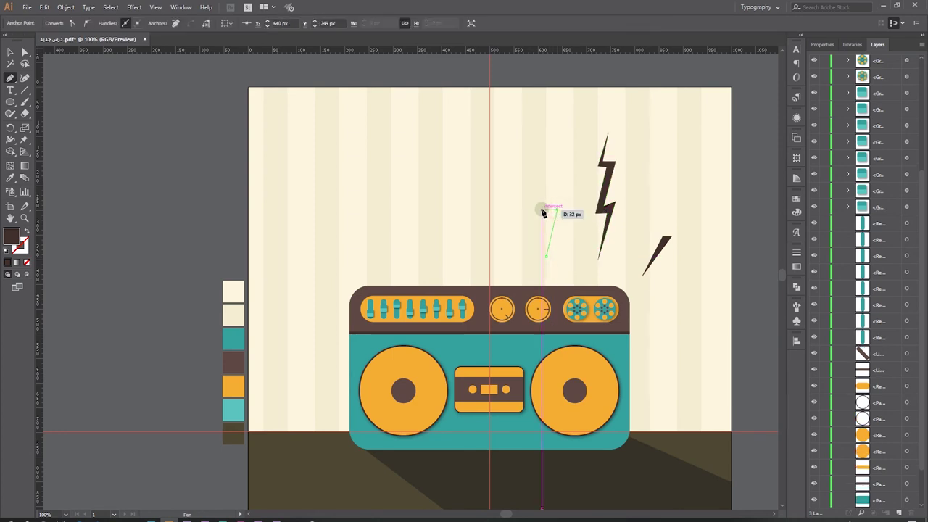
{"action": "left_click", "coordinate": [546, 211]}
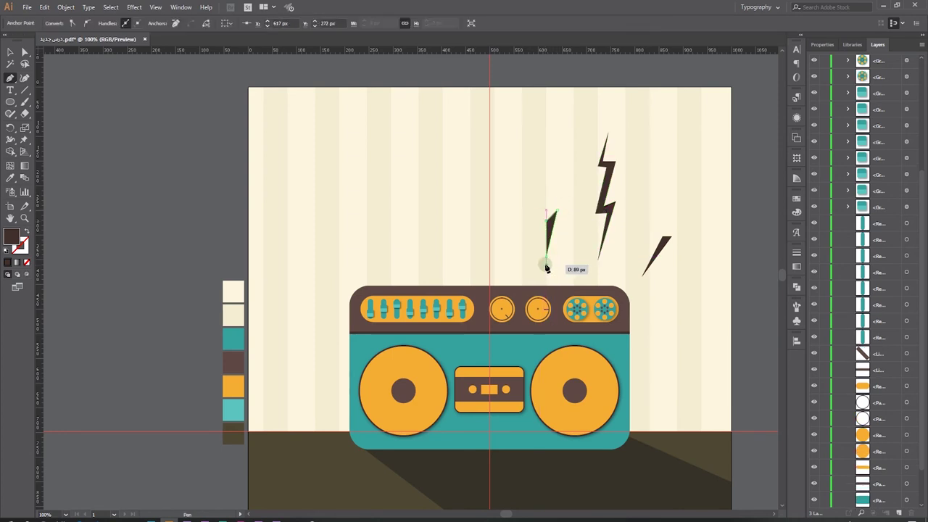
{"action": "left_click", "coordinate": [547, 258]}
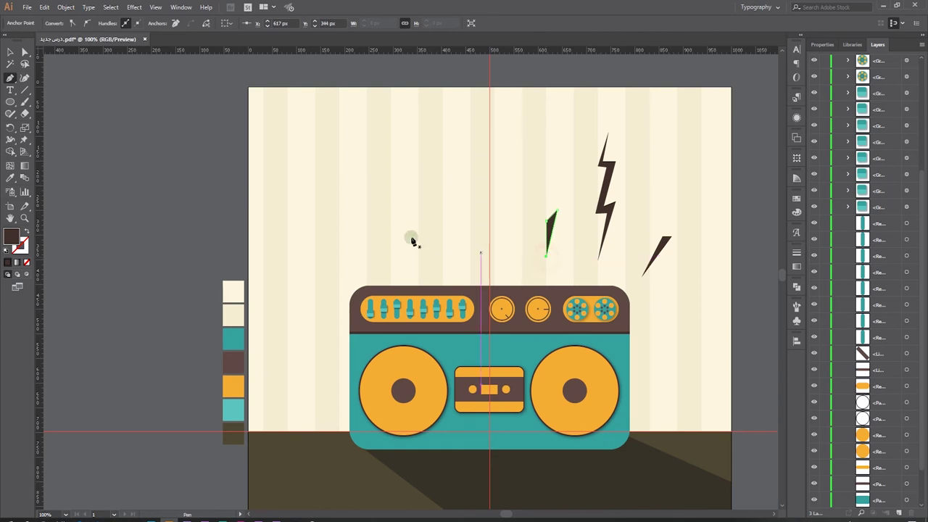
{"action": "left_click", "coordinate": [10, 52]}
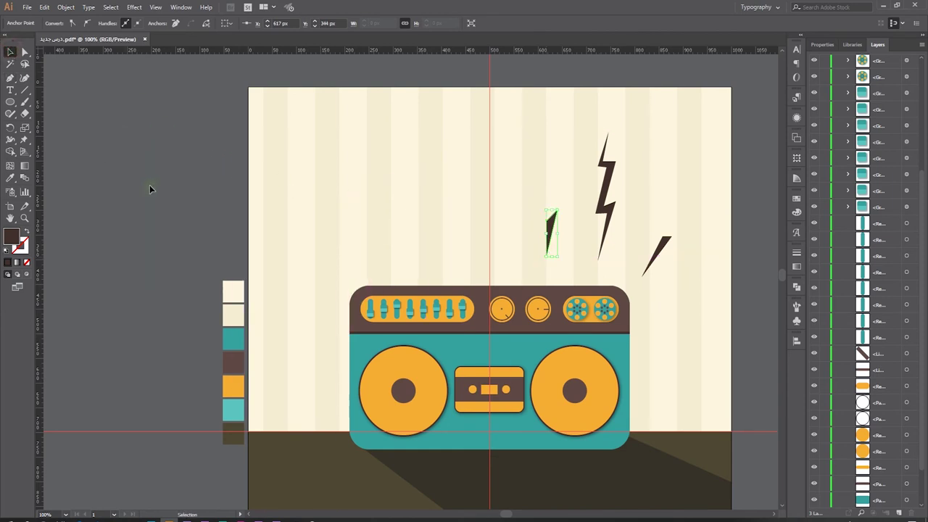
Step: Duplicate the big bolt to the left, tilt it, and copy the small shard further left
{"action": "left_click", "coordinate": [150, 186]}
{"action": "left_click_drag", "start_coordinate": [596, 210], "coordinate": [457, 203]}
{"action": "left_click_drag", "start_coordinate": [478, 121], "coordinate": [462, 132]}
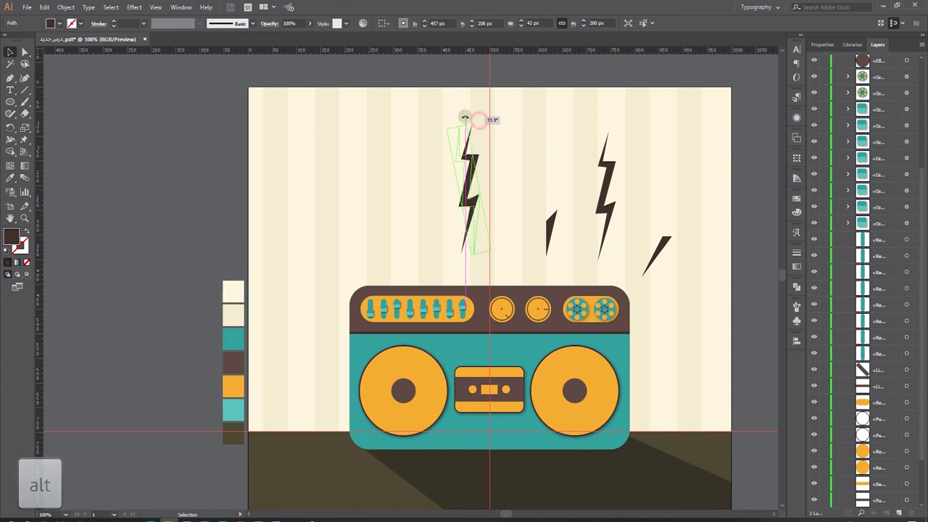
{"action": "left_click_drag", "start_coordinate": [465, 172], "coordinate": [370, 200]}
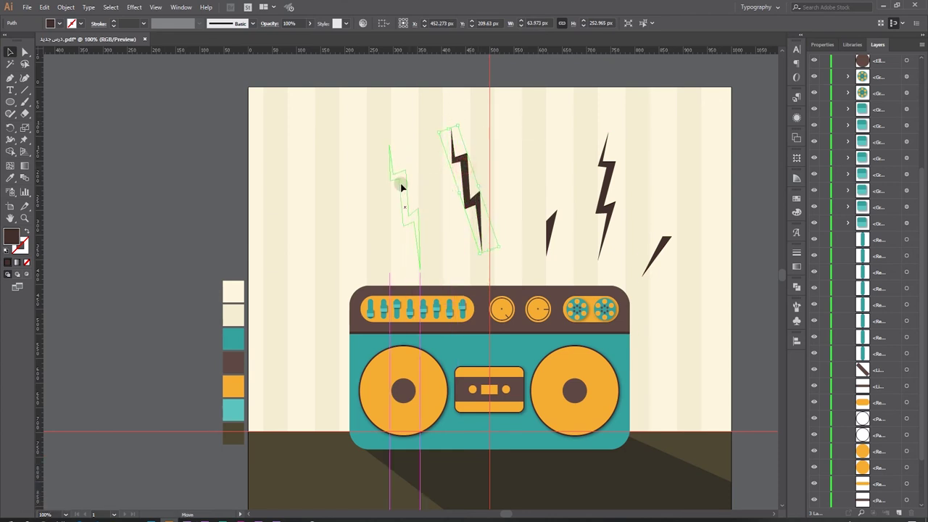
{"action": "mouse_move", "coordinate": [548, 232]}
{"action": "left_mouse_down"}
{"action": "mouse_move", "coordinate": [366, 247]}
{"action": "mouse_move", "coordinate": [337, 240]}
{"action": "mouse_move", "coordinate": [335, 216]}
{"action": "mouse_move", "coordinate": [323, 209]}
{"action": "left_mouse_up"}
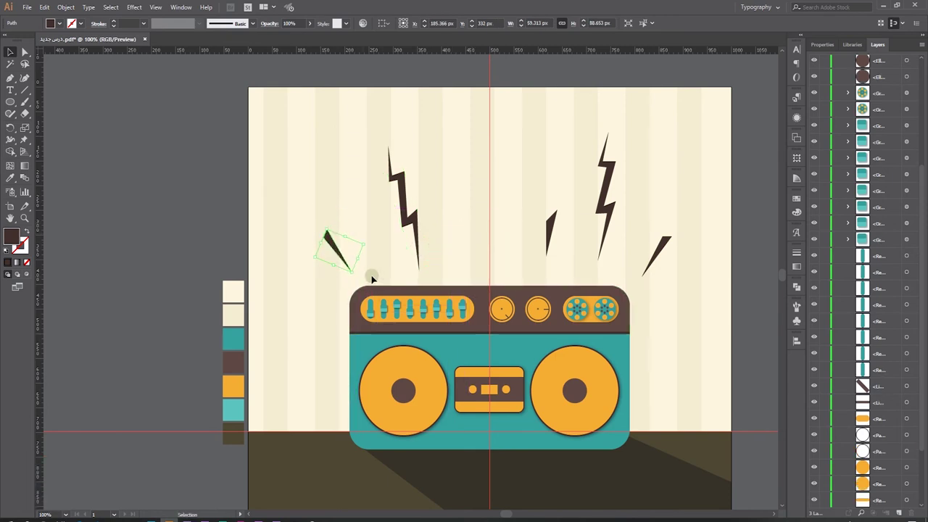
Step: Copy the left shard toward the centre, reflect it vertically, and rotate it upright
{"action": "left_click", "coordinate": [288, 209]}
{"action": "left_click", "coordinate": [12, 79]}
{"action": "left_click", "coordinate": [9, 53]}
{"action": "left_click_drag", "start_coordinate": [330, 242], "coordinate": [444, 239]}
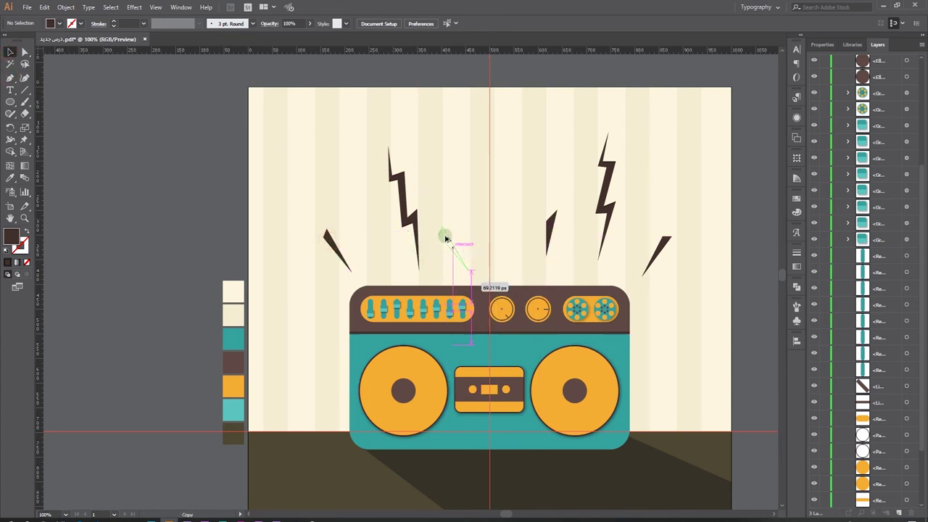
{"action": "right_click", "coordinate": [450, 240]}
{"action": "mouse_move", "coordinate": [478, 381]}
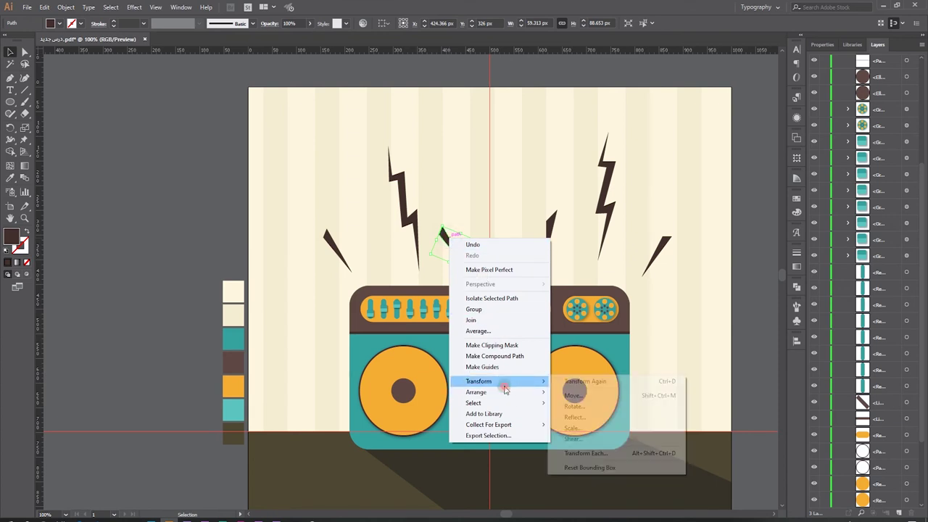
{"action": "left_click", "coordinate": [574, 418]}
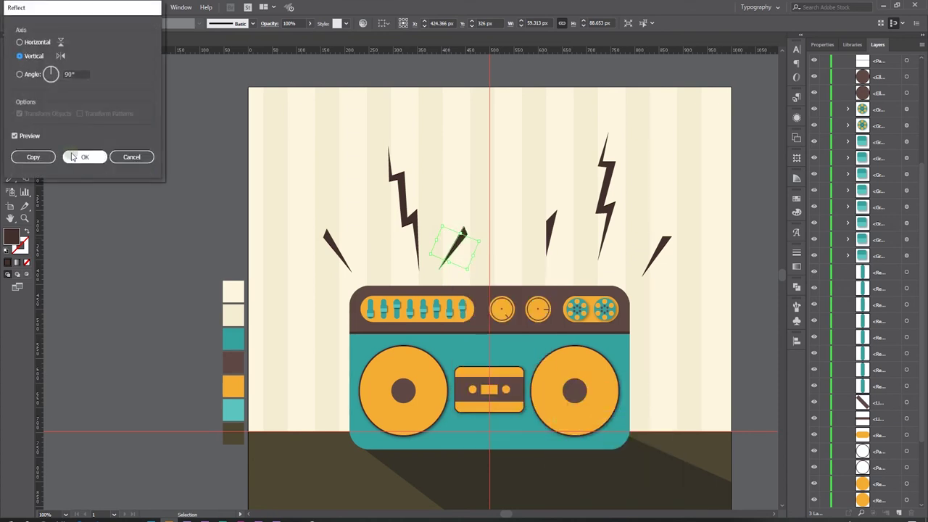
{"action": "left_click", "coordinate": [80, 156]}
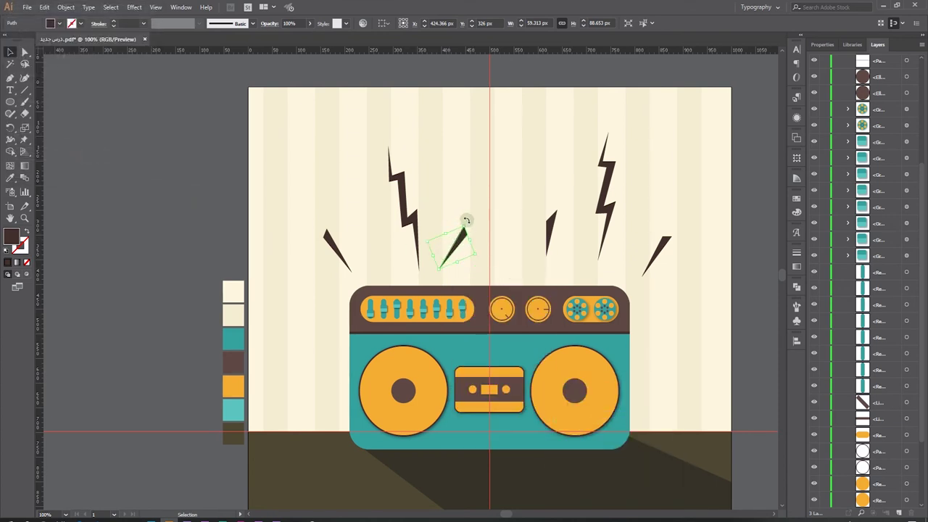
{"action": "mouse_move", "coordinate": [465, 220]}
{"action": "left_mouse_down"}
{"action": "mouse_move", "coordinate": [447, 218]}
{"action": "mouse_move", "coordinate": [442, 203]}
{"action": "mouse_move", "coordinate": [455, 225]}
{"action": "left_mouse_up"}
Step: Nudge the big bolt left and draw a new tall zigzag bolt at the centre
{"action": "left_click_drag", "start_coordinate": [397, 223], "coordinate": [363, 223]}
{"action": "key", "text": "p"}
{"action": "mouse_move", "coordinate": [489, 266]}
{"action": "left_mouse_down"}
{"action": "mouse_move", "coordinate": [497, 224]}
{"action": "mouse_move", "coordinate": [482, 233]}
{"action": "mouse_move", "coordinate": [496, 189]}
{"action": "mouse_move", "coordinate": [477, 175]}
{"action": "mouse_move", "coordinate": [484, 183]}
{"action": "left_mouse_up"}
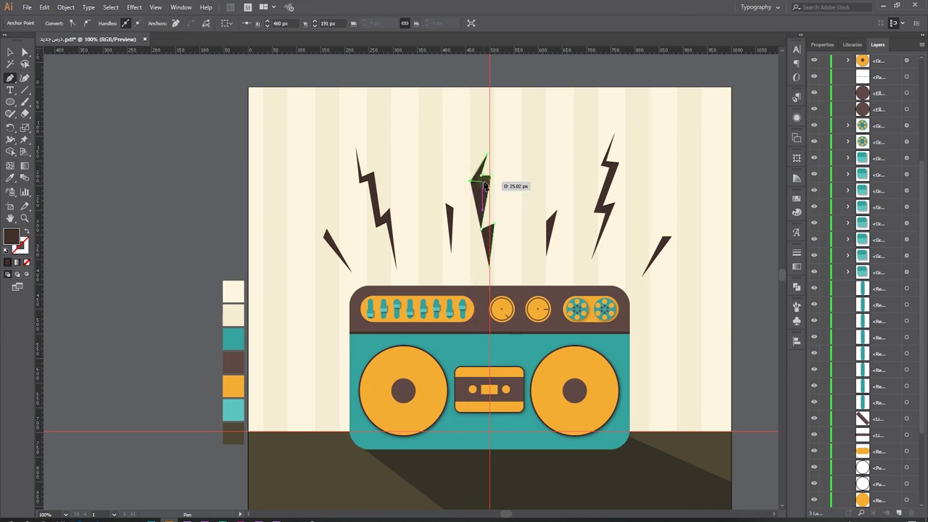
{"action": "left_click_drag", "start_coordinate": [485, 186], "coordinate": [473, 239]}
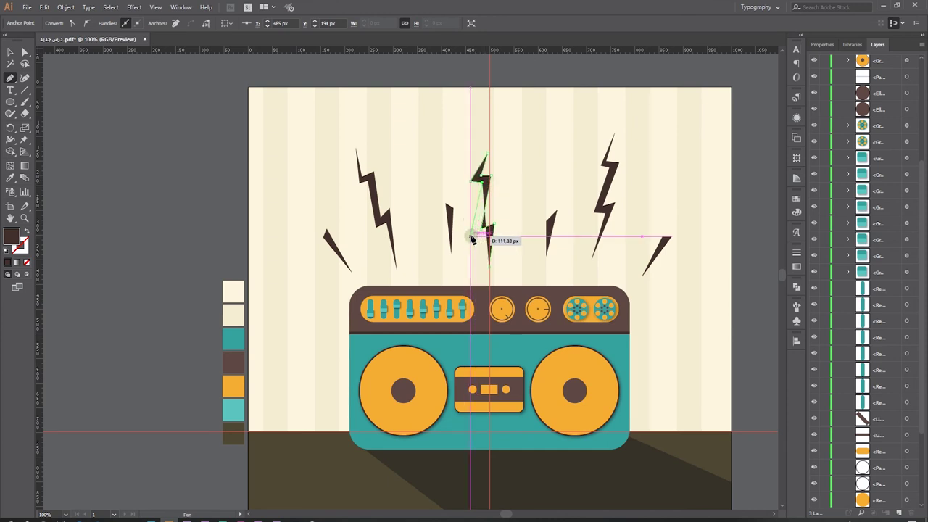
{"action": "mouse_move", "coordinate": [473, 239]}
{"action": "left_mouse_down"}
{"action": "mouse_move", "coordinate": [491, 236]}
{"action": "mouse_move", "coordinate": [491, 271]}
{"action": "left_mouse_up"}
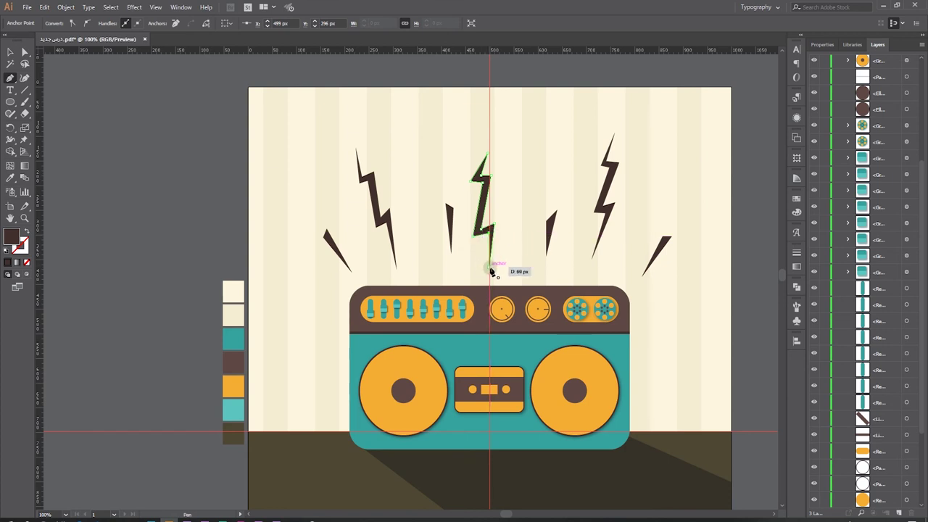
{"action": "key", "text": "v"}
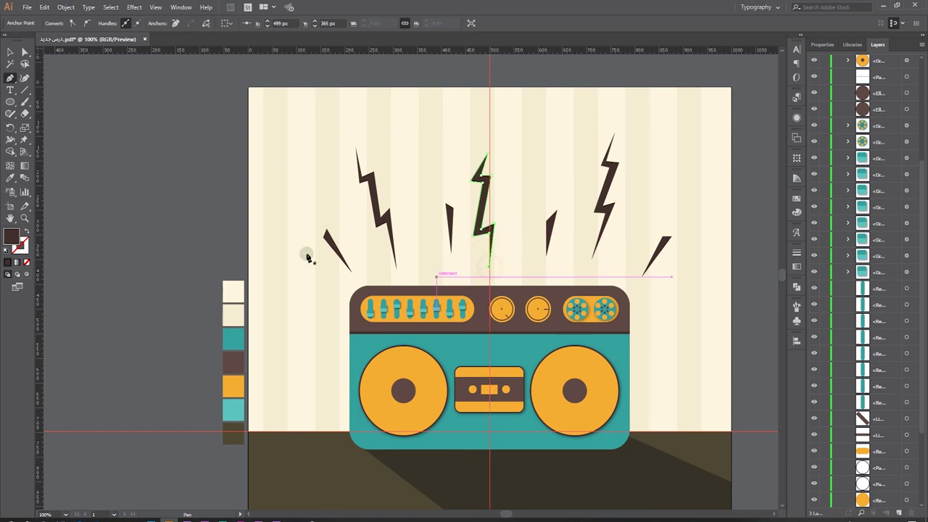
{"action": "scroll", "coordinate": [307, 254], "scroll_direction": "down", "scroll_amount": 2}
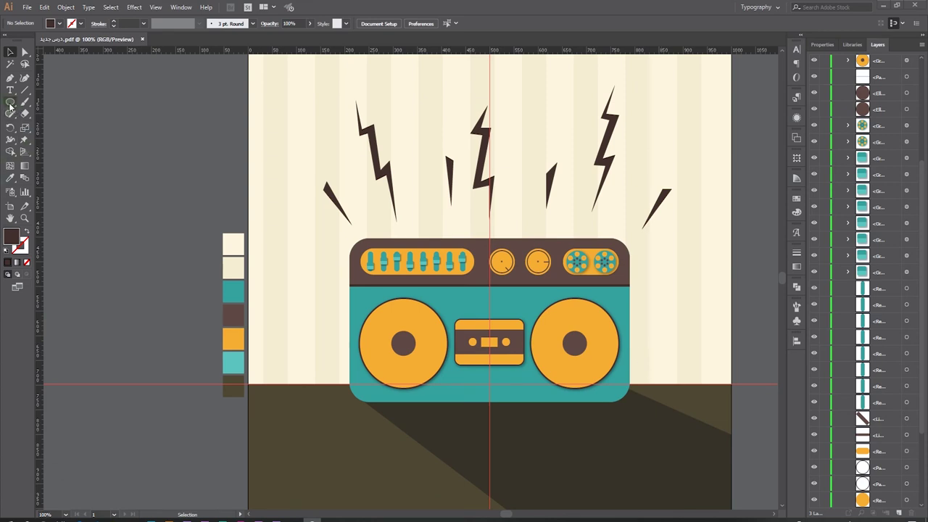
Step: Draw a wide rounded rectangle above the boombox and shift it slightly right
{"action": "left_click_drag", "start_coordinate": [10, 106], "coordinate": [51, 113]}
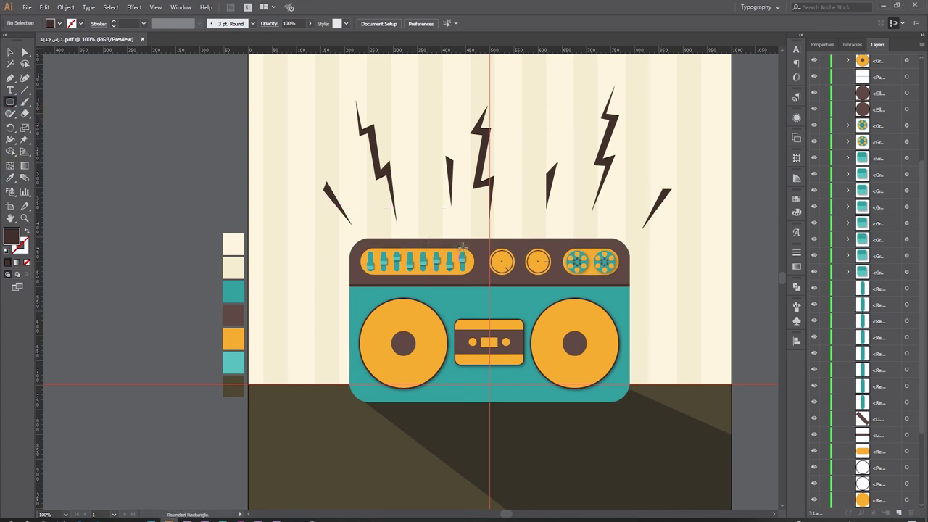
{"action": "left_click_drag", "start_coordinate": [533, 210], "coordinate": [419, 212]}
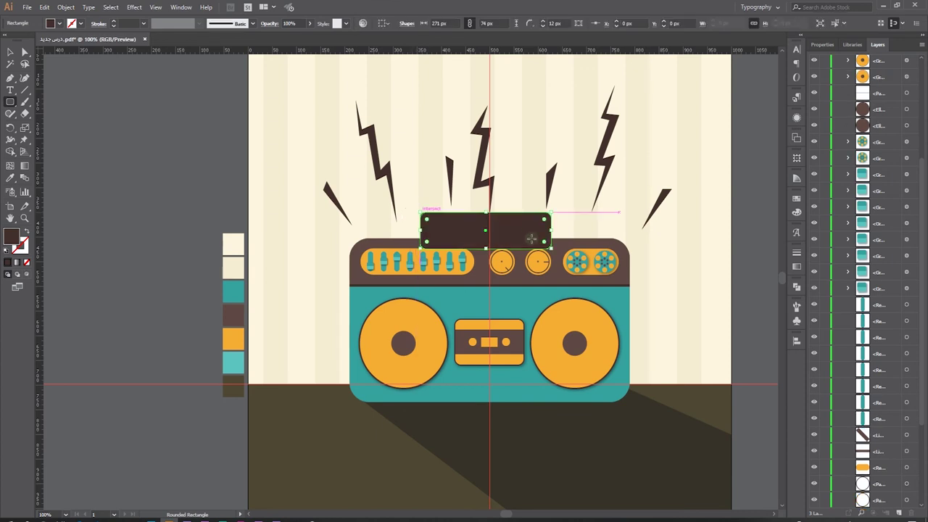
{"action": "left_click", "coordinate": [9, 51]}
{"action": "left_click_drag", "start_coordinate": [508, 227], "coordinate": [513, 229]}
Step: Swap the rectangle's fill to stroke at 40 pt, then 20 pt, and lower it onto the boombox
{"action": "key", "text": "i"}
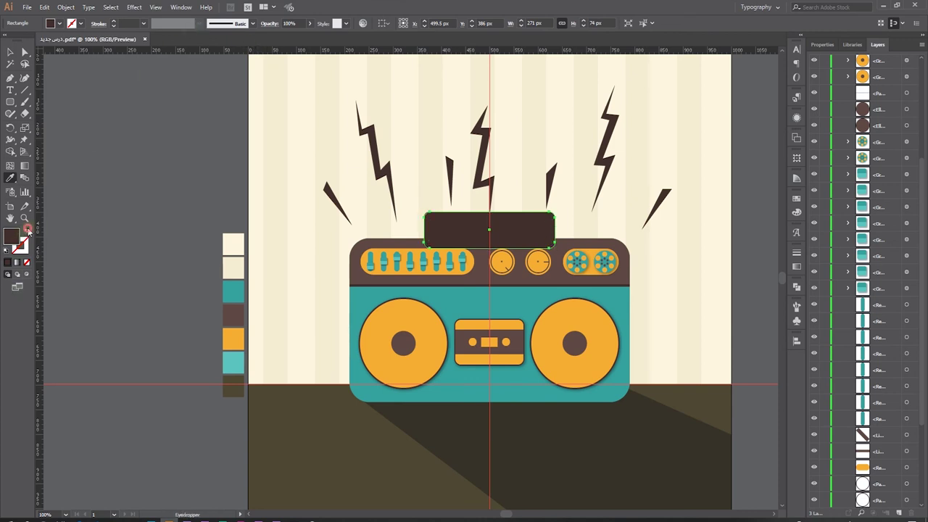
{"action": "left_click", "coordinate": [27, 230]}
{"action": "left_click", "coordinate": [143, 23]}
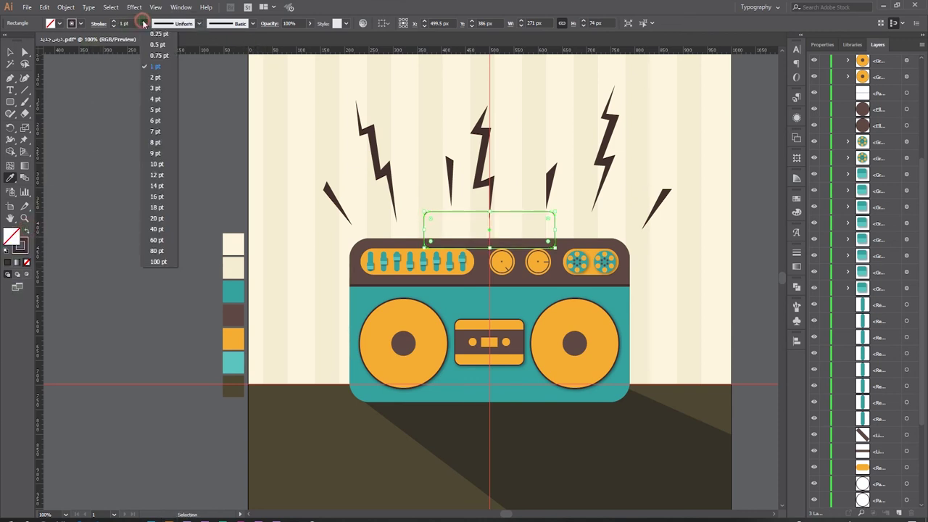
{"action": "left_click", "coordinate": [160, 229]}
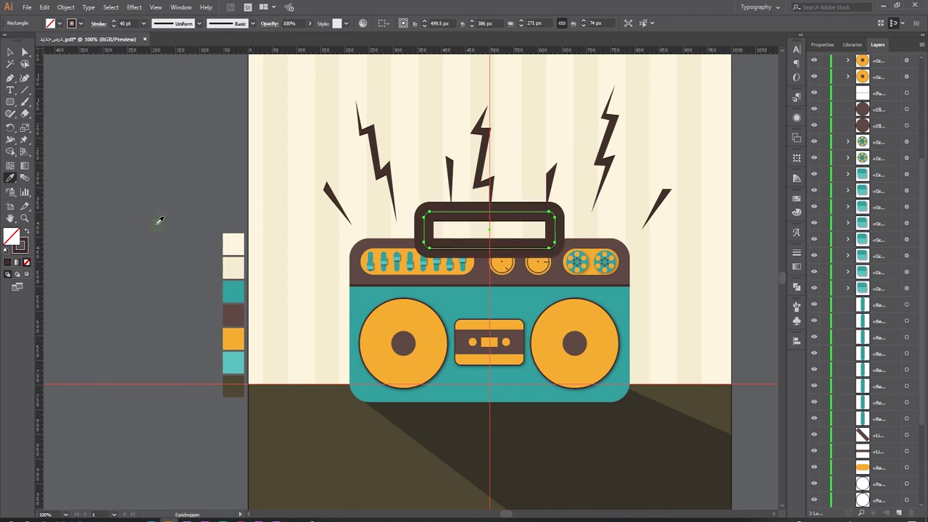
{"action": "key", "text": "v"}
{"action": "left_click", "coordinate": [143, 23]}
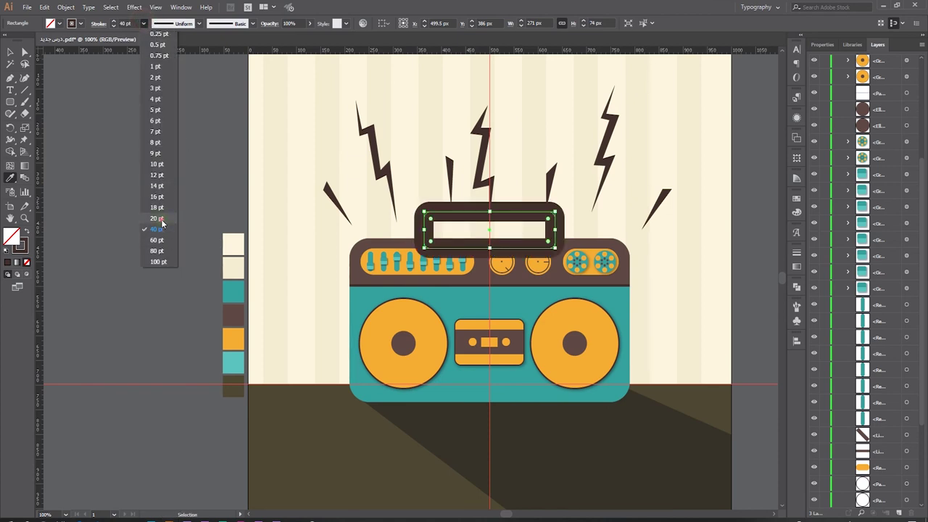
{"action": "left_click", "coordinate": [160, 210]}
{"action": "key", "text": "i"}
{"action": "left_click", "coordinate": [10, 52]}
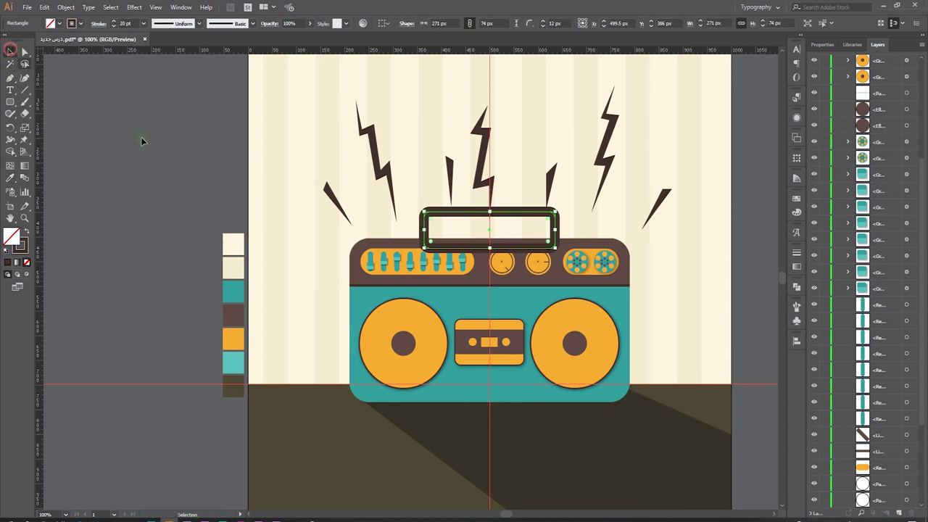
{"action": "left_click_drag", "start_coordinate": [556, 225], "coordinate": [555, 233]}
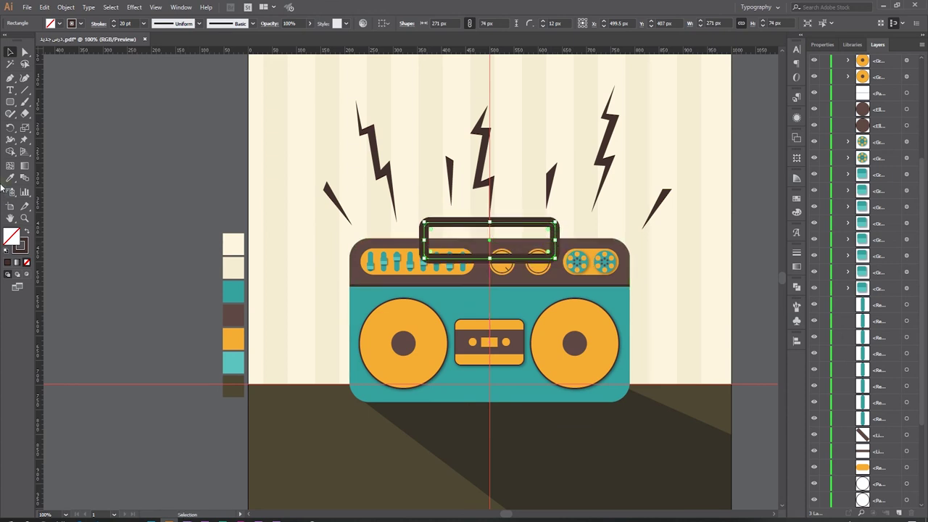
Step: Zoom in on the boombox top and reduce the handle stroke to 16 pt
{"action": "left_click", "coordinate": [26, 219]}
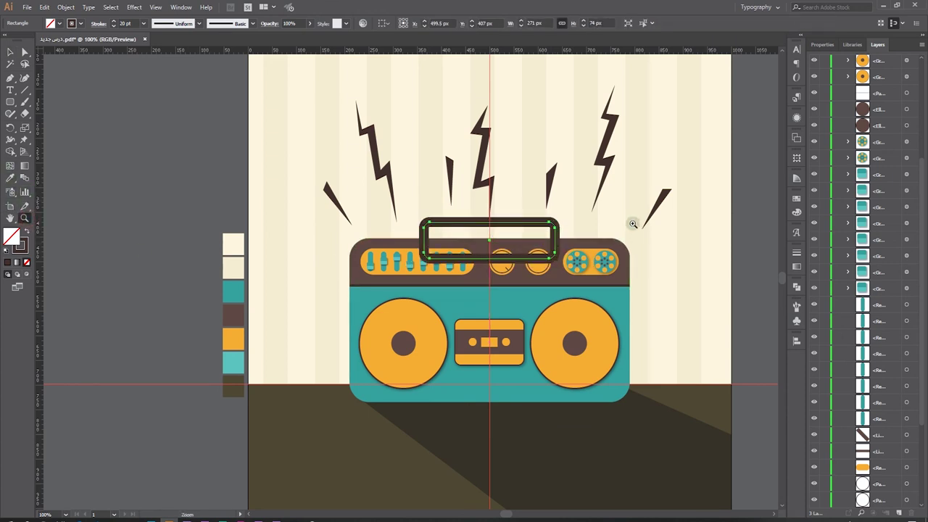
{"action": "left_click_drag", "start_coordinate": [611, 208], "coordinate": [352, 313]}
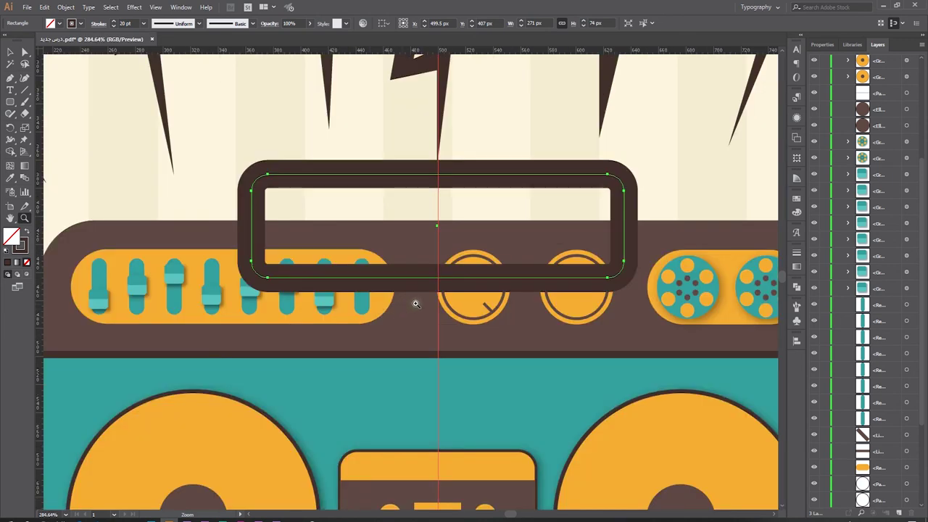
{"action": "key", "text": "v"}
{"action": "left_click", "coordinate": [113, 26]}
{"action": "left_click", "coordinate": [113, 26]}
{"action": "left_click", "coordinate": [113, 26]}
{"action": "left_click", "coordinate": [113, 26]}
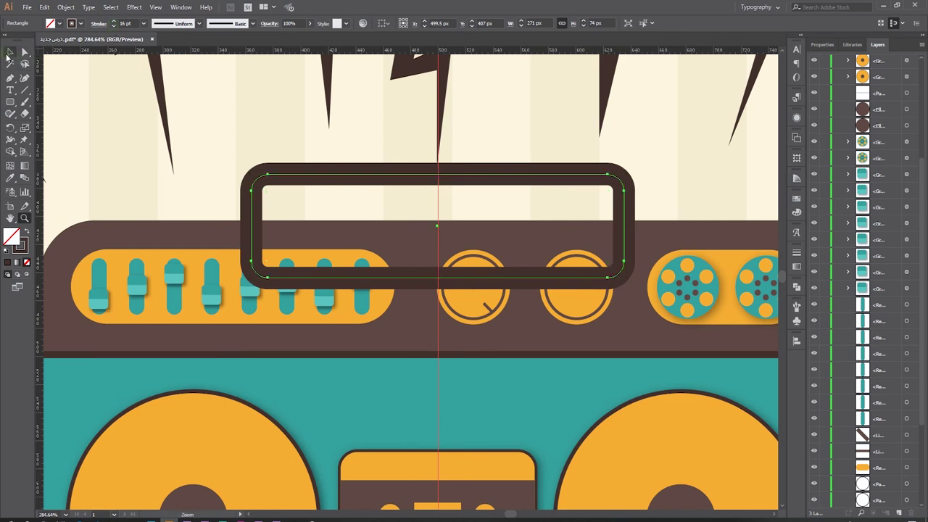
Step: Expand the handle's stroke into filled shapes with Object > Expand
{"action": "left_click", "coordinate": [528, 186]}
{"action": "left_click", "coordinate": [68, 8]}
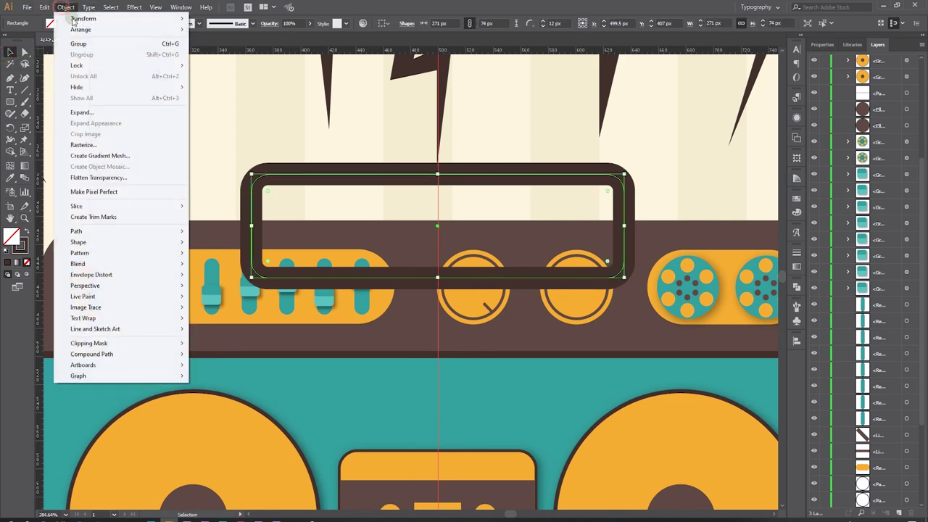
{"action": "left_click", "coordinate": [95, 112]}
{"action": "left_click", "coordinate": [30, 143]}
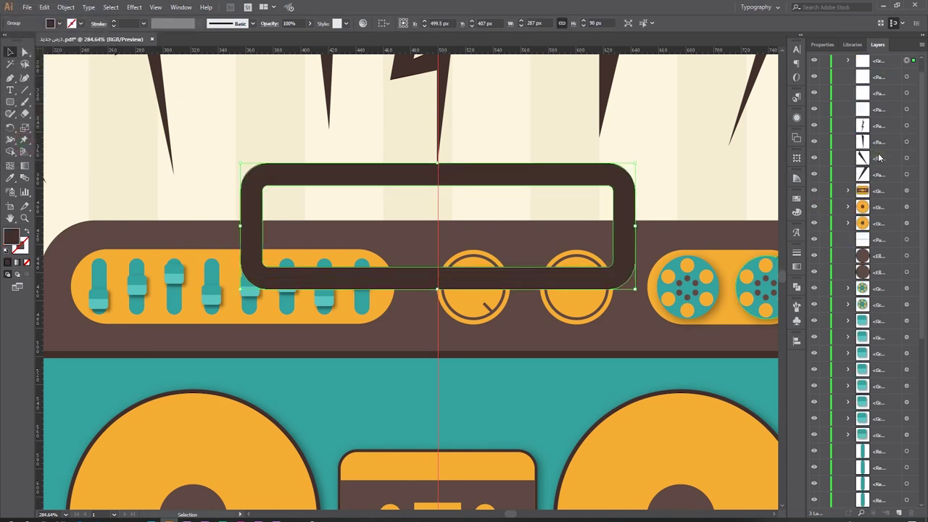
Step: Move the handle group below the top panel in the Layers panel
{"action": "scroll", "coordinate": [885, 145], "scroll_direction": "up", "scroll_amount": 5}
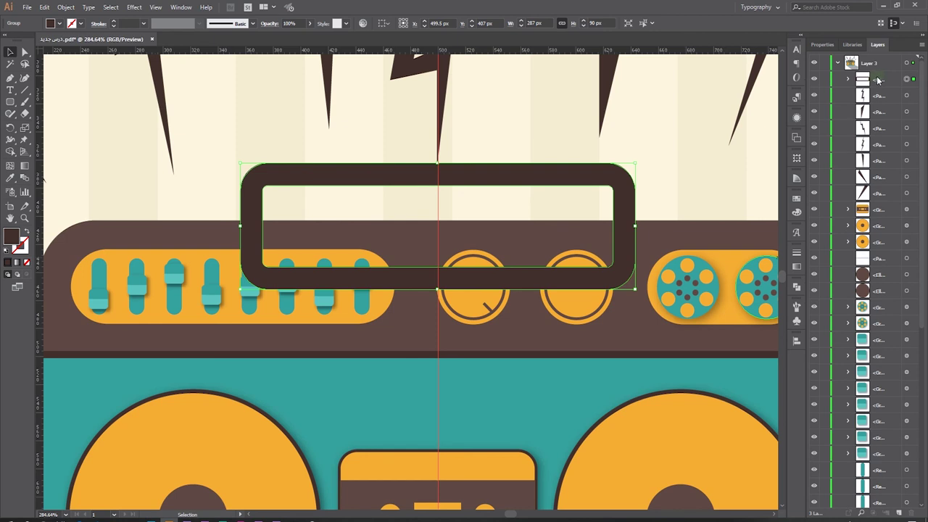
{"action": "left_click_drag", "start_coordinate": [877, 79], "coordinate": [870, 515]}
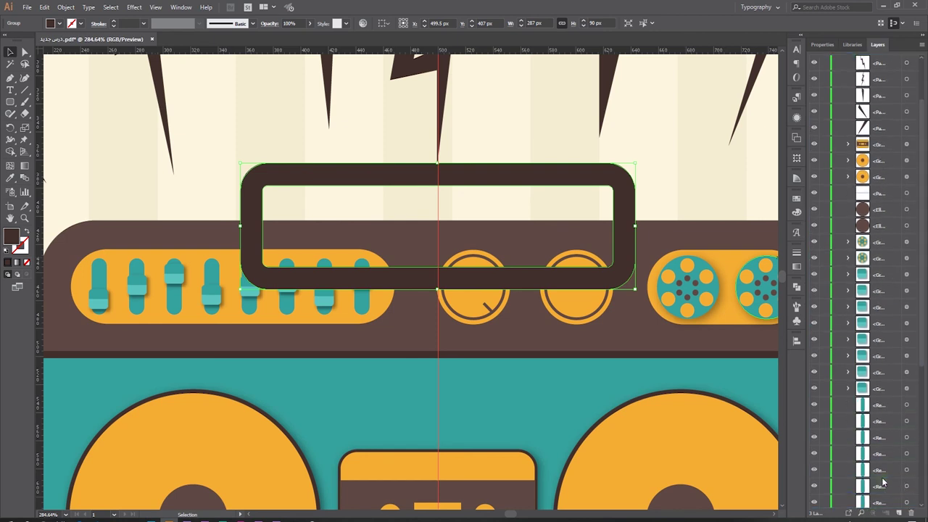
{"action": "left_click_drag", "start_coordinate": [881, 478], "coordinate": [878, 338]}
{"action": "mouse_move", "coordinate": [877, 243]}
{"action": "left_mouse_down"}
{"action": "mouse_move", "coordinate": [881, 462]}
{"action": "mouse_move", "coordinate": [884, 442]}
{"action": "left_mouse_up"}
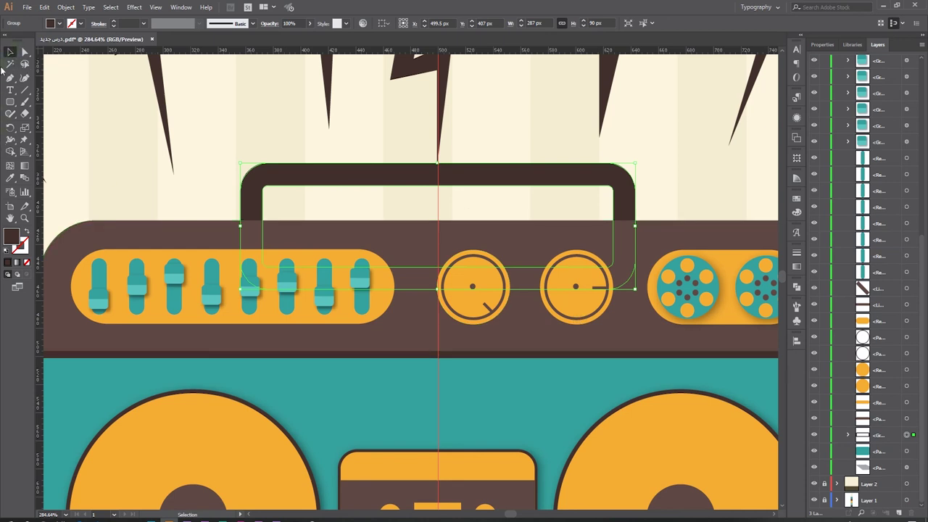
Step: Draw a 183 × 28 px rounded bar across the handle top, fill it teal, and adjust its corners
{"action": "left_click", "coordinate": [16, 104]}
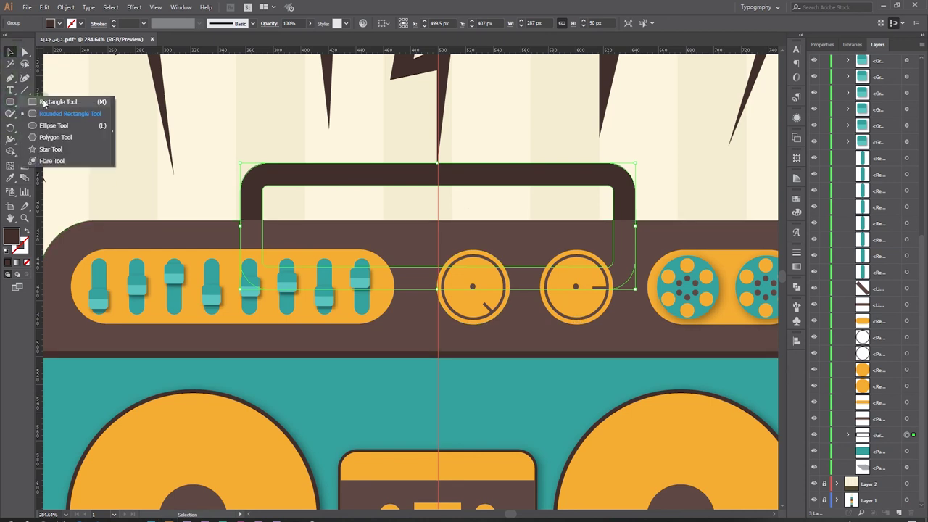
{"action": "left_click", "coordinate": [40, 113]}
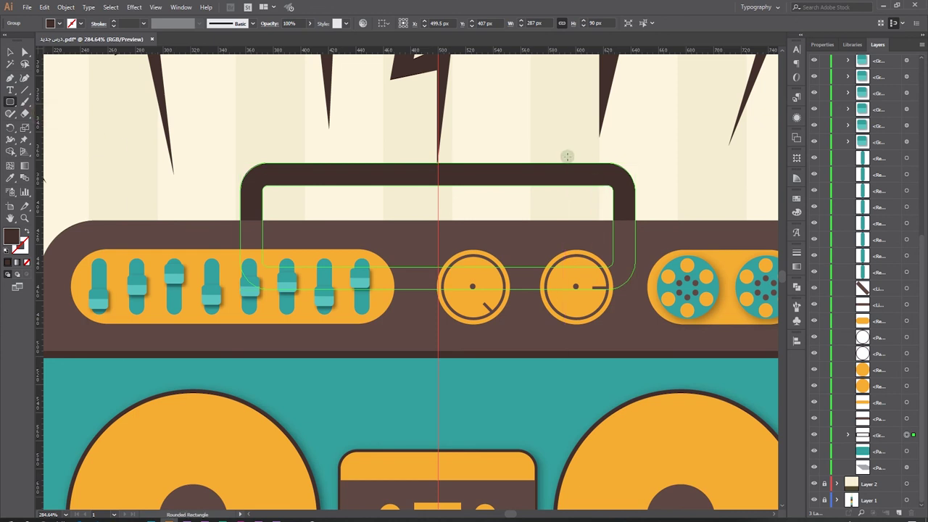
{"action": "left_click_drag", "start_coordinate": [563, 153], "coordinate": [310, 192]}
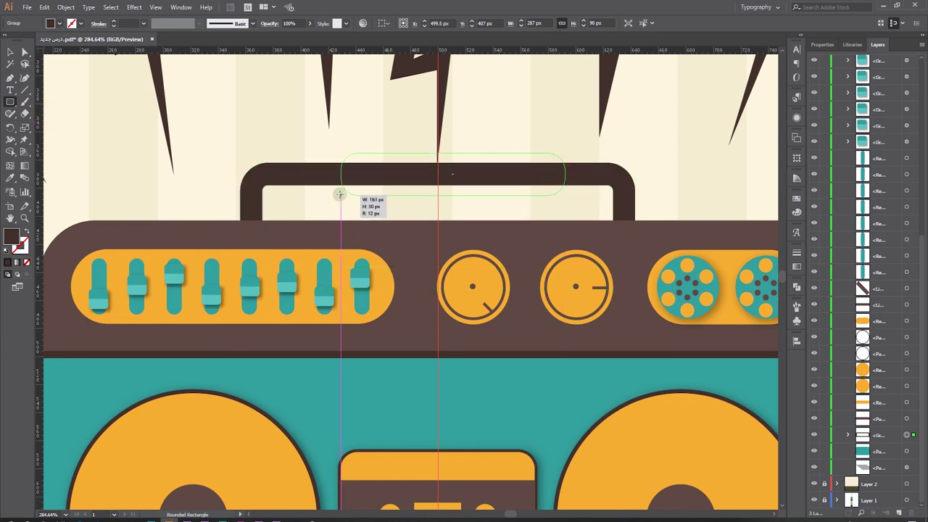
{"action": "left_click_drag", "start_coordinate": [310, 192], "coordinate": [313, 192]}
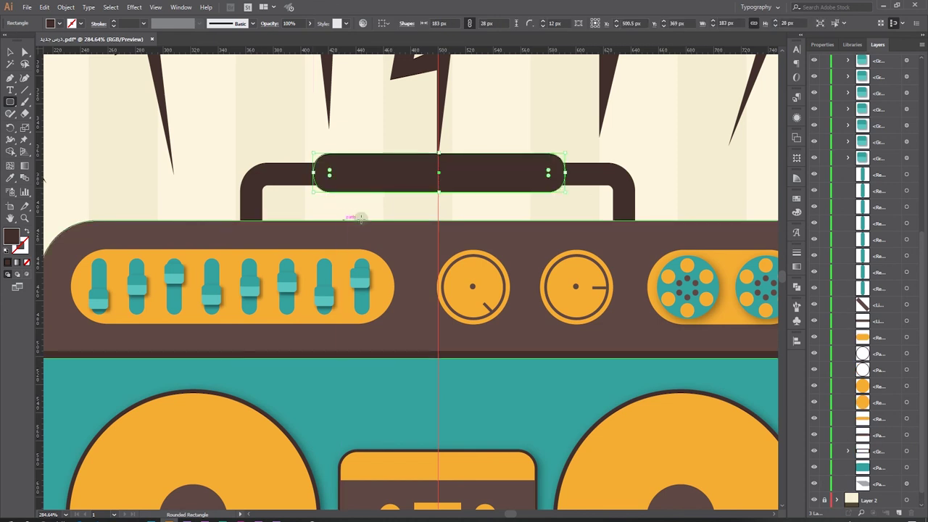
{"action": "left_click_drag", "start_coordinate": [329, 173], "coordinate": [333, 174]}
{"action": "left_click", "coordinate": [11, 177]}
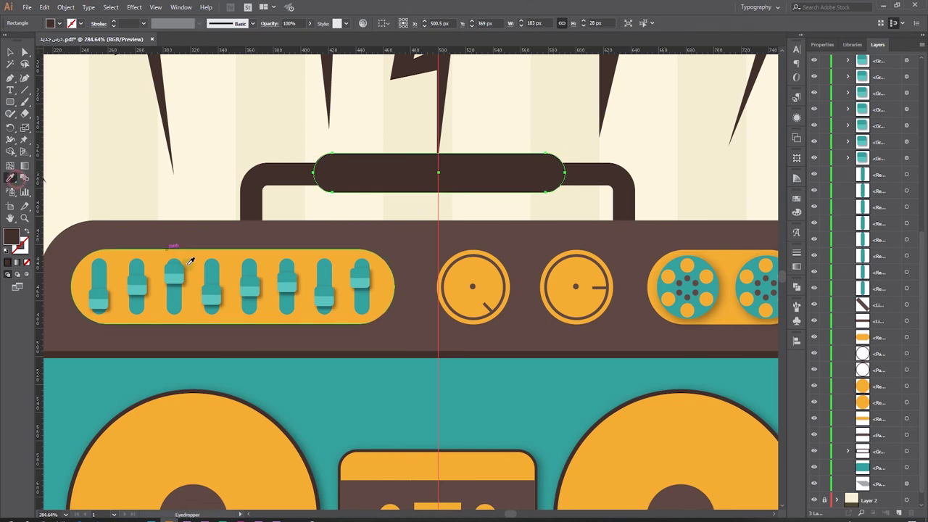
{"action": "left_click", "coordinate": [174, 299]}
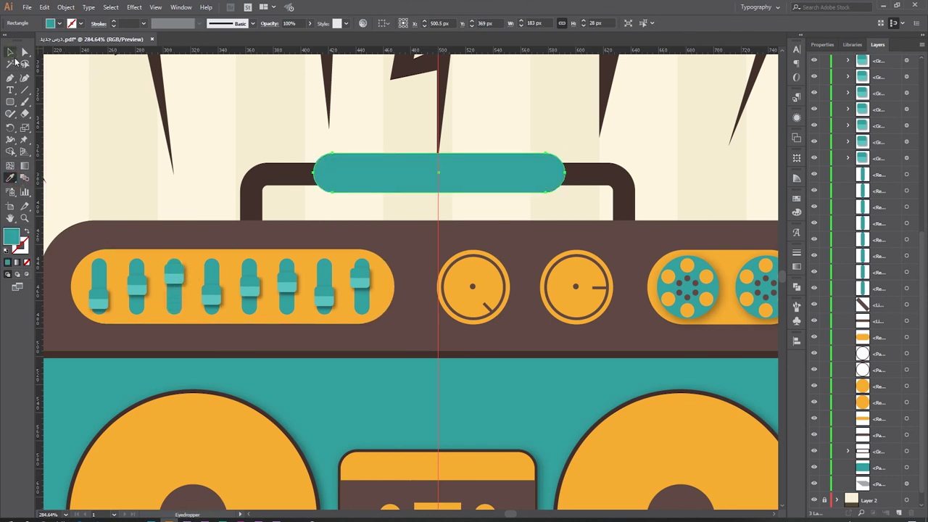
{"action": "left_click", "coordinate": [11, 52]}
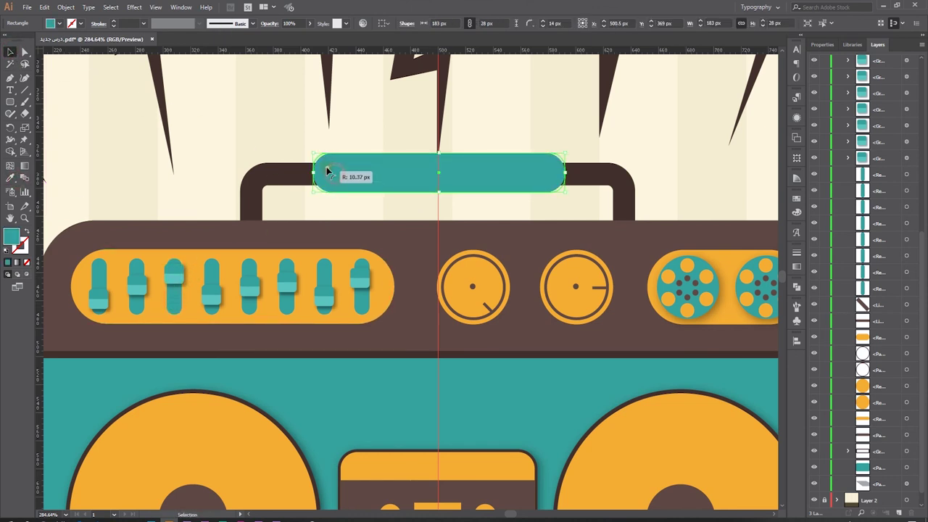
{"action": "left_click_drag", "start_coordinate": [322, 159], "coordinate": [328, 171]}
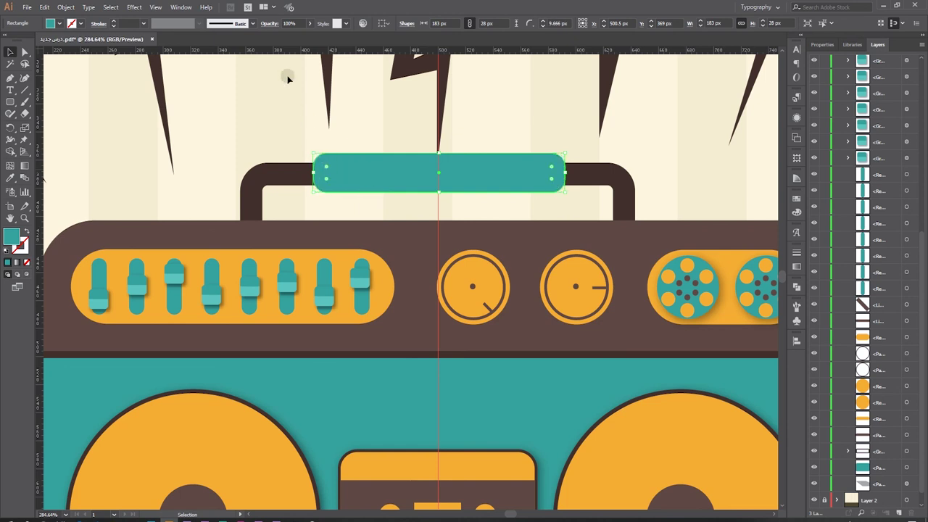
Step: Apply a horizontal Squeeze warp with -21% bend to the teal grip
{"action": "left_click", "coordinate": [135, 7]}
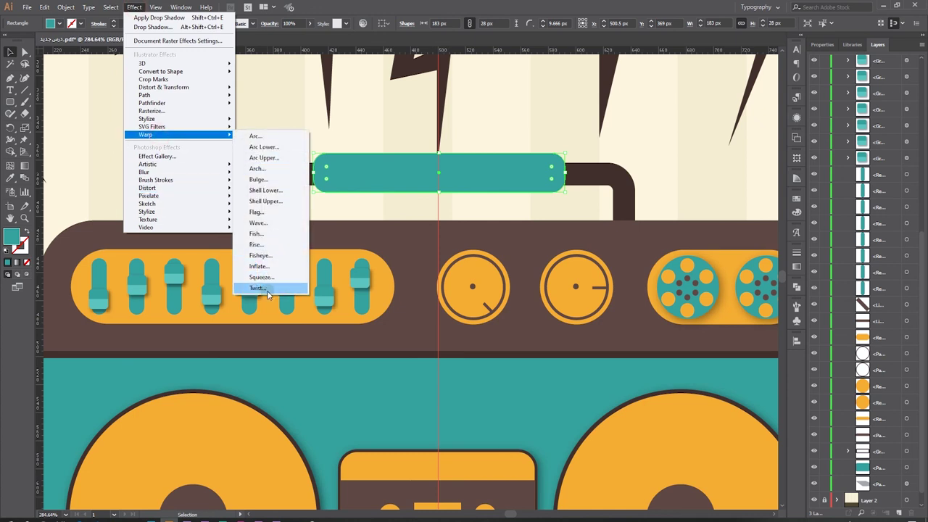
{"action": "left_click", "coordinate": [268, 291]}
{"action": "left_click", "coordinate": [62, 32]}
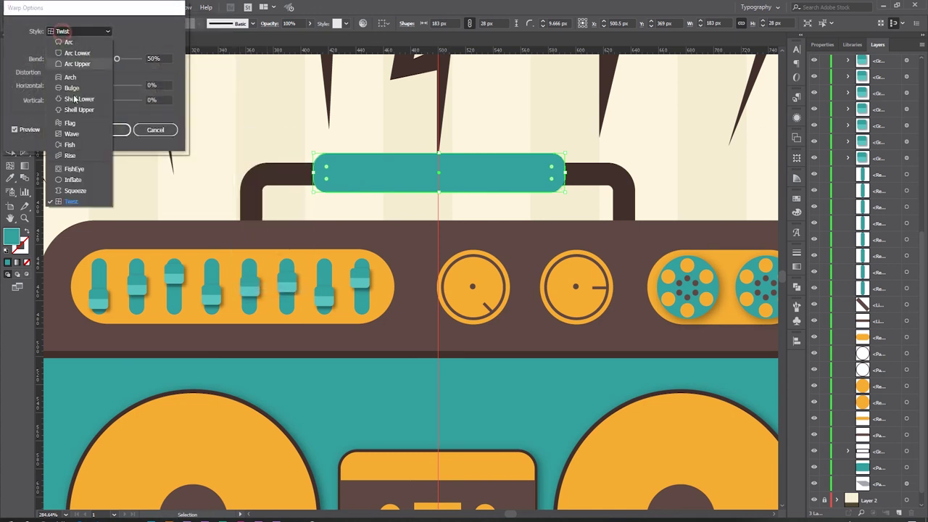
{"action": "left_click", "coordinate": [76, 190]}
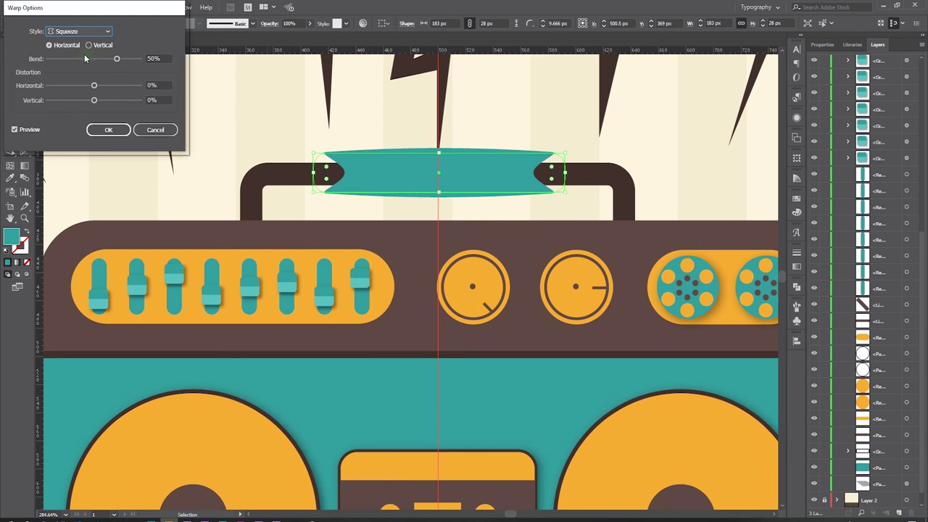
{"action": "left_click_drag", "start_coordinate": [85, 58], "coordinate": [88, 61]}
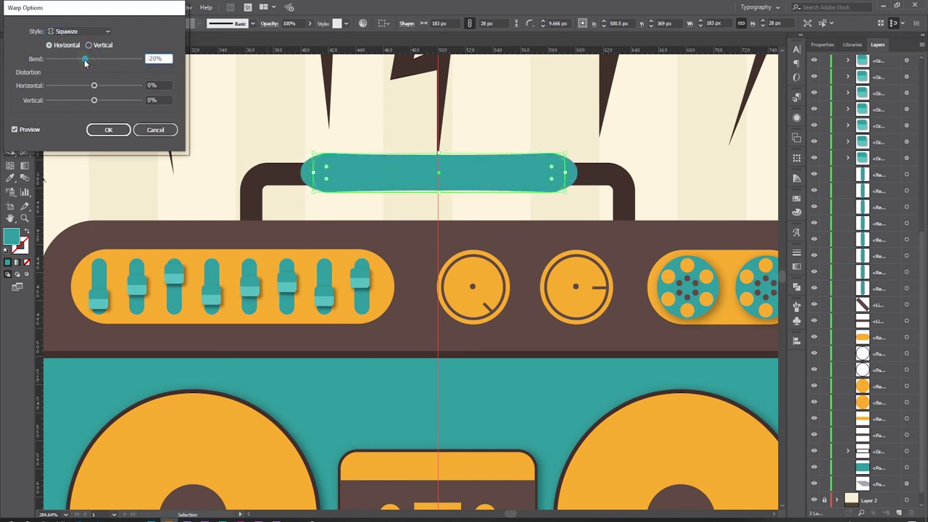
{"action": "left_click_drag", "start_coordinate": [85, 59], "coordinate": [84, 63]}
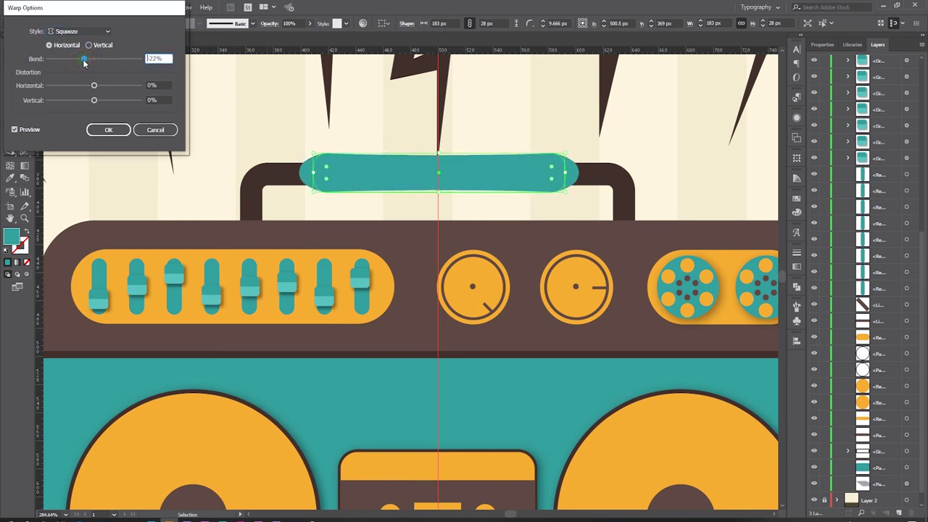
{"action": "left_click", "coordinate": [108, 132]}
{"action": "left_click_drag", "start_coordinate": [108, 132], "coordinate": [147, 70]}
{"action": "key", "text": "Up"}
{"action": "key", "text": "Up"}
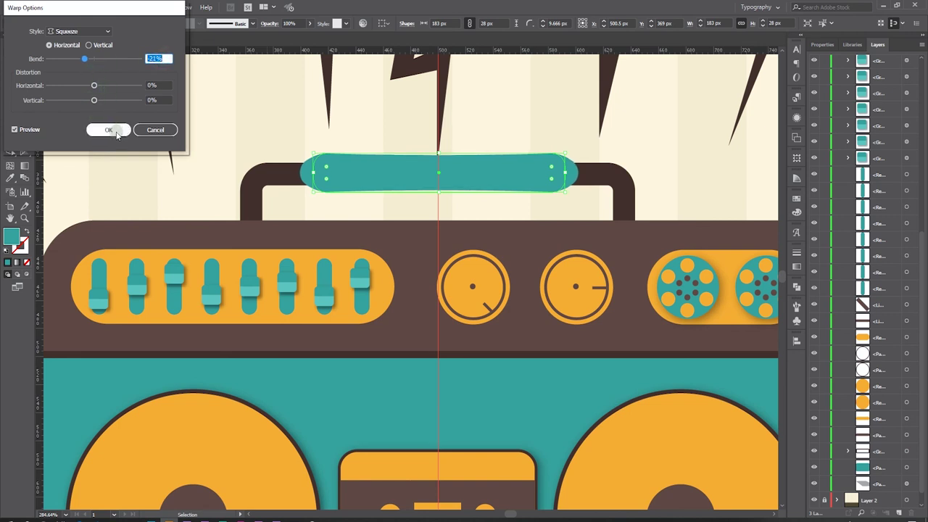
{"action": "left_click", "coordinate": [116, 133]}
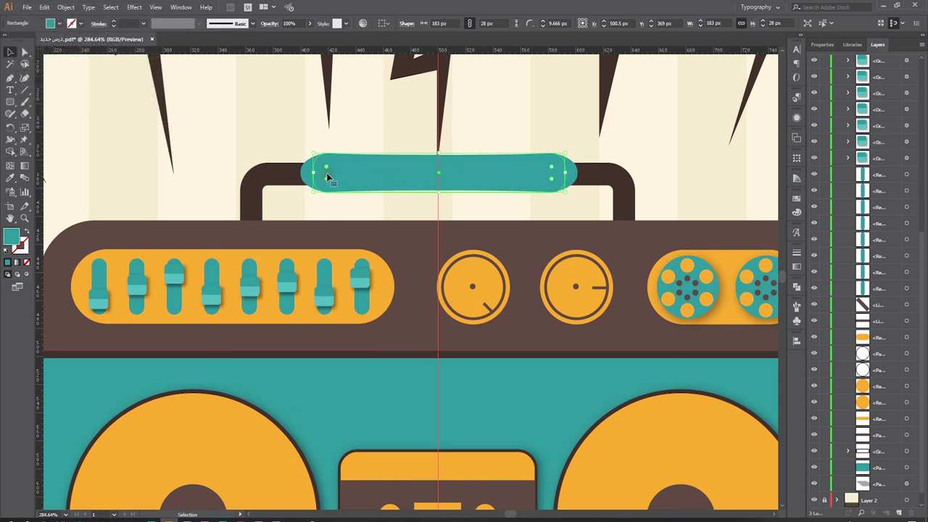
Step: Set the grip's corners square and expand its appearance into a plain path
{"action": "left_click_drag", "start_coordinate": [325, 169], "coordinate": [390, 171]}
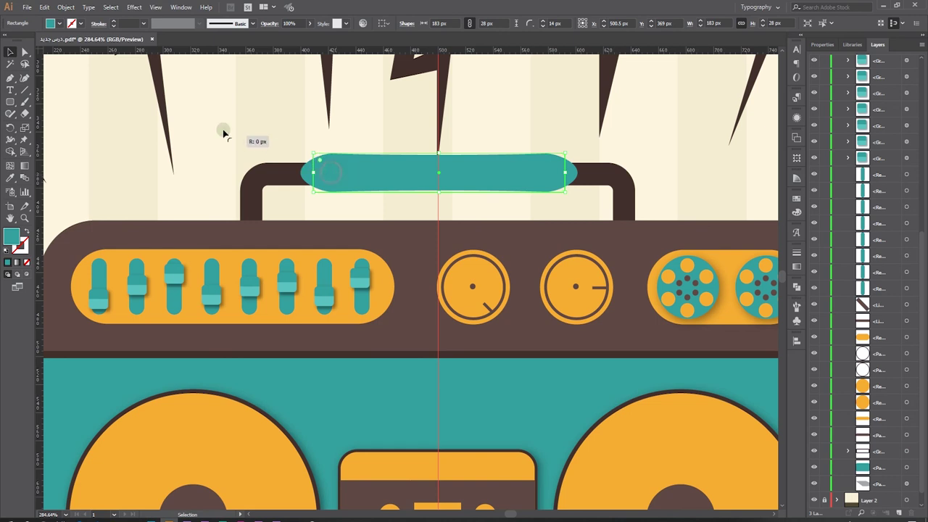
{"action": "left_click_drag", "start_coordinate": [331, 173], "coordinate": [308, 158]}
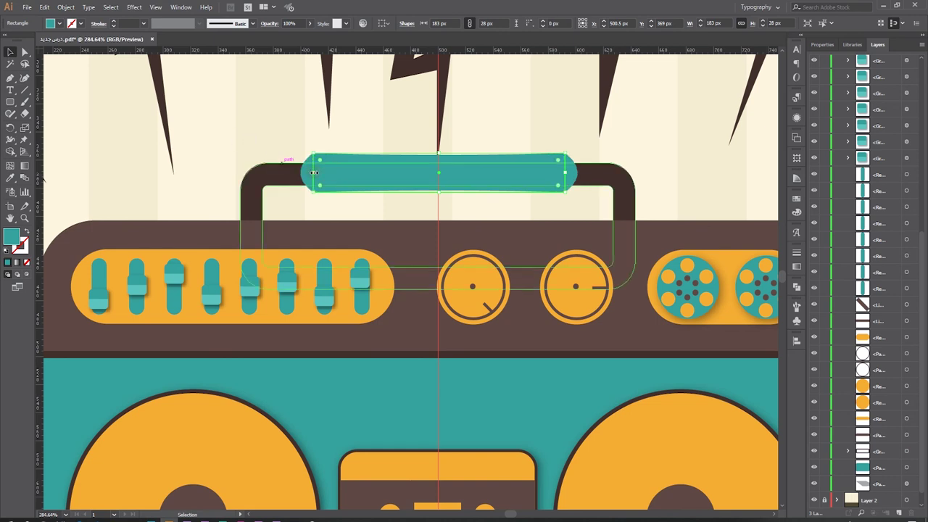
{"action": "left_click", "coordinate": [570, 120]}
{"action": "left_click", "coordinate": [471, 179]}
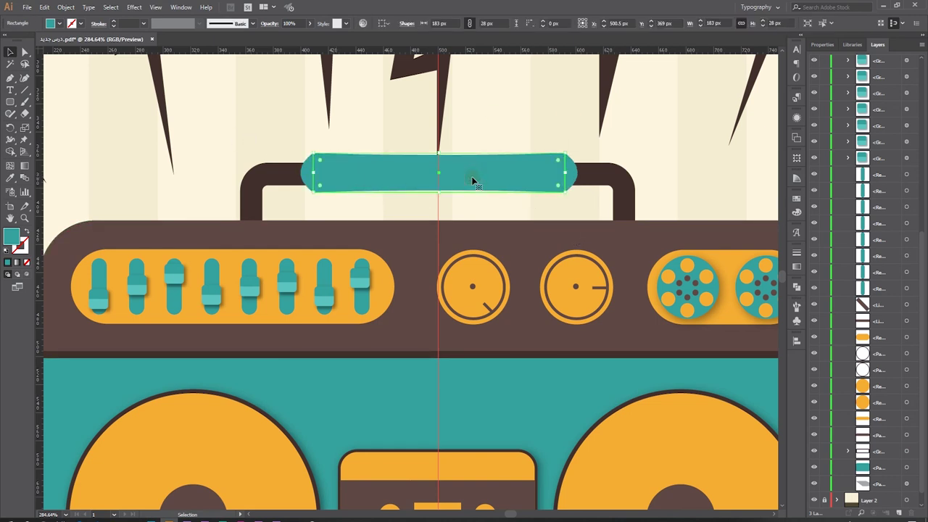
{"action": "left_click", "coordinate": [73, 7]}
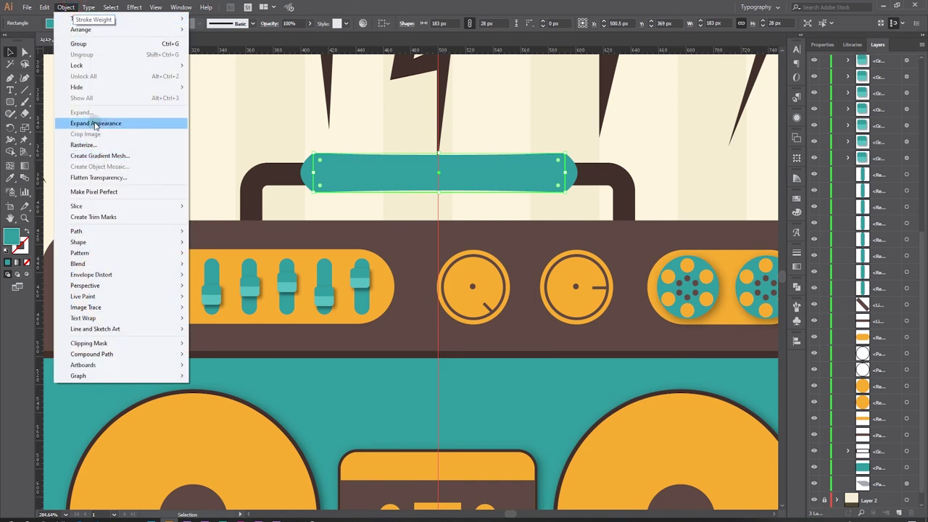
{"action": "left_click", "coordinate": [100, 125]}
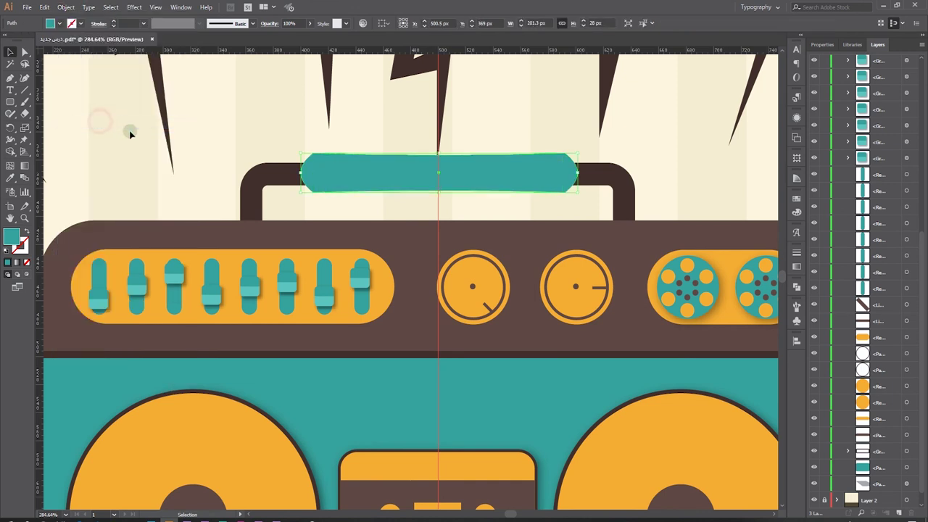
{"action": "left_click", "coordinate": [296, 129]}
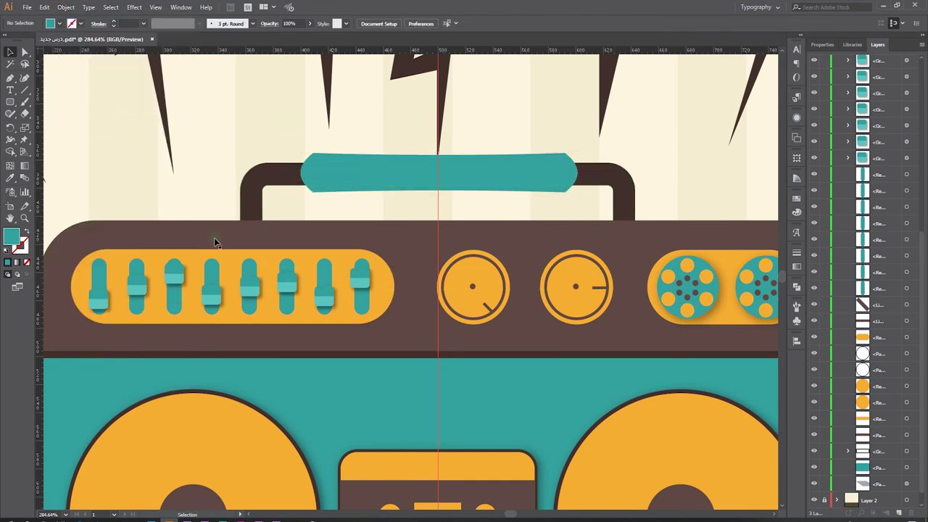
Step: Raise the centre bolt and reposition and tilt the two small bolts beside it
{"action": "scroll", "coordinate": [424, 165], "scroll_direction": "up", "scroll_amount": 1}
{"action": "scroll", "coordinate": [423, 165], "scroll_direction": "up", "scroll_amount": 2}
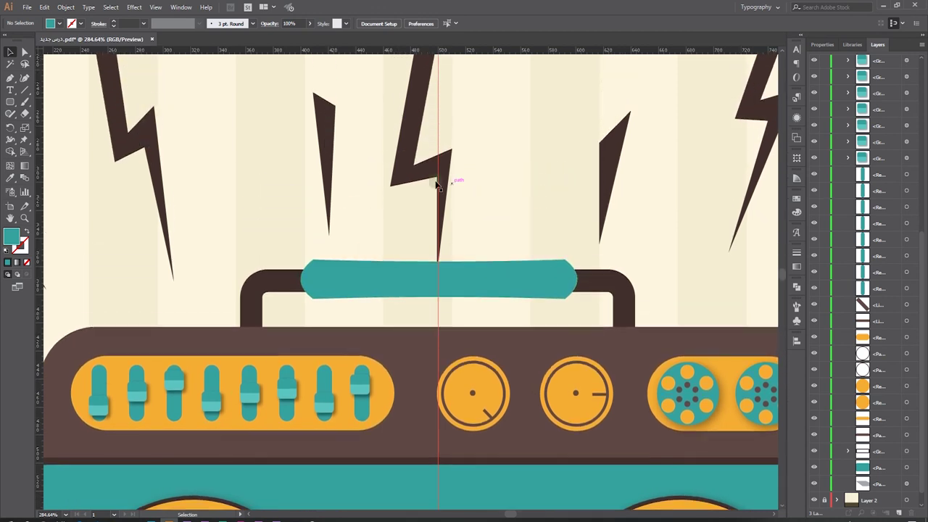
{"action": "scroll", "coordinate": [421, 165], "scroll_direction": "up", "scroll_amount": 2}
{"action": "left_click_drag", "start_coordinate": [421, 165], "coordinate": [421, 102]}
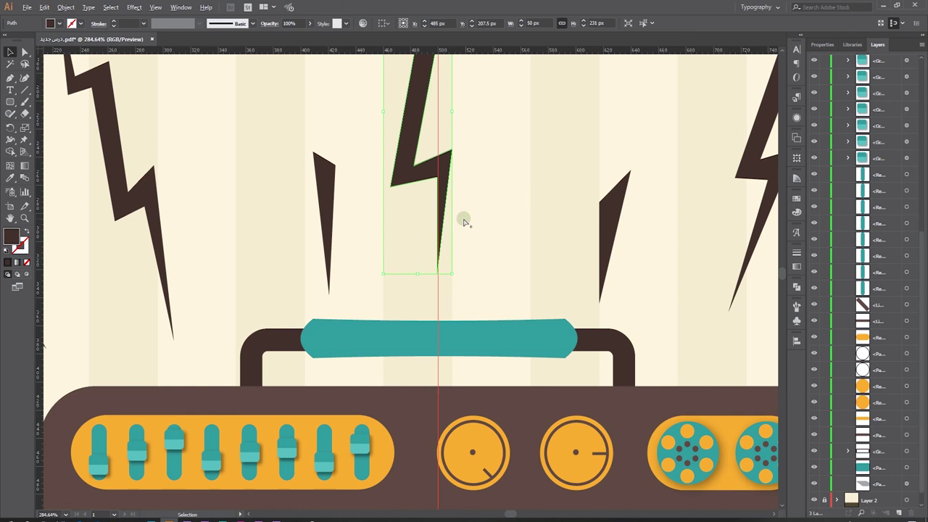
{"action": "scroll", "coordinate": [464, 222], "scroll_direction": "down", "scroll_amount": 3}
{"action": "mouse_move", "coordinate": [383, 213]}
{"action": "left_mouse_down"}
{"action": "mouse_move", "coordinate": [371, 205]}
{"action": "mouse_move", "coordinate": [378, 176]}
{"action": "left_mouse_up"}
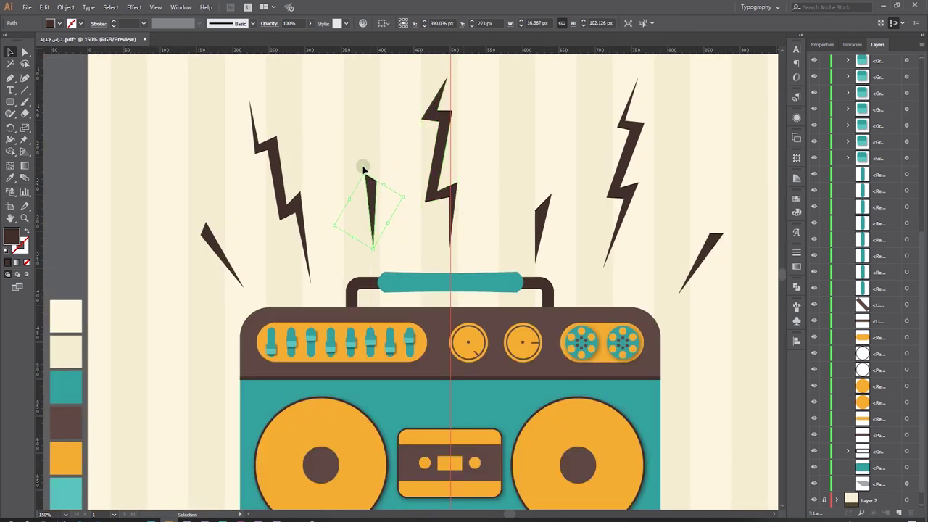
{"action": "left_click_drag", "start_coordinate": [361, 170], "coordinate": [355, 174]}
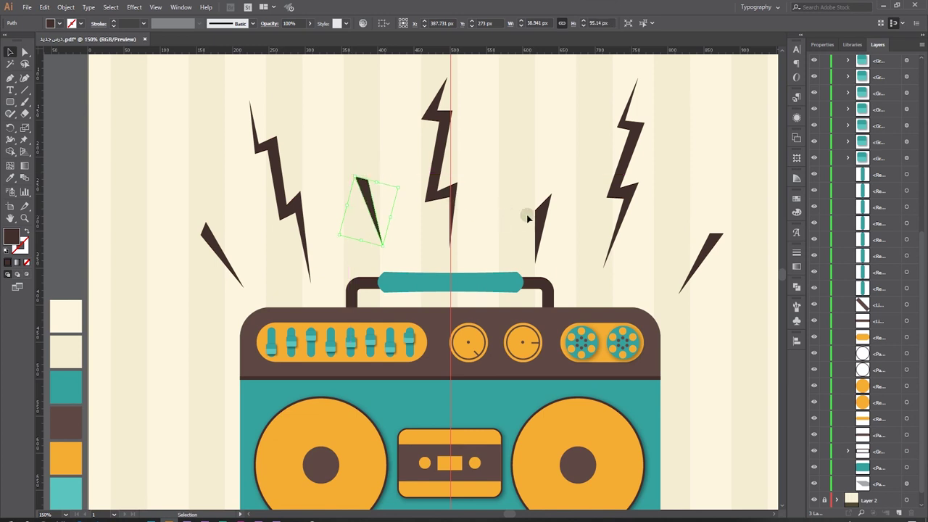
{"action": "left_click_drag", "start_coordinate": [537, 216], "coordinate": [541, 193]}
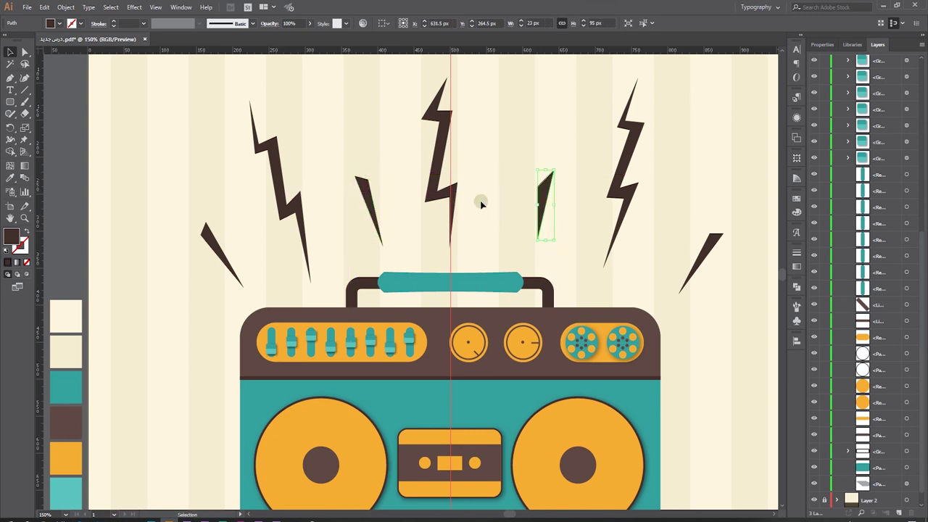
{"action": "scroll", "coordinate": [368, 185], "scroll_direction": "down", "scroll_amount": 1}
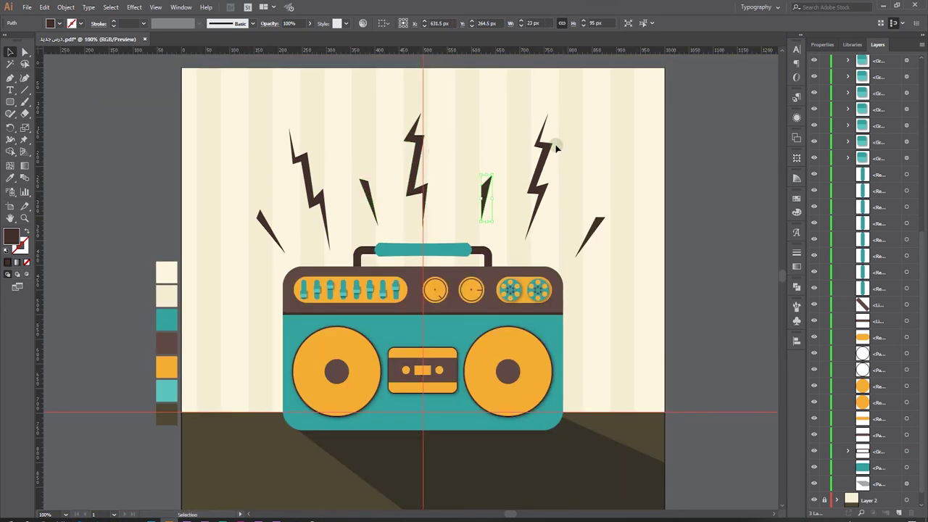
Step: Shrink both tall side bolts together, then tilt and nudge each one outward
{"action": "left_click", "coordinate": [551, 147]}
{"action": "left_click", "coordinate": [313, 180], "text": "shift"}
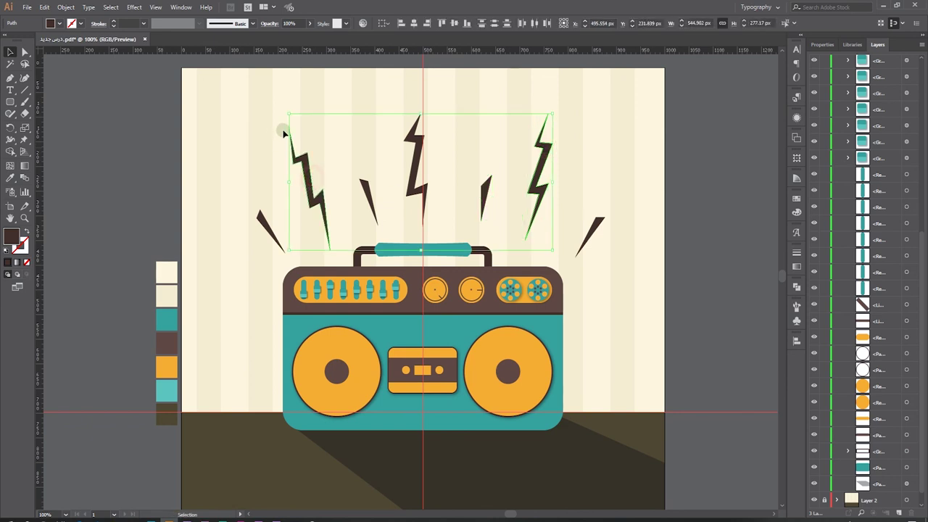
{"action": "left_click_drag", "start_coordinate": [288, 115], "coordinate": [319, 130]}
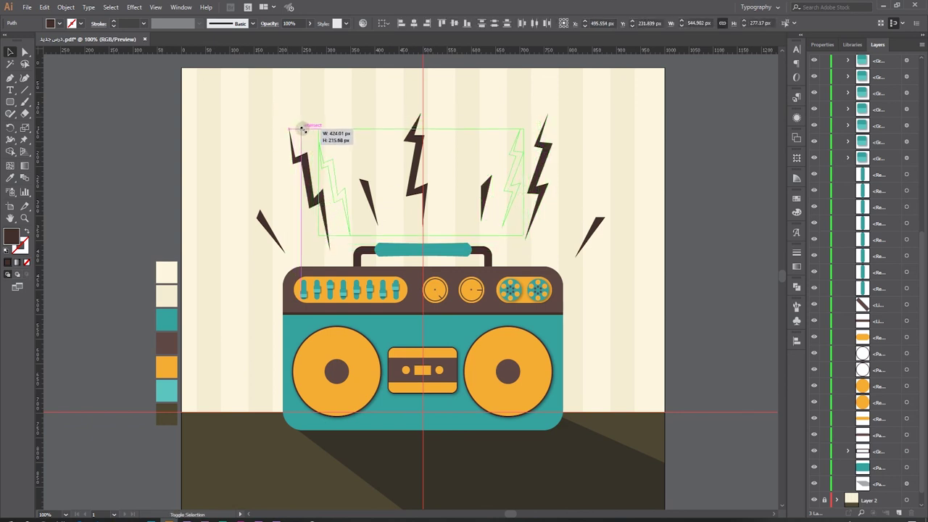
{"action": "left_click", "coordinate": [510, 172]}
{"action": "left_click_drag", "start_coordinate": [506, 165], "coordinate": [531, 168]}
{"action": "left_click_drag", "start_coordinate": [546, 129], "coordinate": [558, 135]}
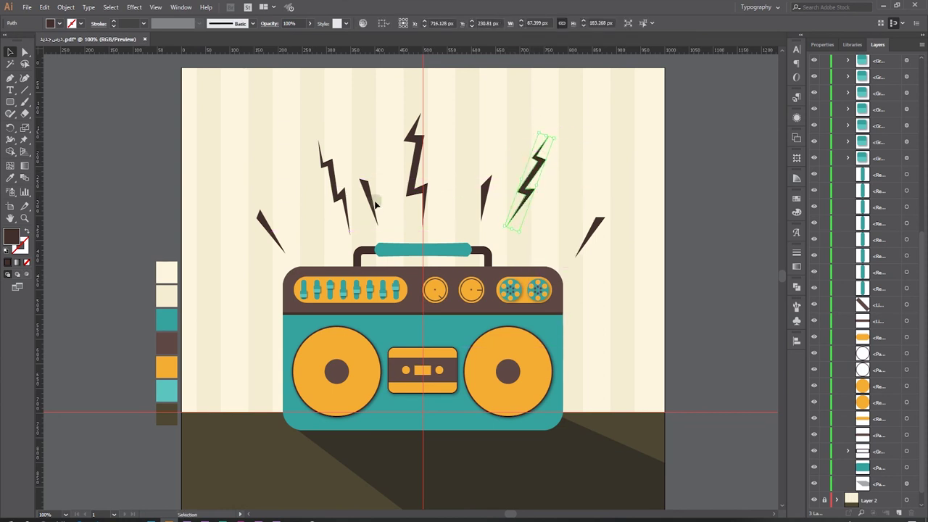
{"action": "left_click_drag", "start_coordinate": [338, 199], "coordinate": [334, 199]}
{"action": "left_click_drag", "start_coordinate": [316, 138], "coordinate": [311, 129]}
{"action": "left_click_drag", "start_coordinate": [324, 190], "coordinate": [317, 201]}
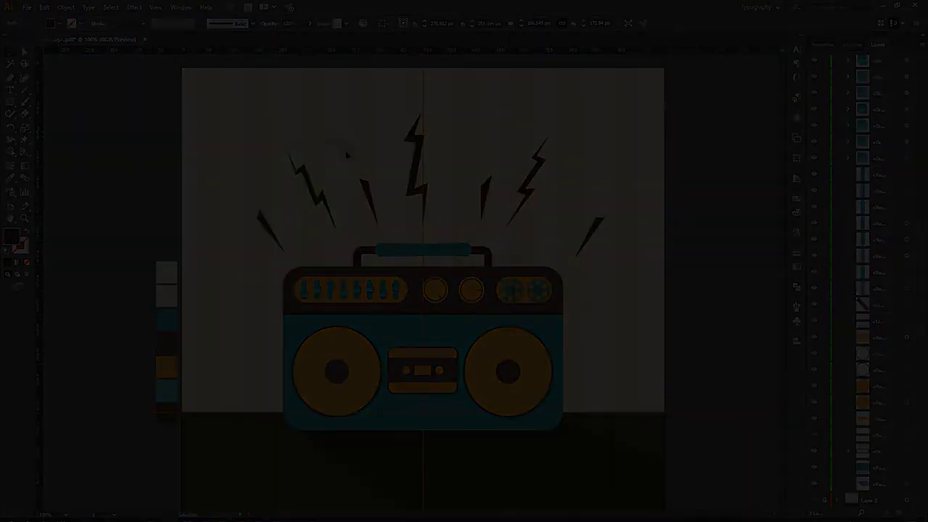